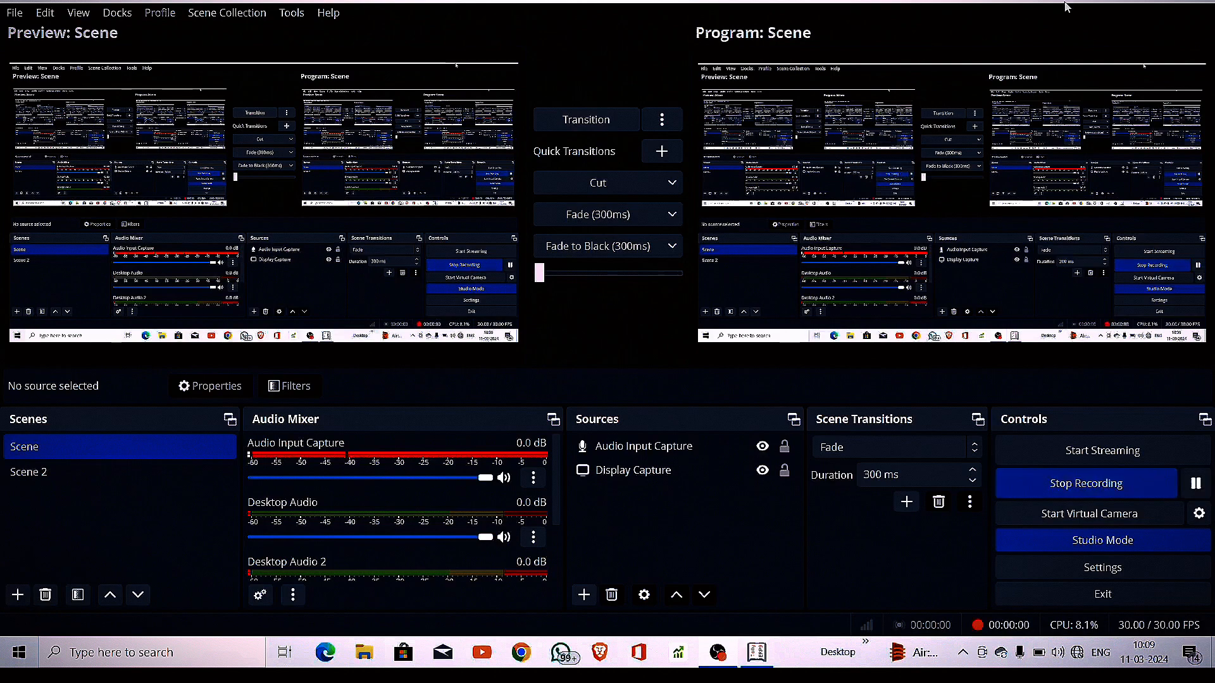
# Start the OBS screen recording and bring Tally.ERP 9 to the front
pyautogui.hotkey('alt', 'Tab')
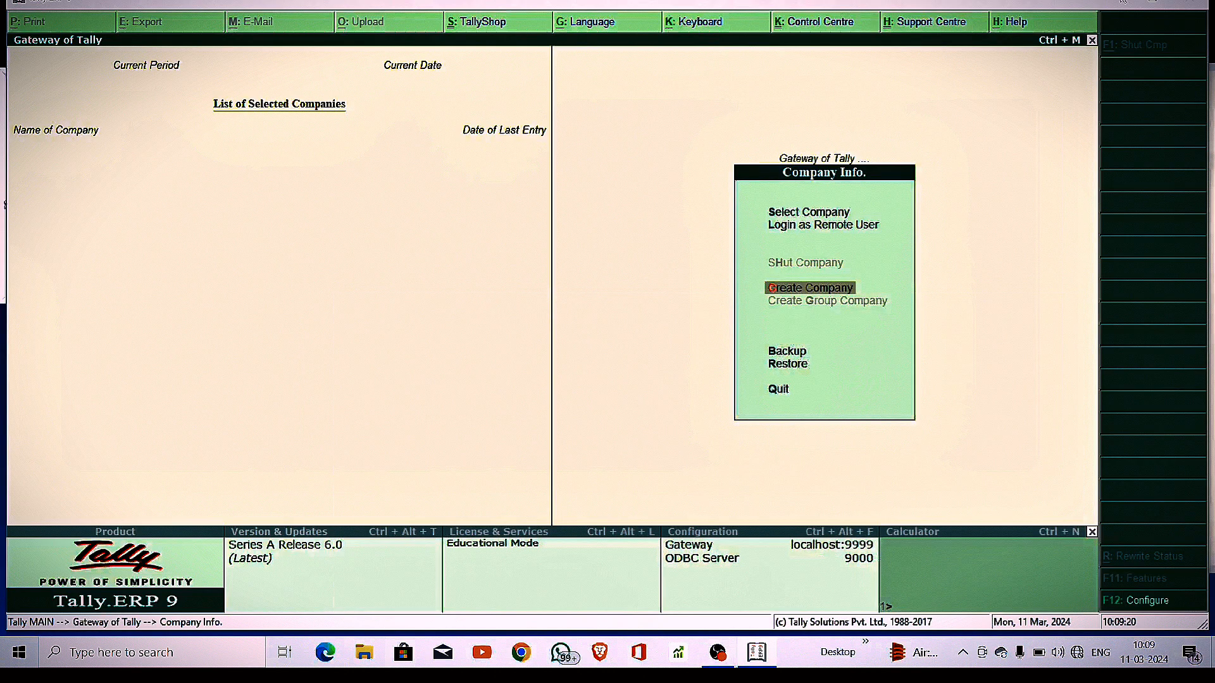
pyautogui.click(1123, 3)
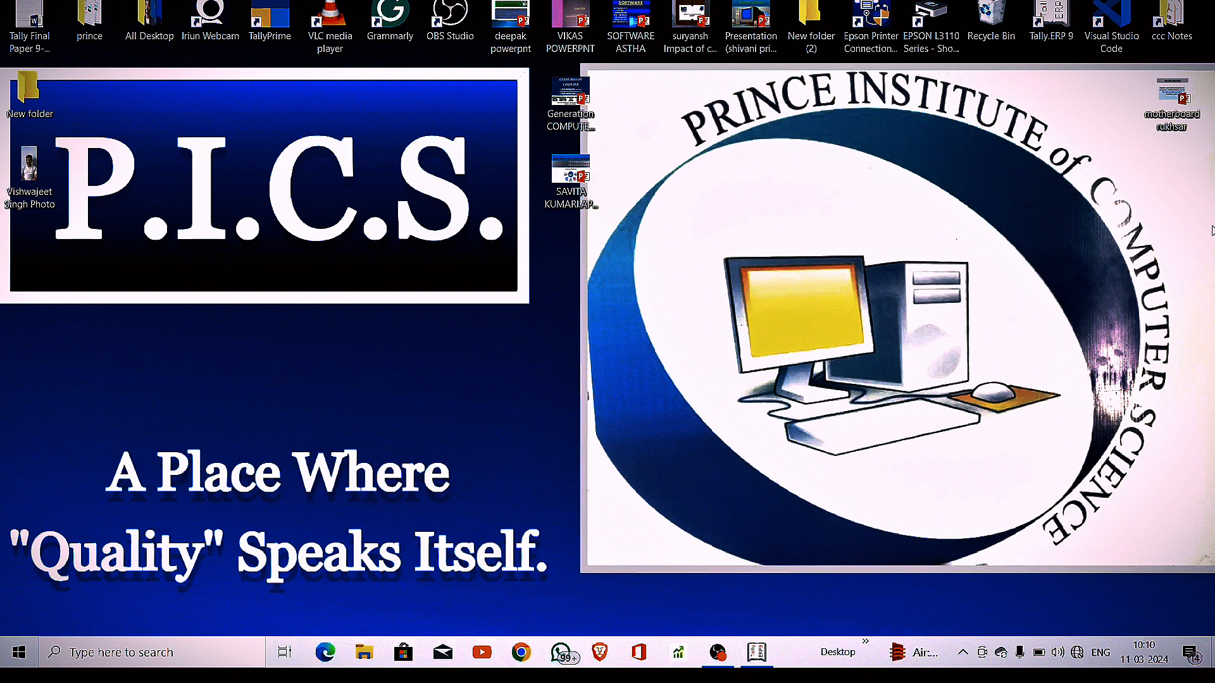
pyautogui.hotkey('alt', 'Tab')
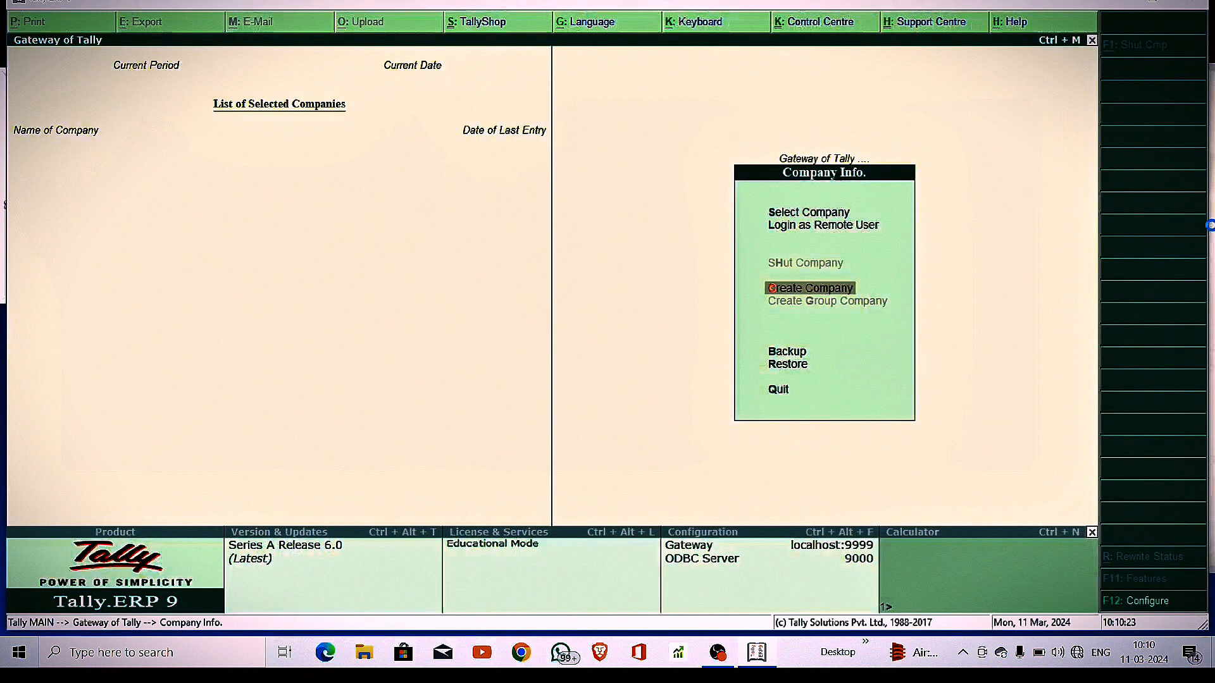
# Create company 'Arif' with country India, state Uttar Pradesh and its pincode, and save it
pyautogui.press('Return')
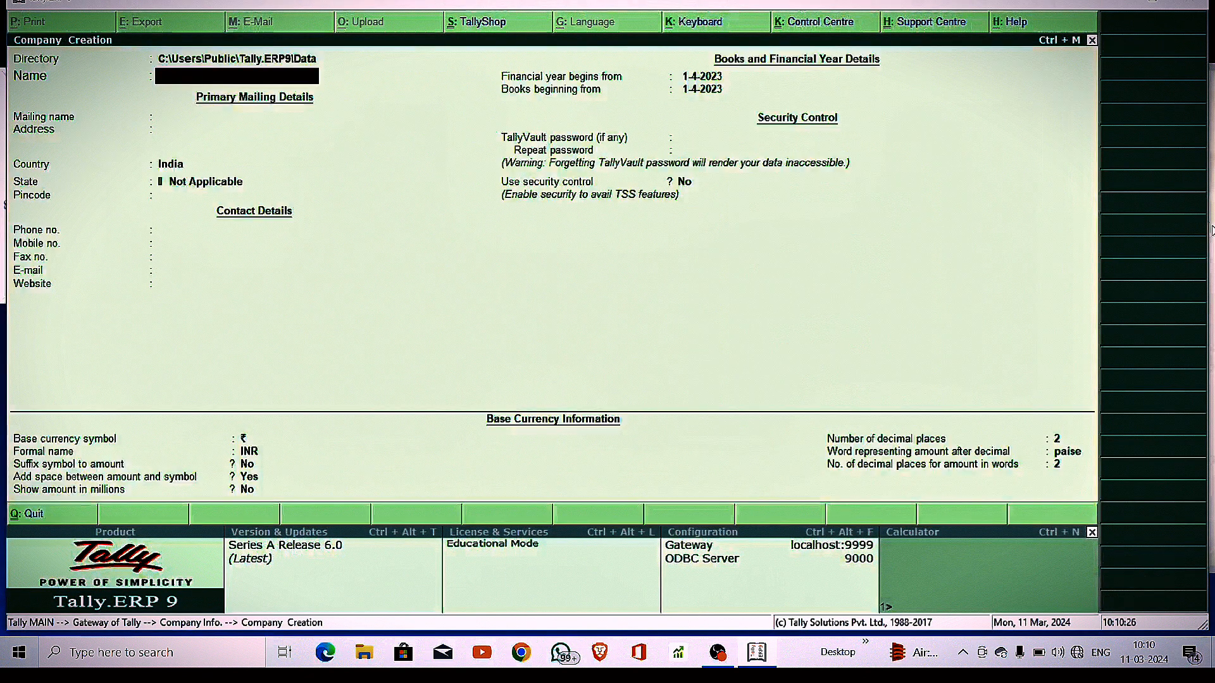
pyautogui.write('Arif')
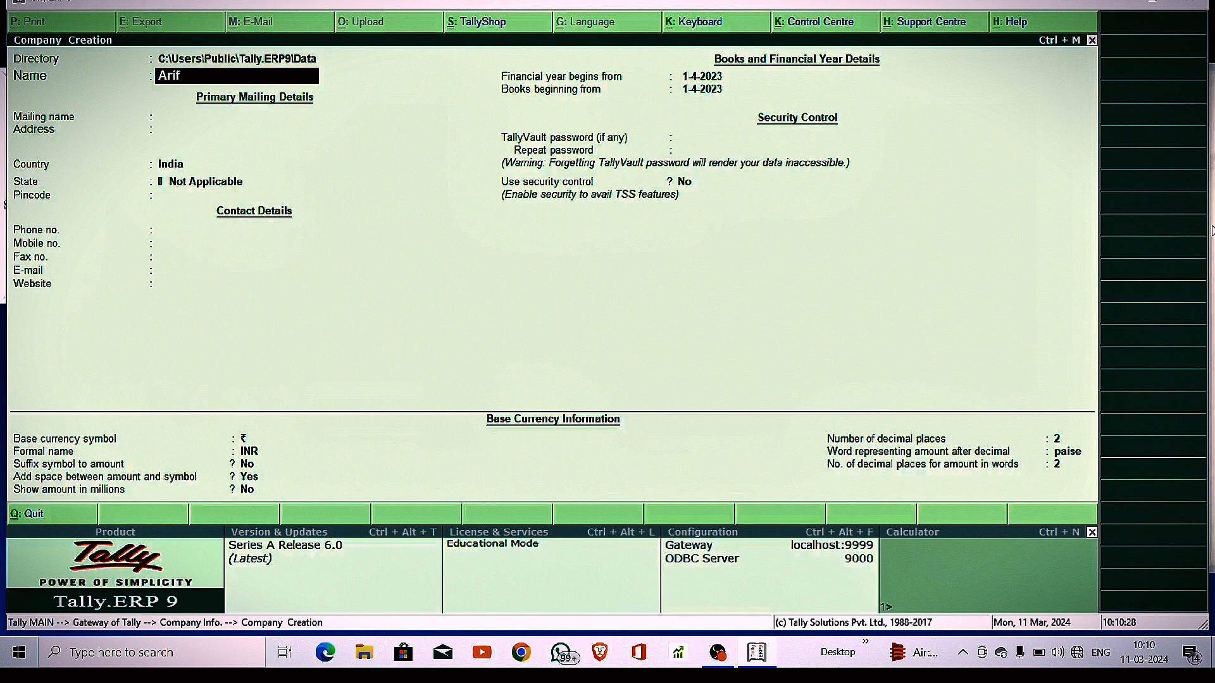
pyautogui.press('Return')
pyautogui.press('Return')
pyautogui.press('Return')
pyautogui.press('Return')
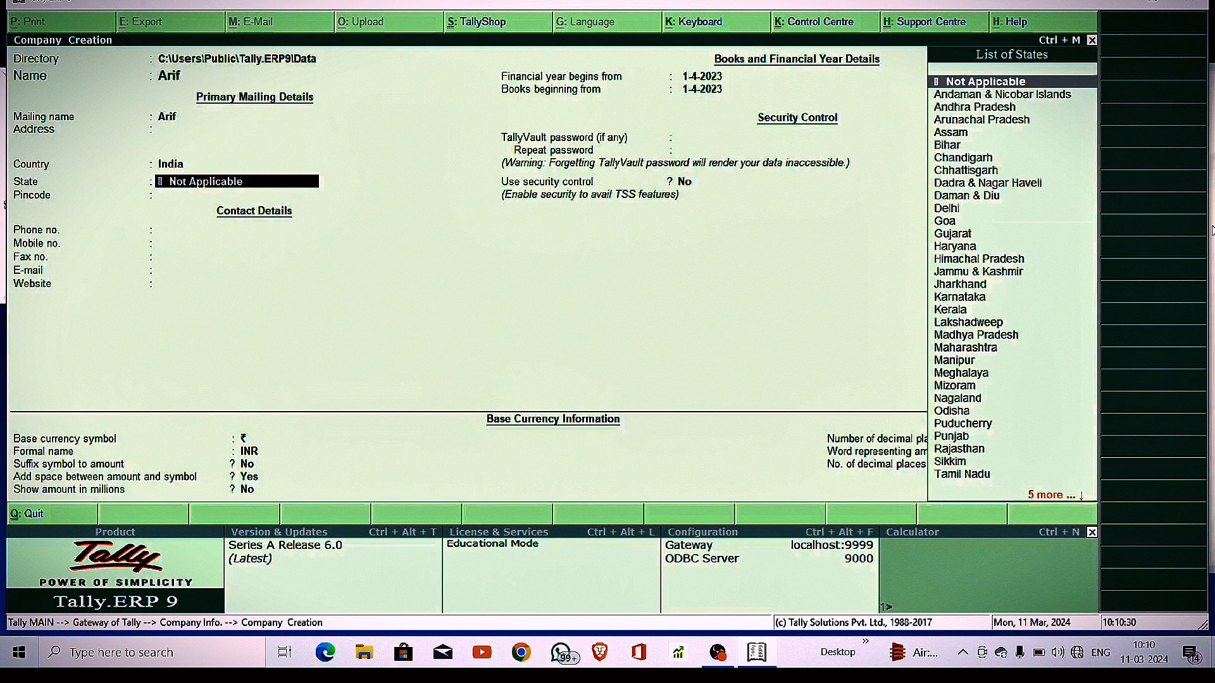
pyautogui.write('Utt')
pyautogui.press('Down')
pyautogui.press('Return')
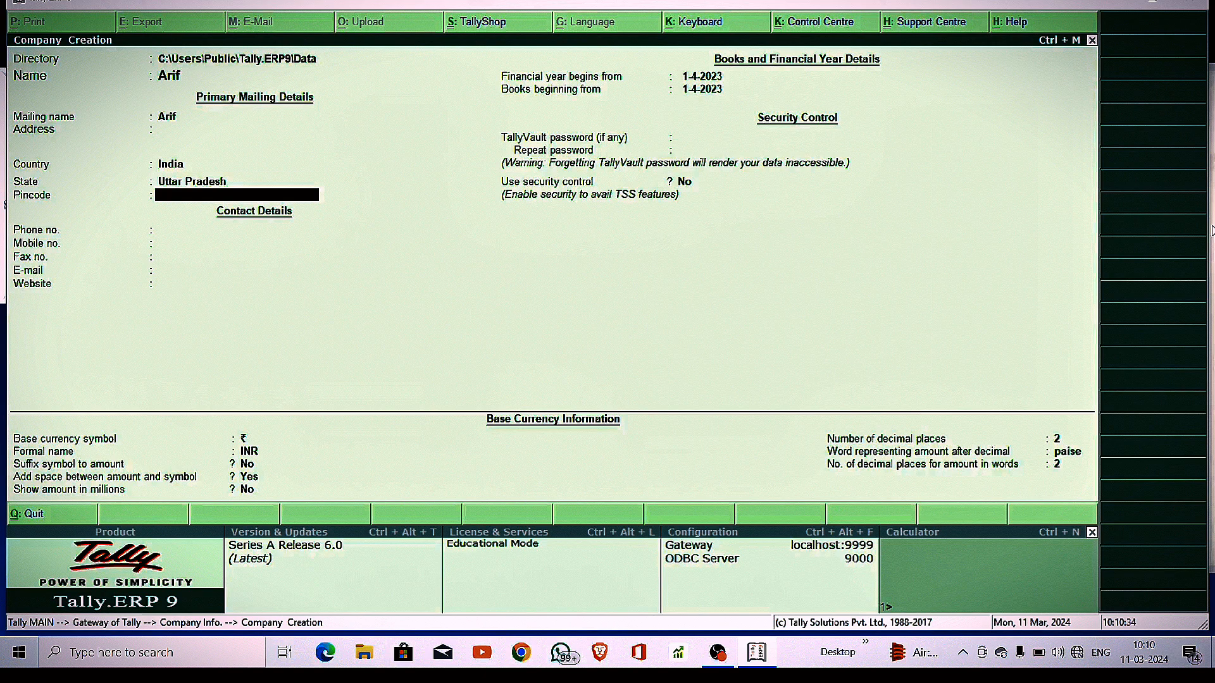
pyautogui.write('273016')
pyautogui.press('Return')
pyautogui.press('Return')
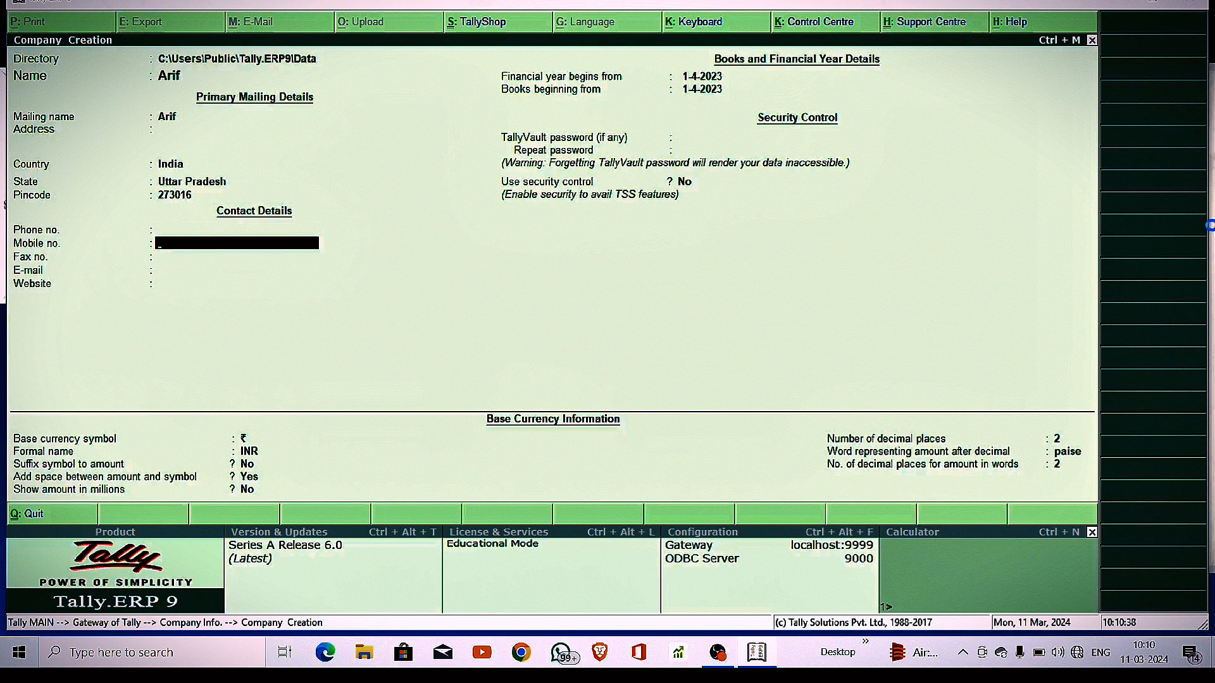
pyautogui.press('Escape')
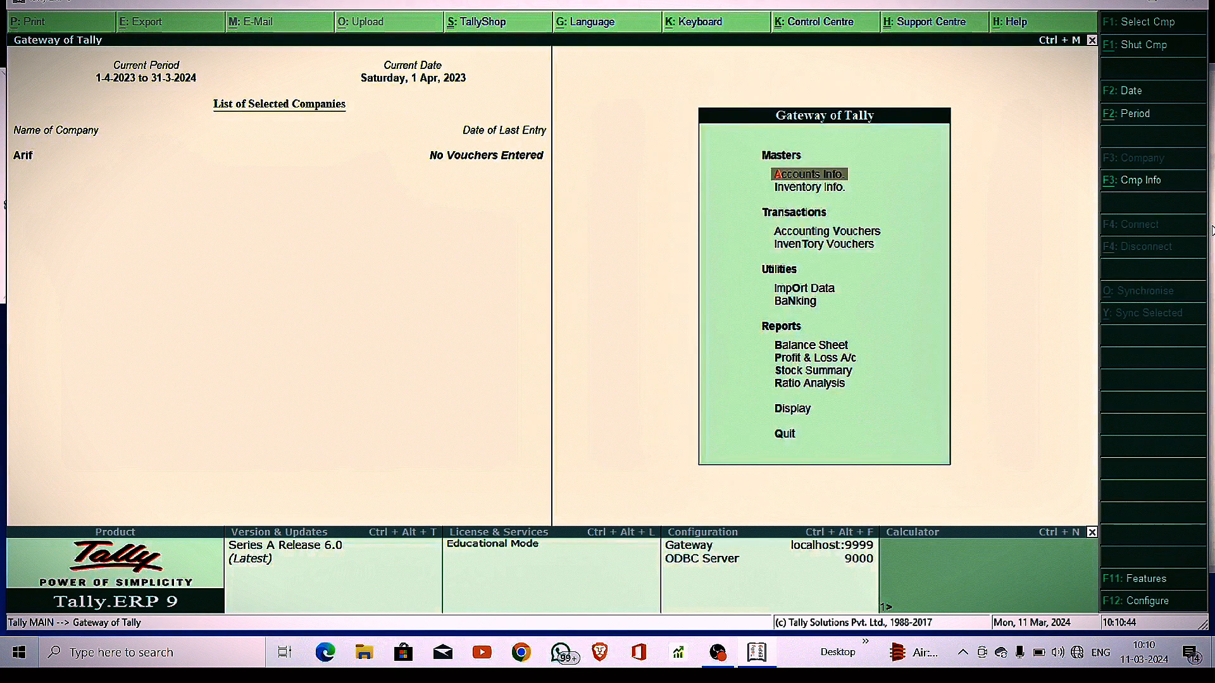
# Bring up a blank Single Ledger creation form via Accounts Info > Ledgers
pyautogui.press('Return')
pyautogui.press('Down')
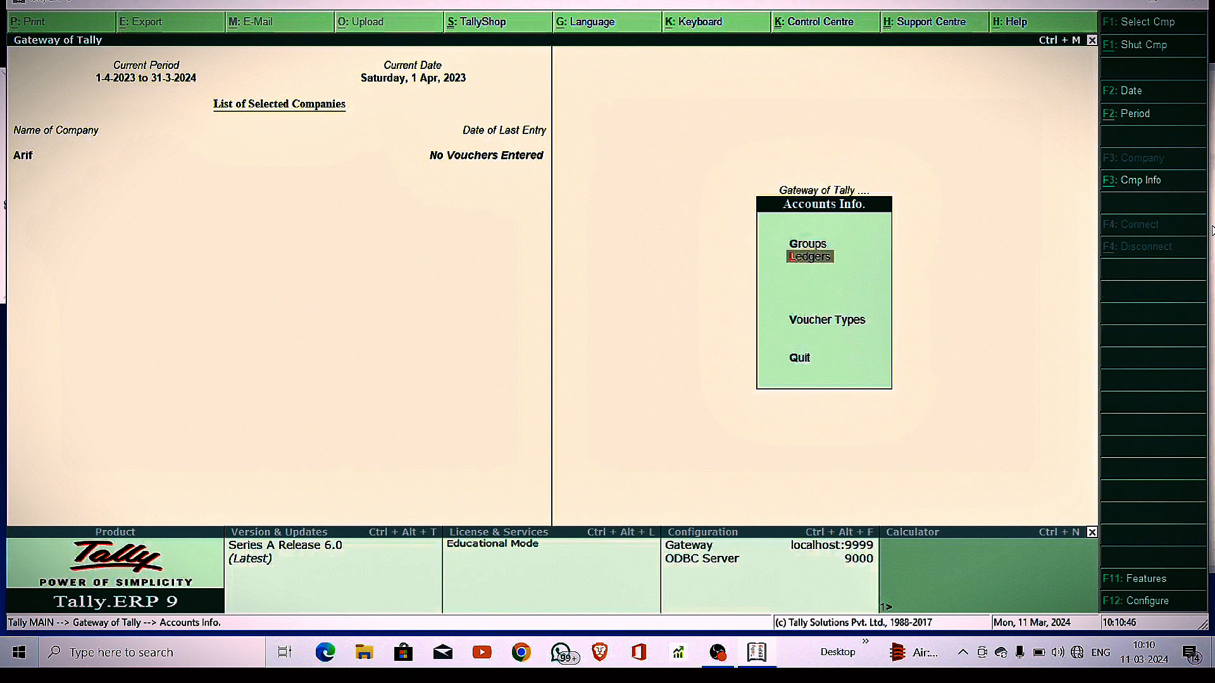
pyautogui.press('Return')
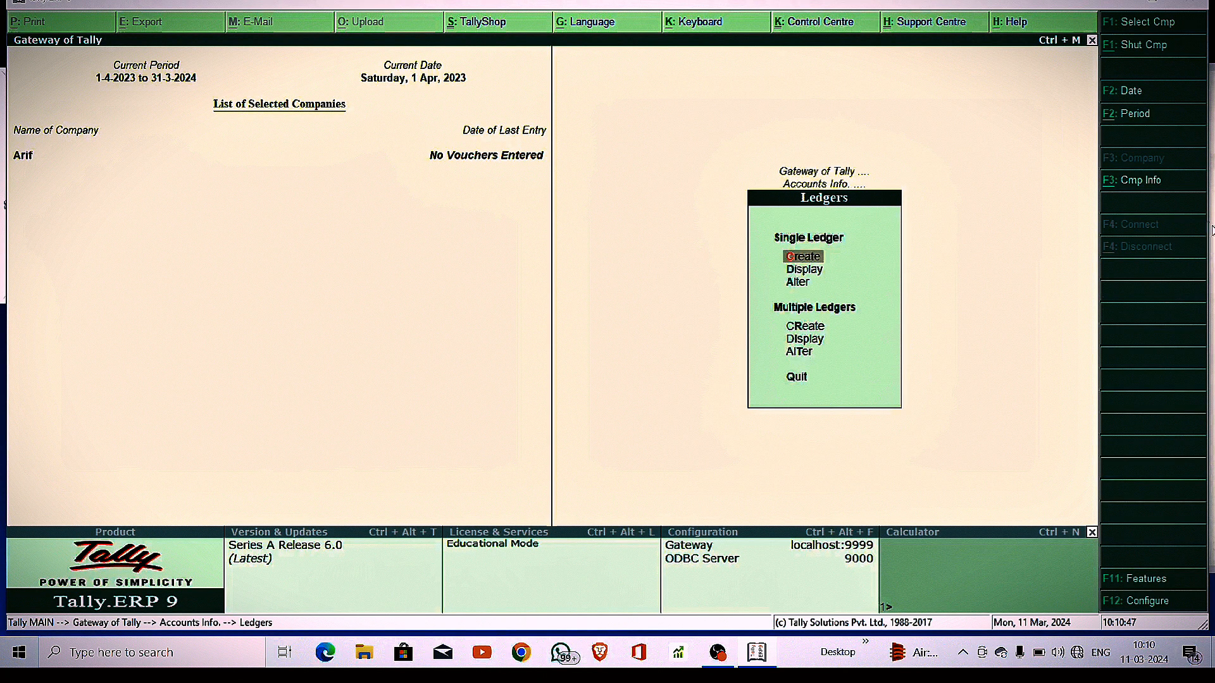
pyautogui.press('Return')
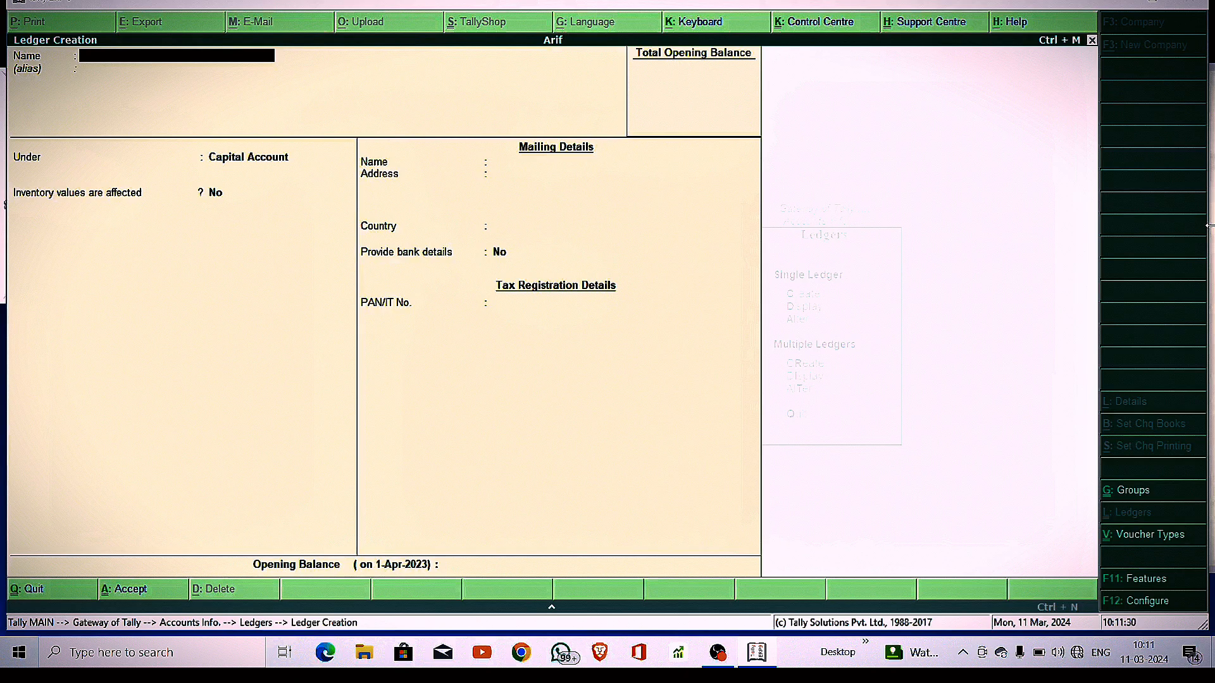
# Name the new ledger HDFC under Bank Accounts and enter its bank account number
pyautogui.write('HDFC')
pyautogui.press('Return')
pyautogui.press('Return')
pyautogui.write('BAN')
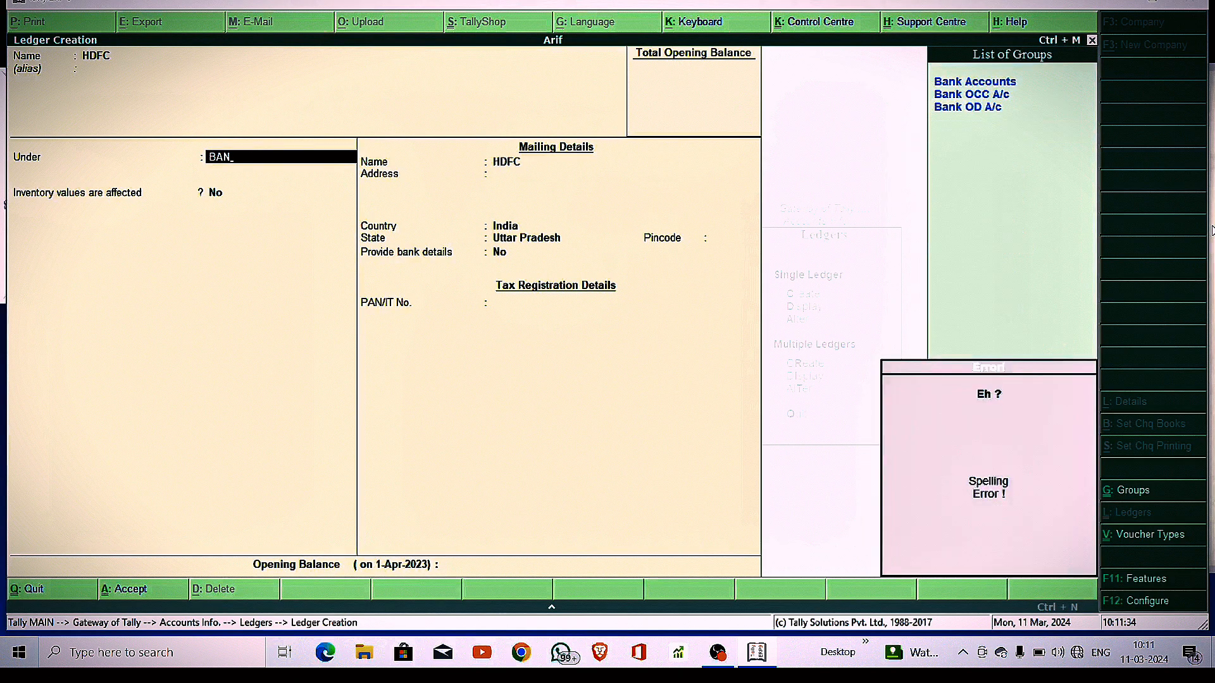
pyautogui.press('Return')
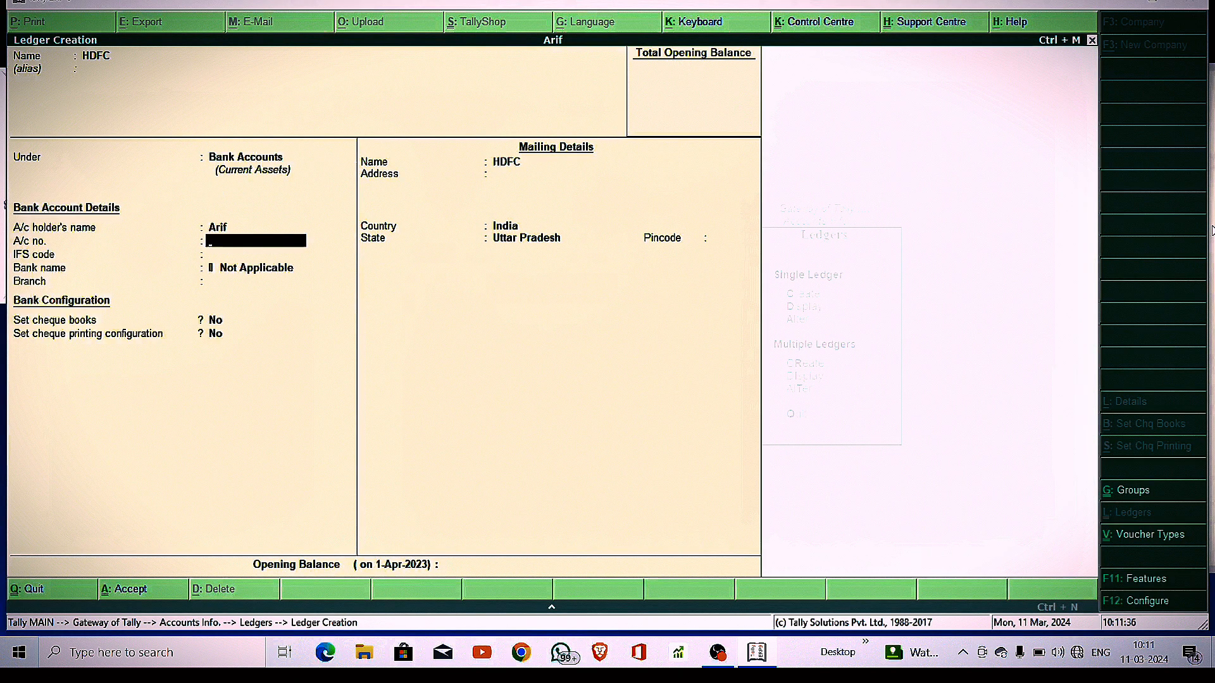
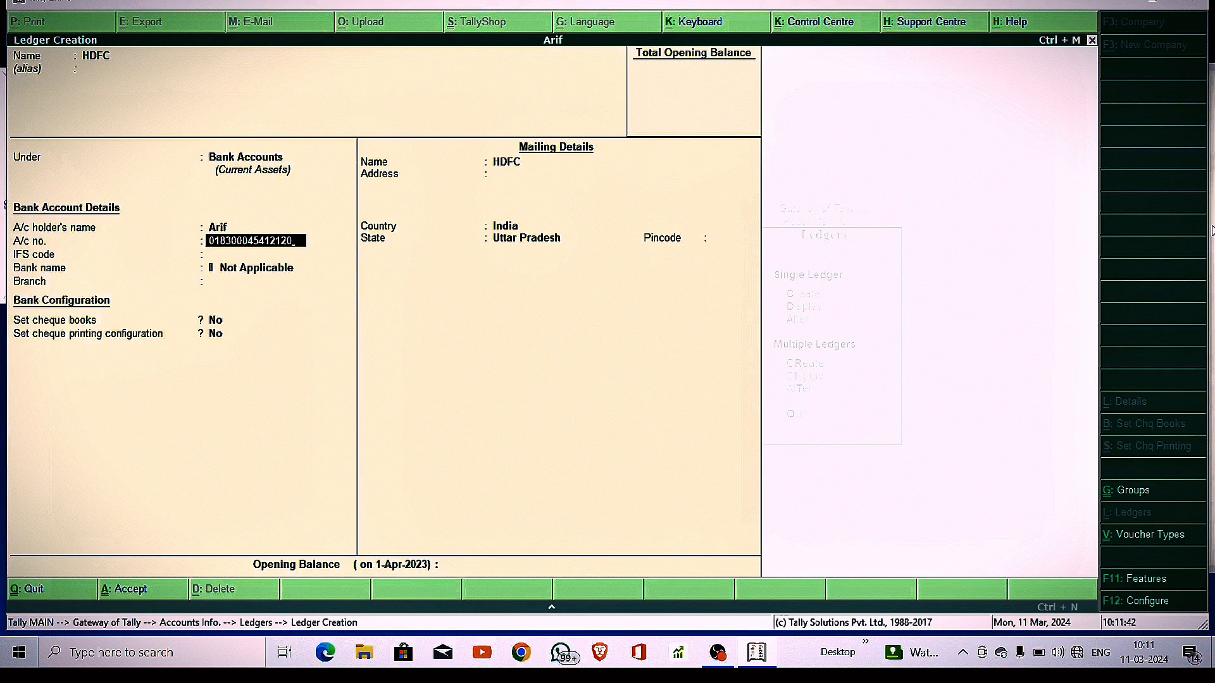
pyautogui.press('Return')
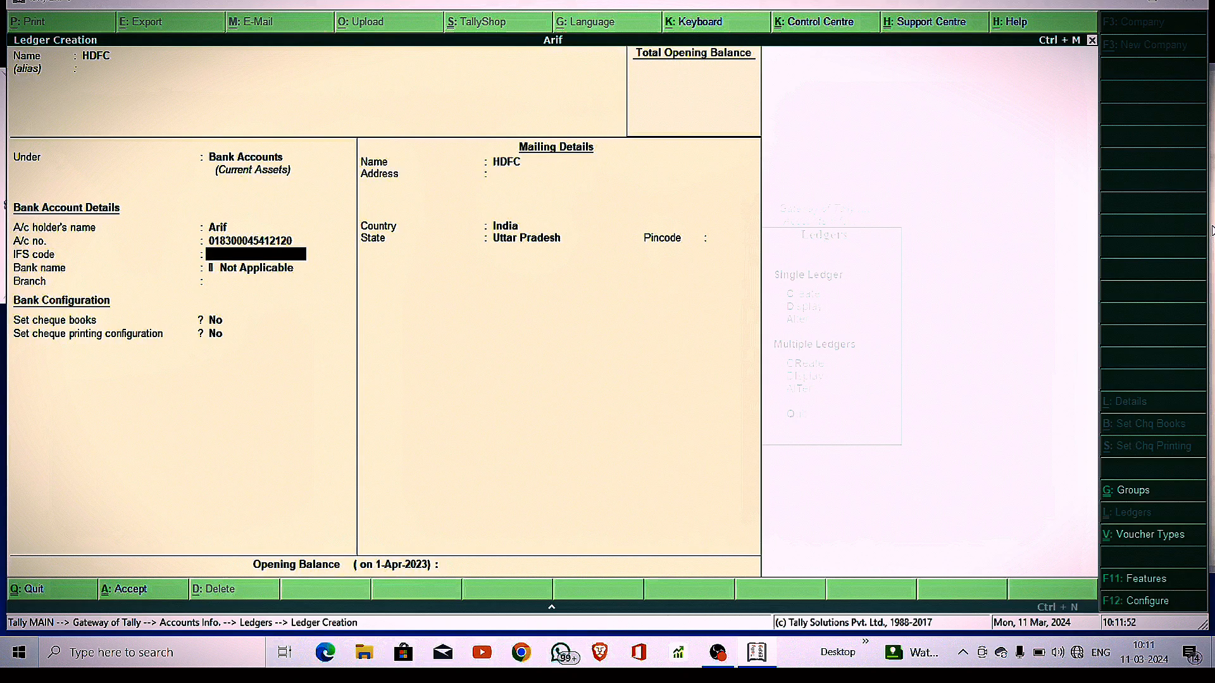
# Add IFS code HDFC122, branch TARAMNDAL and the branch pincode, then save the HDFC ledger
pyautogui.write('HDFC122')
pyautogui.press('Return')
pyautogui.press('Return')
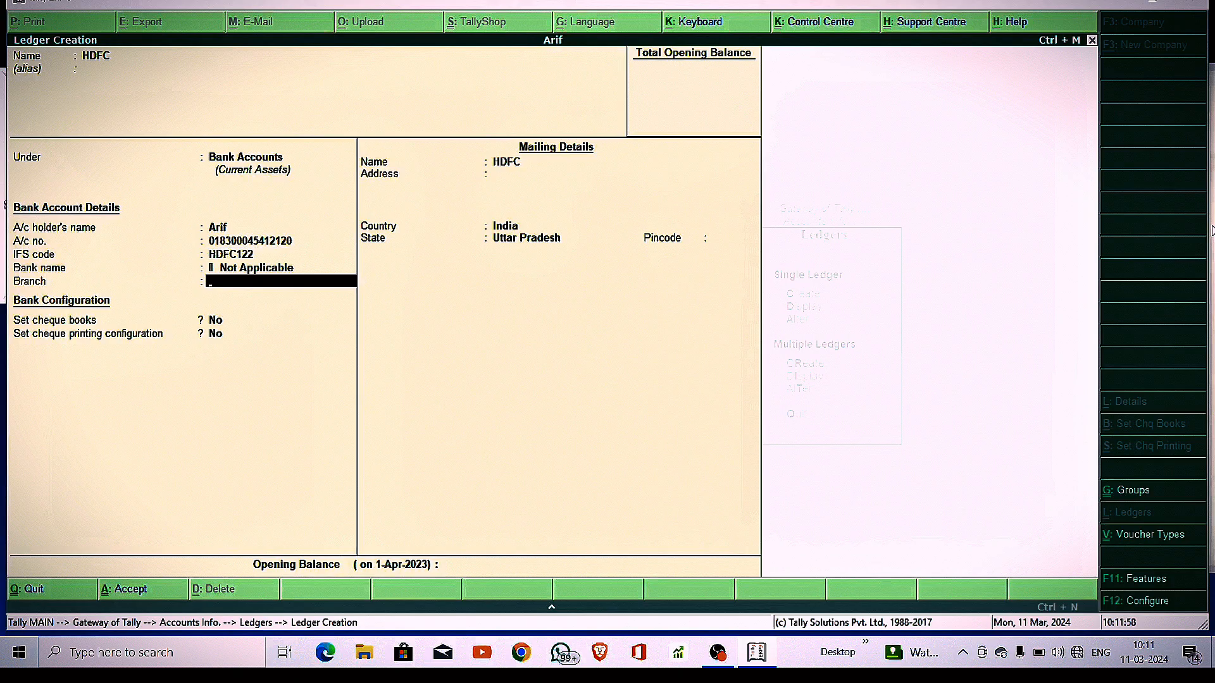
pyautogui.write('TARAMNDAL')
pyautogui.press('Return')
pyautogui.press('Return')
pyautogui.press('Return')
pyautogui.press('Return')
pyautogui.press('Return')
pyautogui.press('Return')
pyautogui.press('Return')
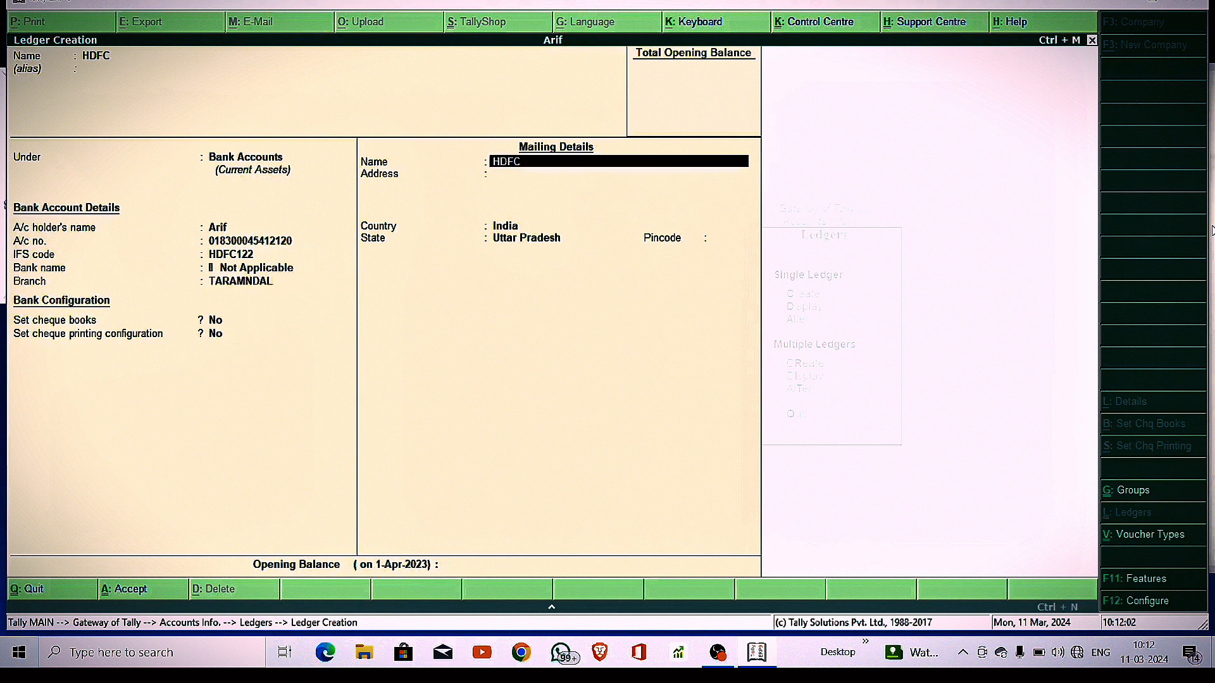
pyautogui.write('273')
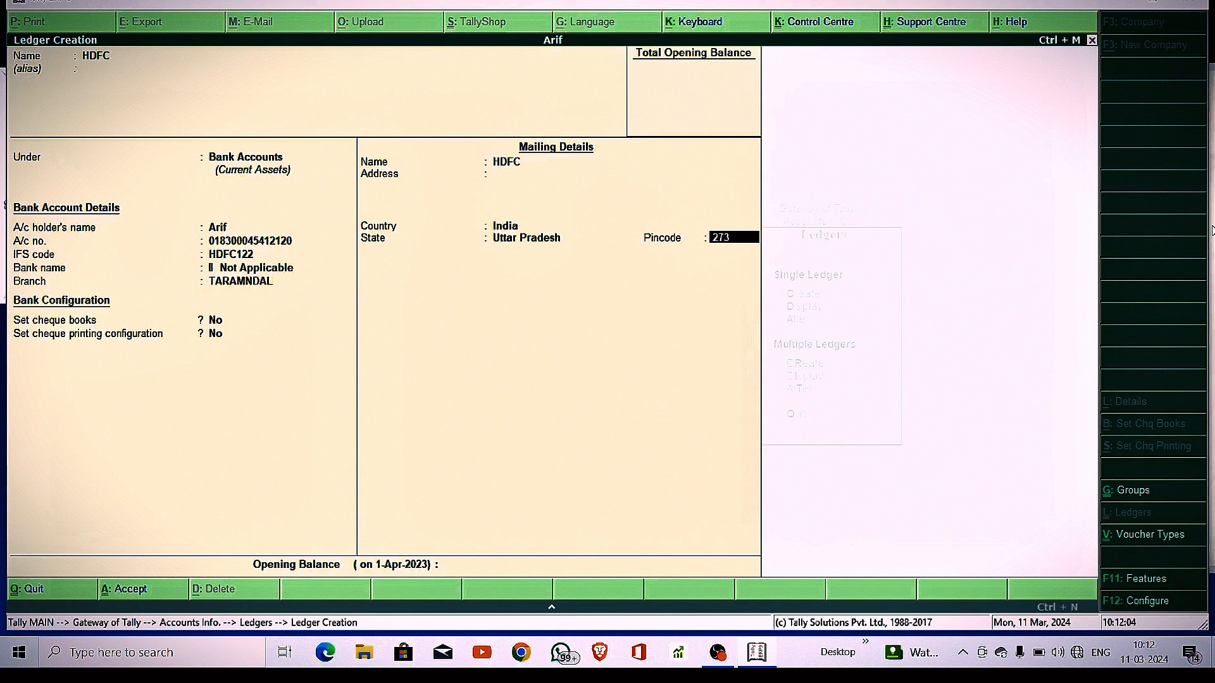
pyautogui.write('005')
pyautogui.press('Return')
pyautogui.press('Return')
pyautogui.press('Escape')
pyautogui.hotkey('ctrl', 'a')
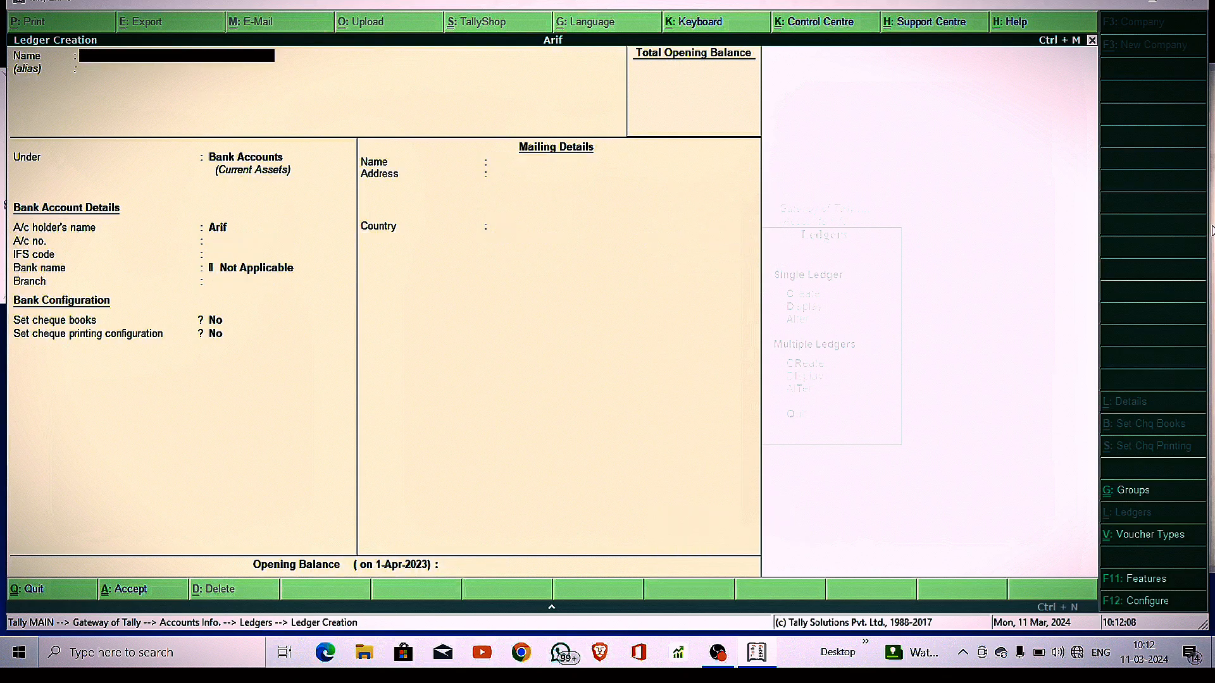
# Create the PNB and SBI ledgers under Bank Accounts
pyautogui.write('PNB')
pyautogui.press('Return')
pyautogui.press('Return')
pyautogui.press('Return')
pyautogui.press('Return')
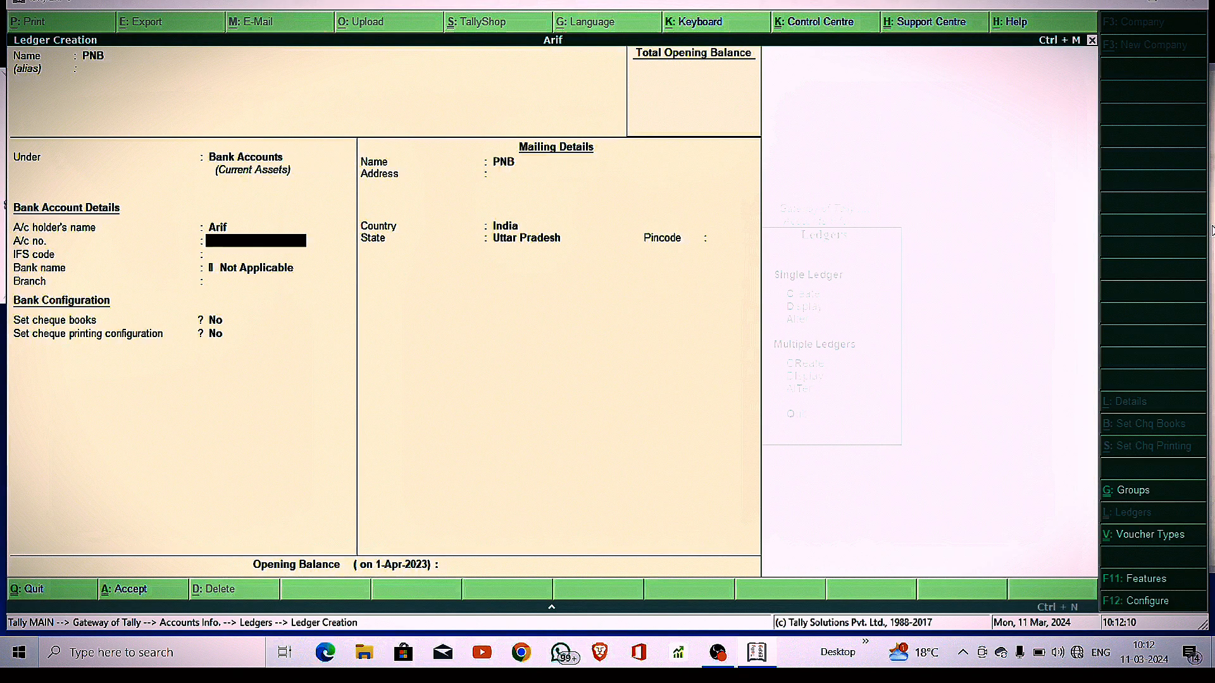
pyautogui.press('Return')
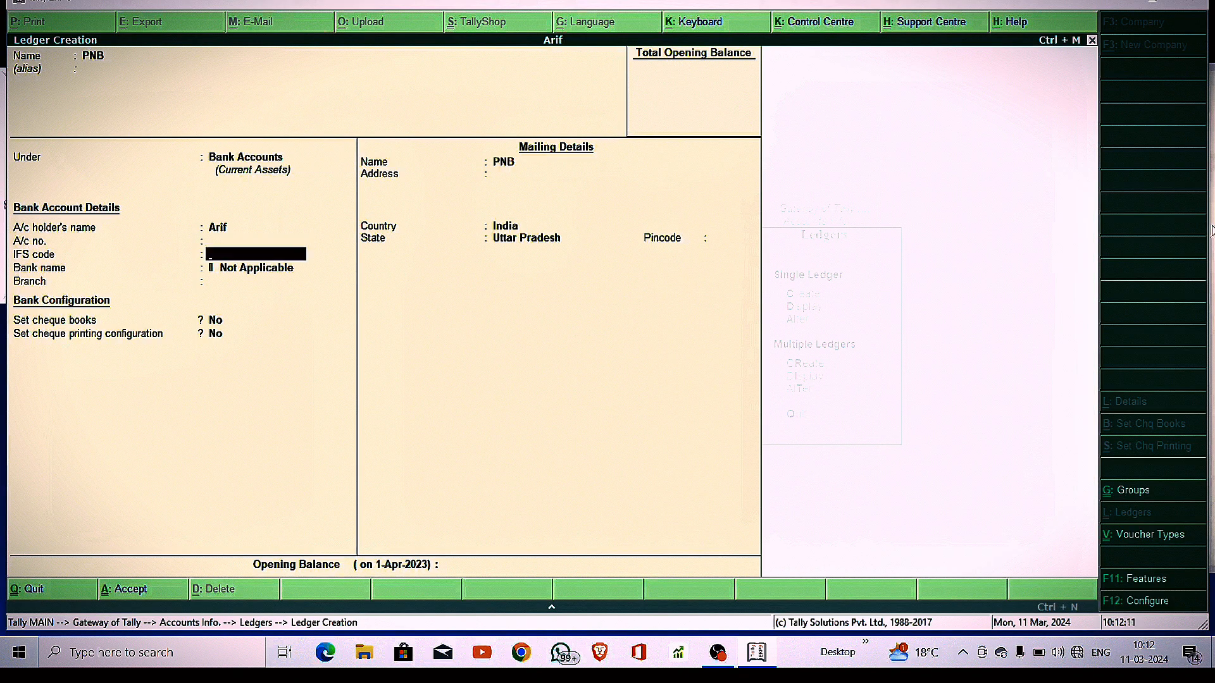
pyautogui.hotkey('ctrl', 'a')
pyautogui.write('SBI')
pyautogui.press('Return')
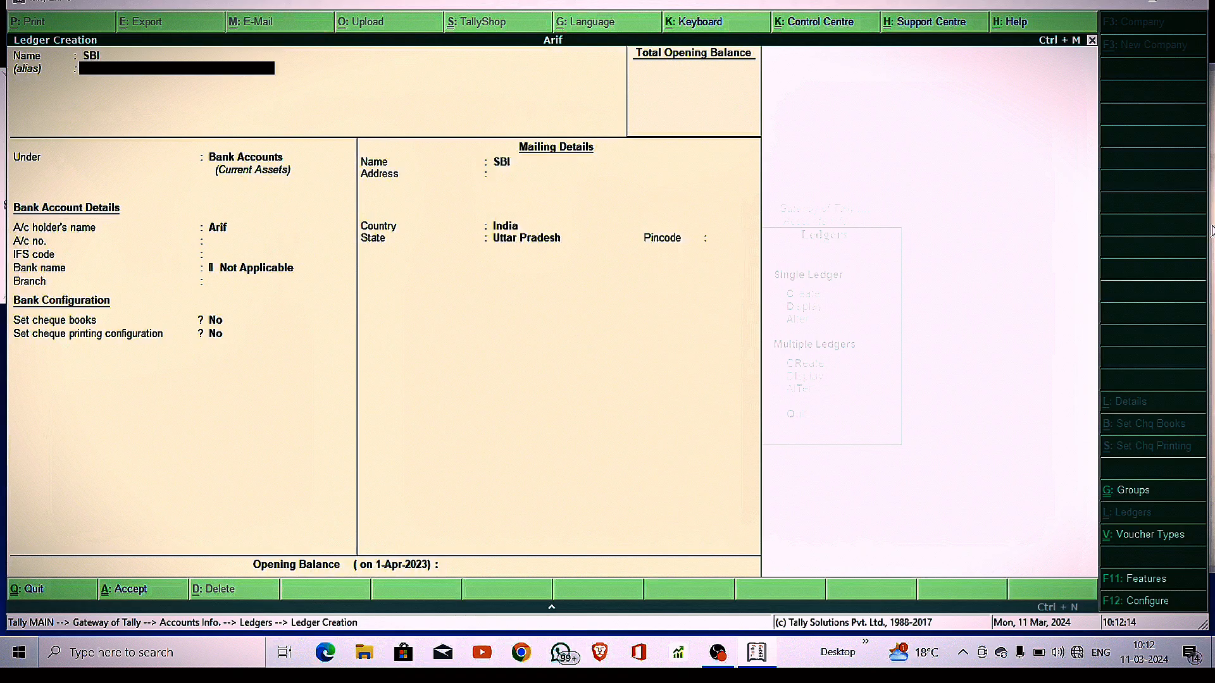
pyautogui.press('Return')
pyautogui.press('Return')
pyautogui.press('Return')
pyautogui.press('Return')
pyautogui.press('Return')
pyautogui.press('Return')
pyautogui.hotkey('ctrl', 'a')
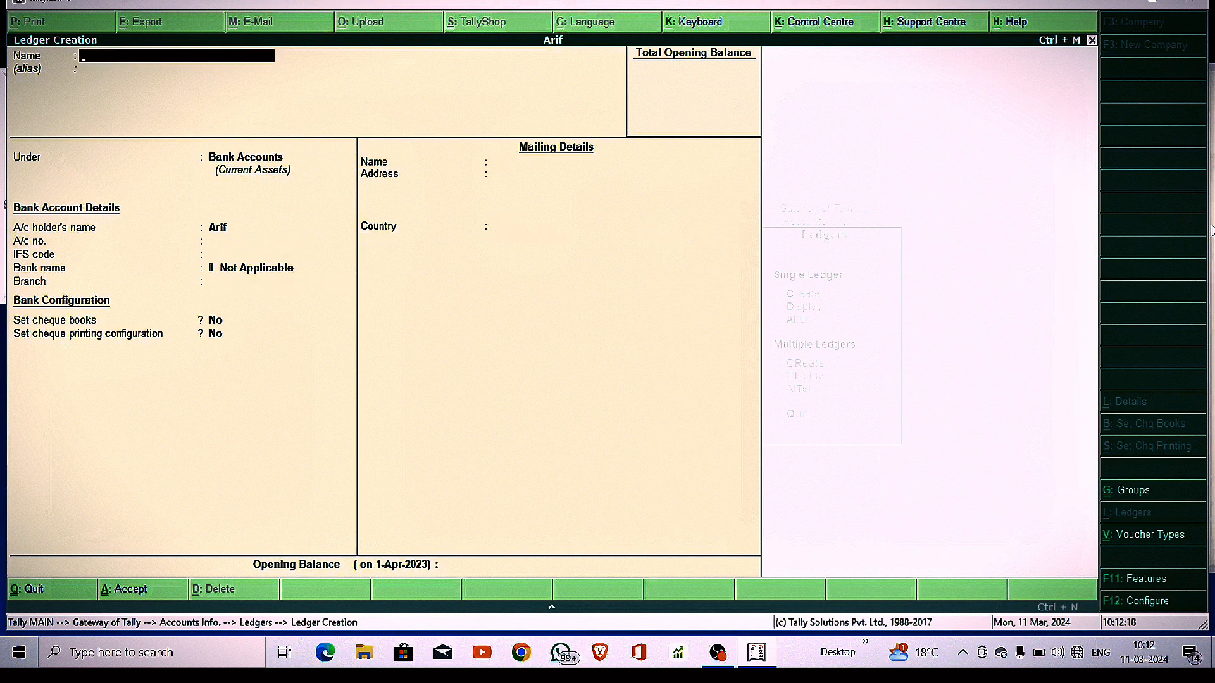
# Create the UNION PBANK and BANK OF BARODA bank ledgers, then exit ledger creation
pyautogui.write('UNION')
pyautogui.write(' AN')
pyautogui.press('BackSpace')
pyautogui.press('BackSpace')
pyautogui.write('PBANK')
pyautogui.press('Return')
pyautogui.press('Return')
pyautogui.press('Return')
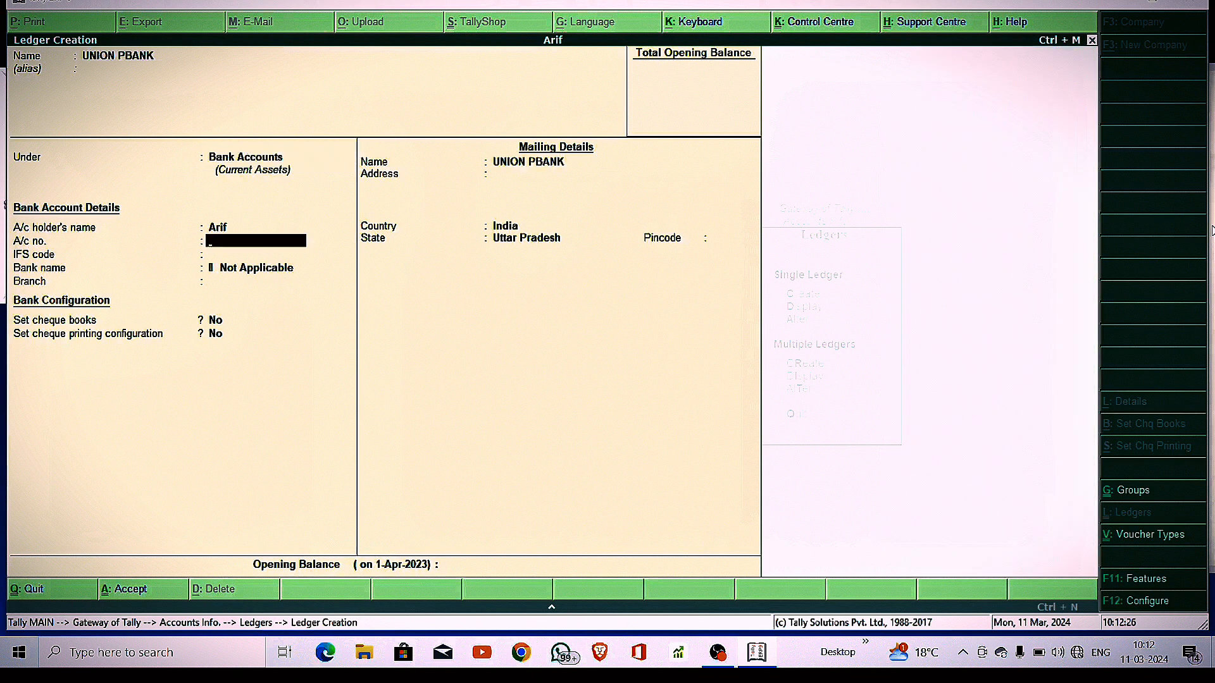
pyautogui.hotkey('ctrl', 'a')
pyautogui.write('BA')
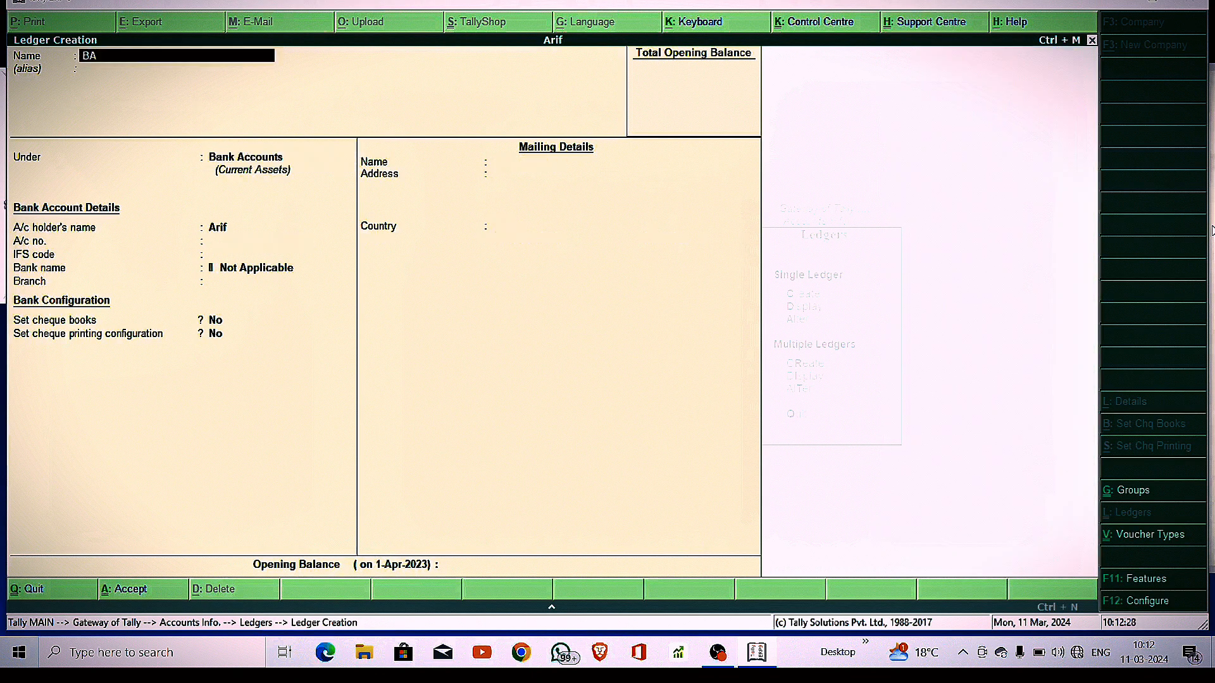
pyautogui.write('NK OF BARODA')
pyautogui.press('Return')
pyautogui.press('Return')
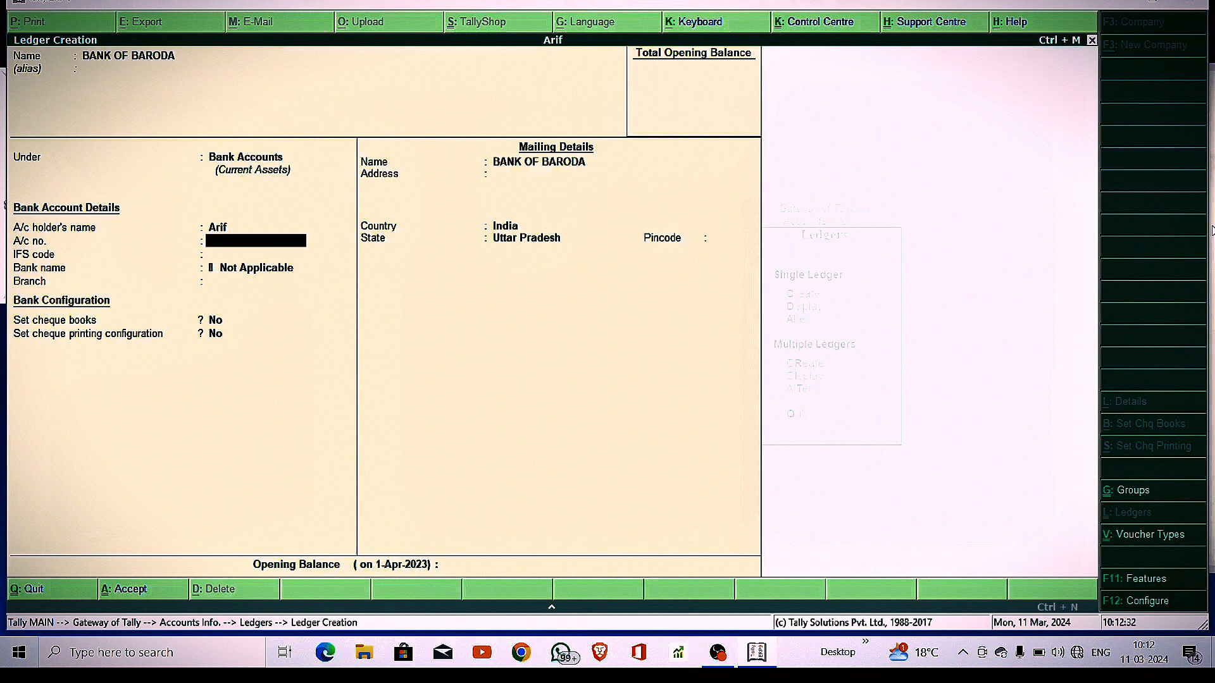
pyautogui.hotkey('ctrl', 'a')
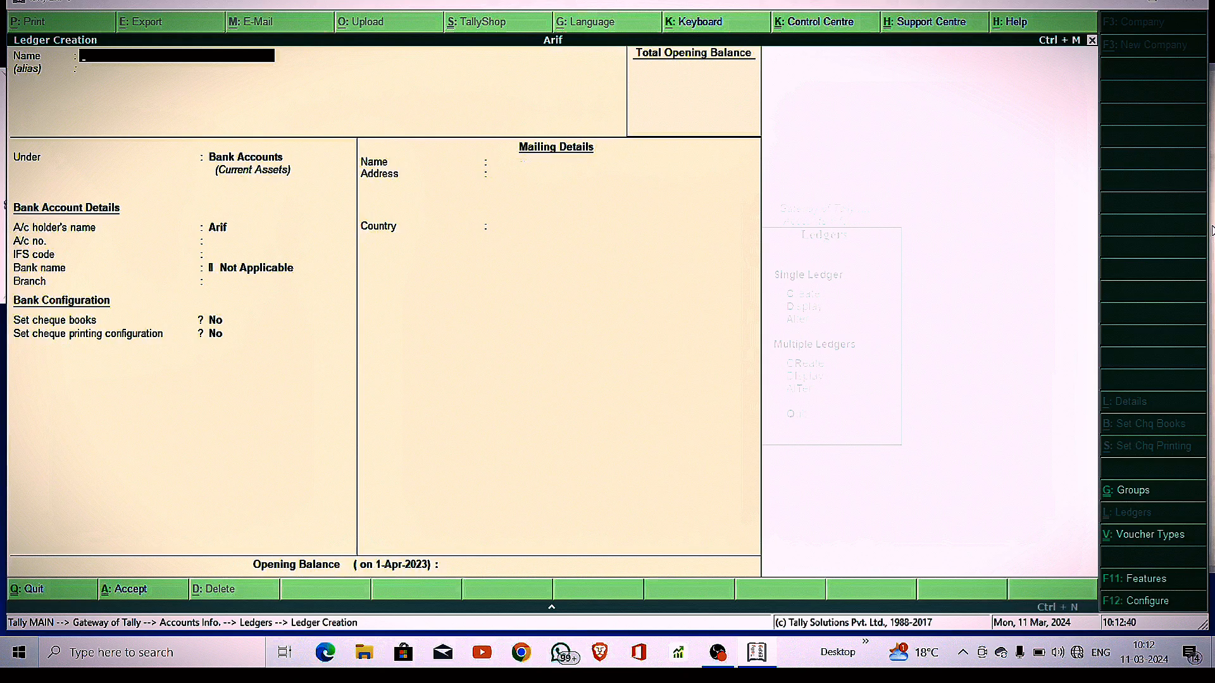
pyautogui.press('Escape')
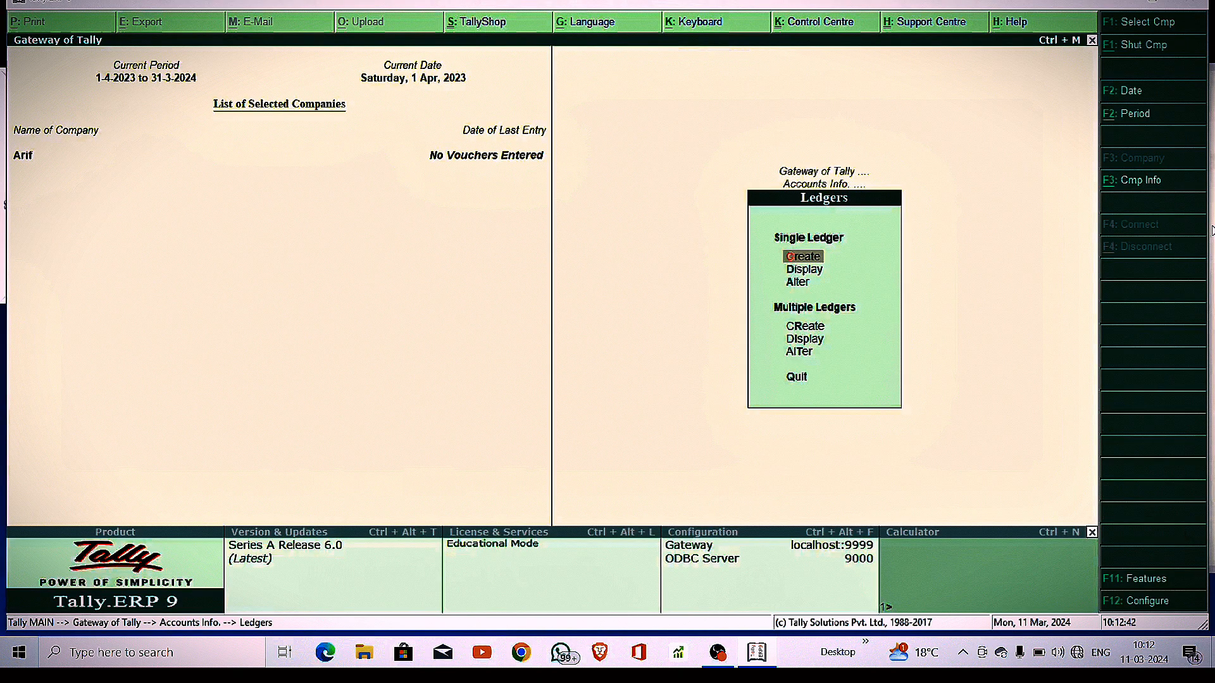
# Display the List of Ledgers, browse down past PNB to UNION PBANK, then close it
pyautogui.press('Down')
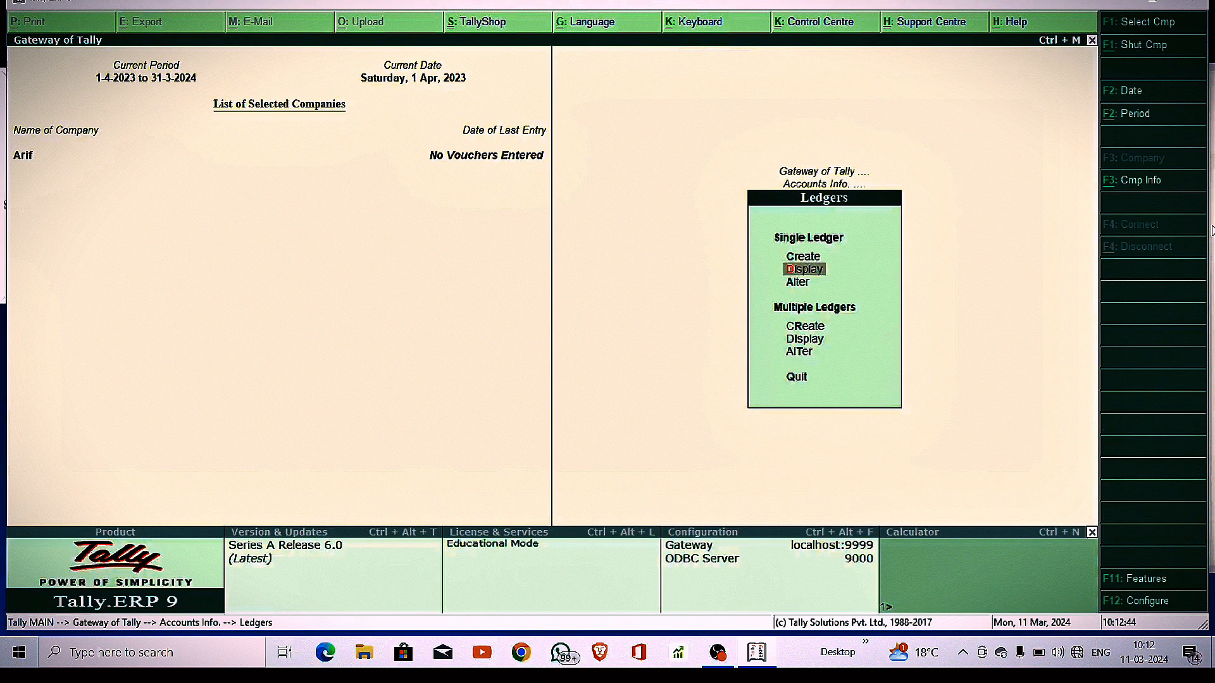
pyautogui.press('Return')
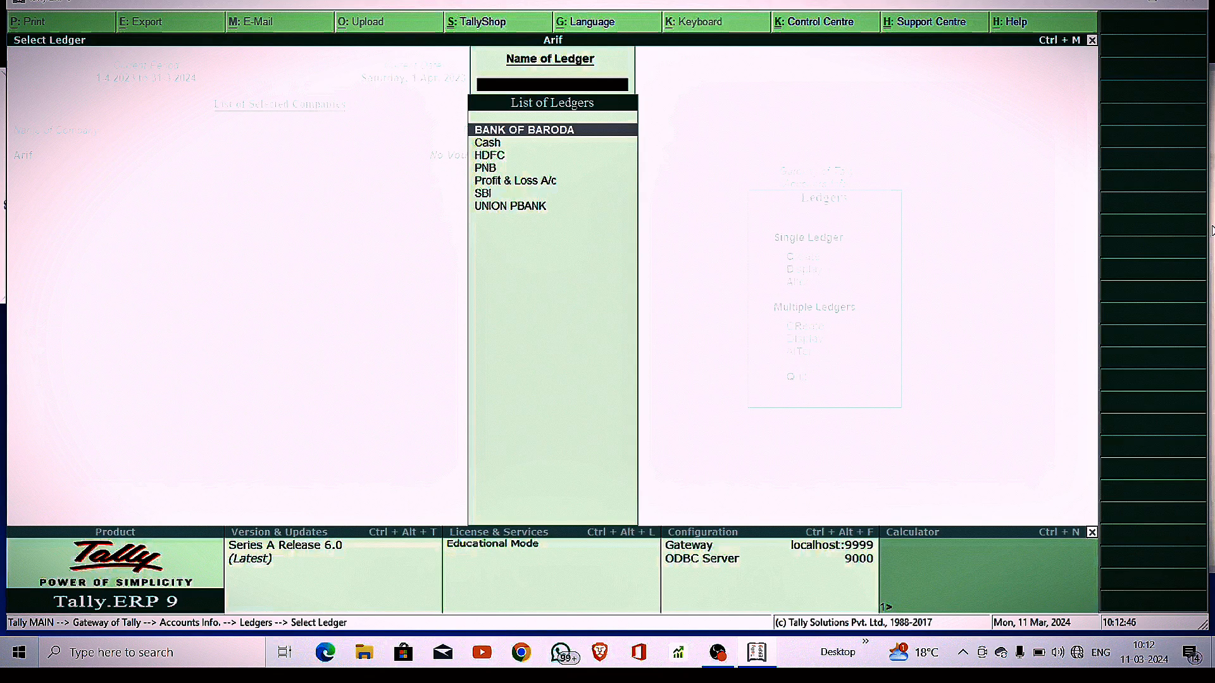
pyautogui.press('Down')
pyautogui.press('Down')
pyautogui.press('Down')
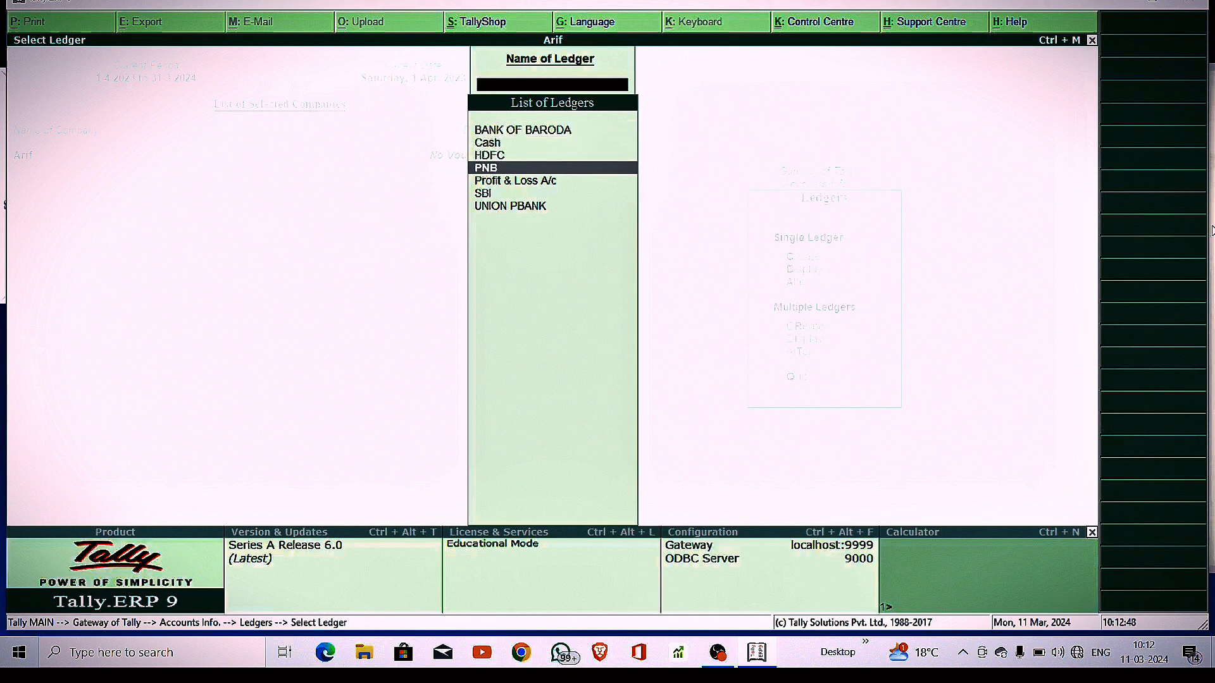
pyautogui.press('Down')
pyautogui.press('Down')
pyautogui.press('Down')
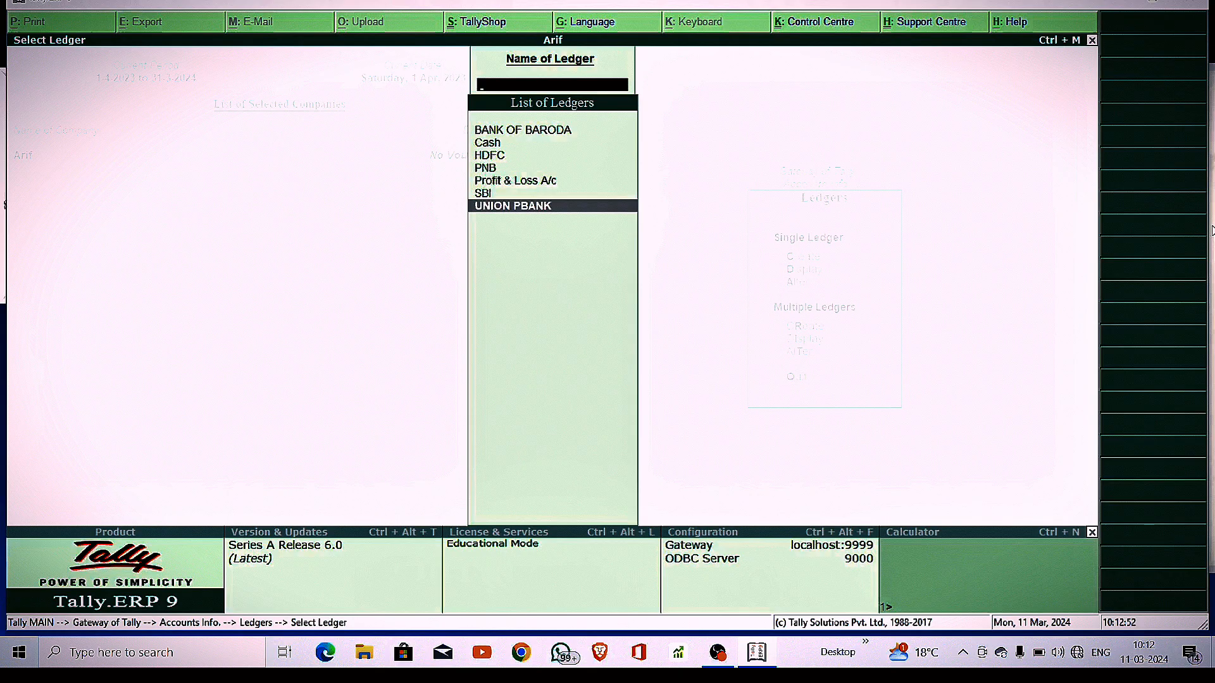
pyautogui.press('Escape')
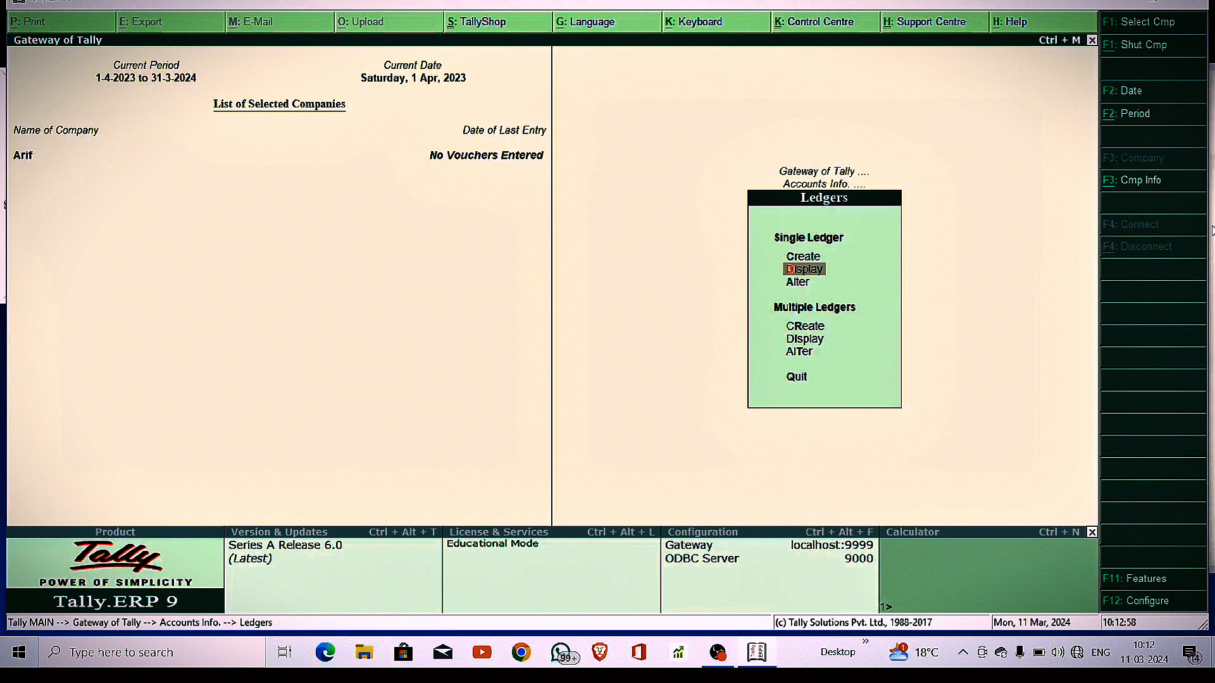
# Alter the PNB ledger's name to PUNJAB NATIONAL BANK with alias PNB, then return to Gateway
pyautogui.press('Down')
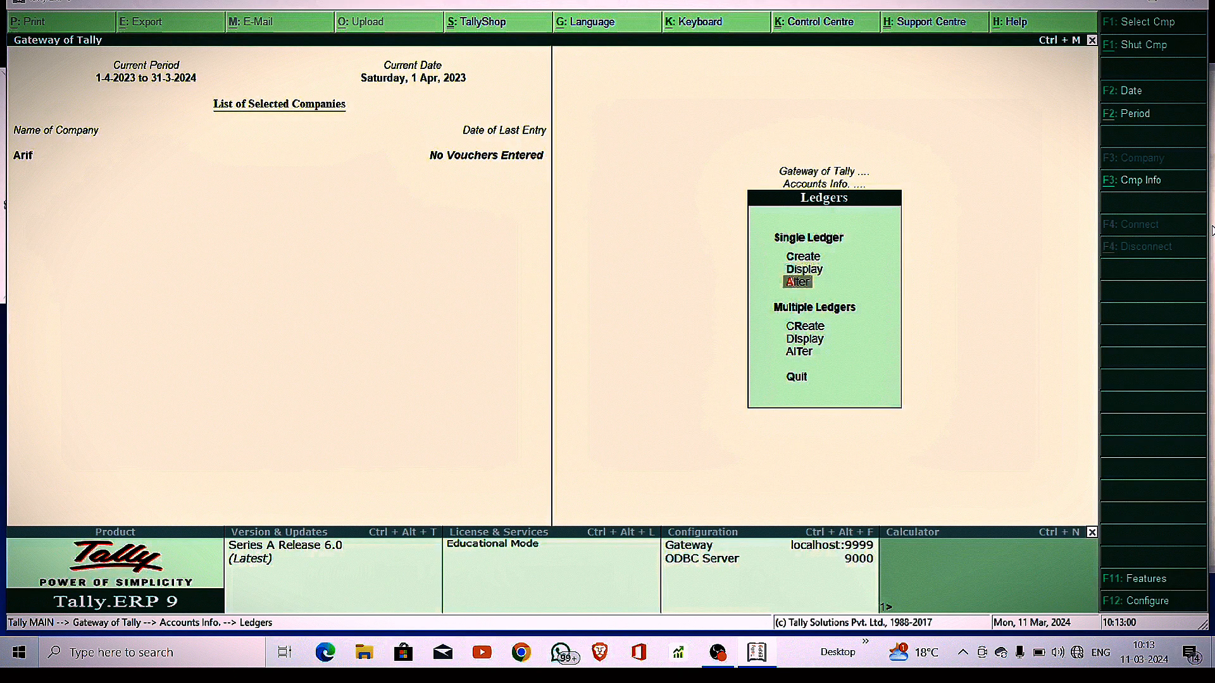
pyautogui.press('Return')
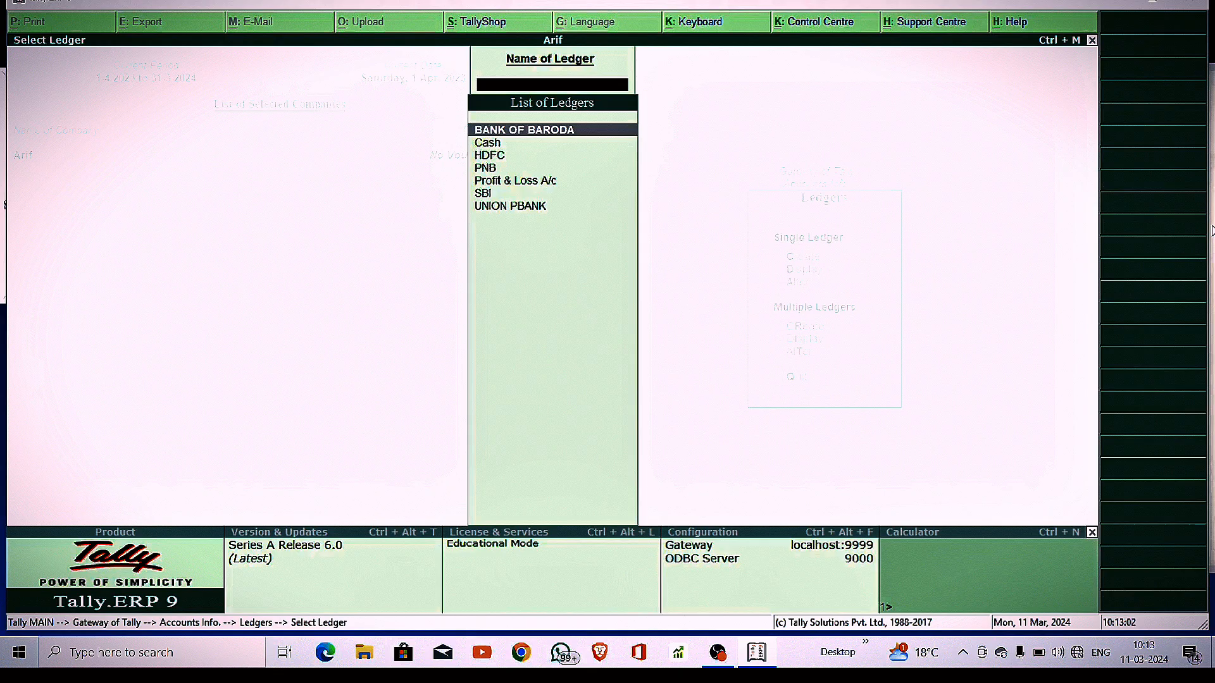
pyautogui.press('Down')
pyautogui.press('Down')
pyautogui.press('Down')
pyautogui.press('Return')
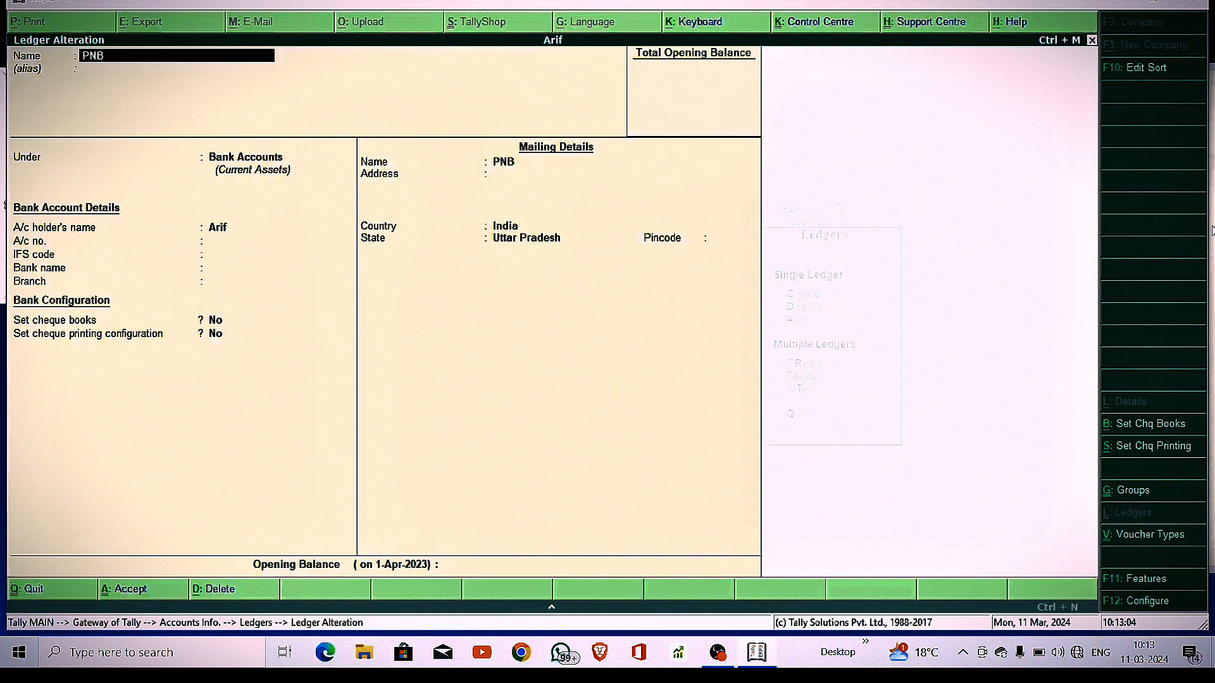
pyautogui.write('PUNJA')
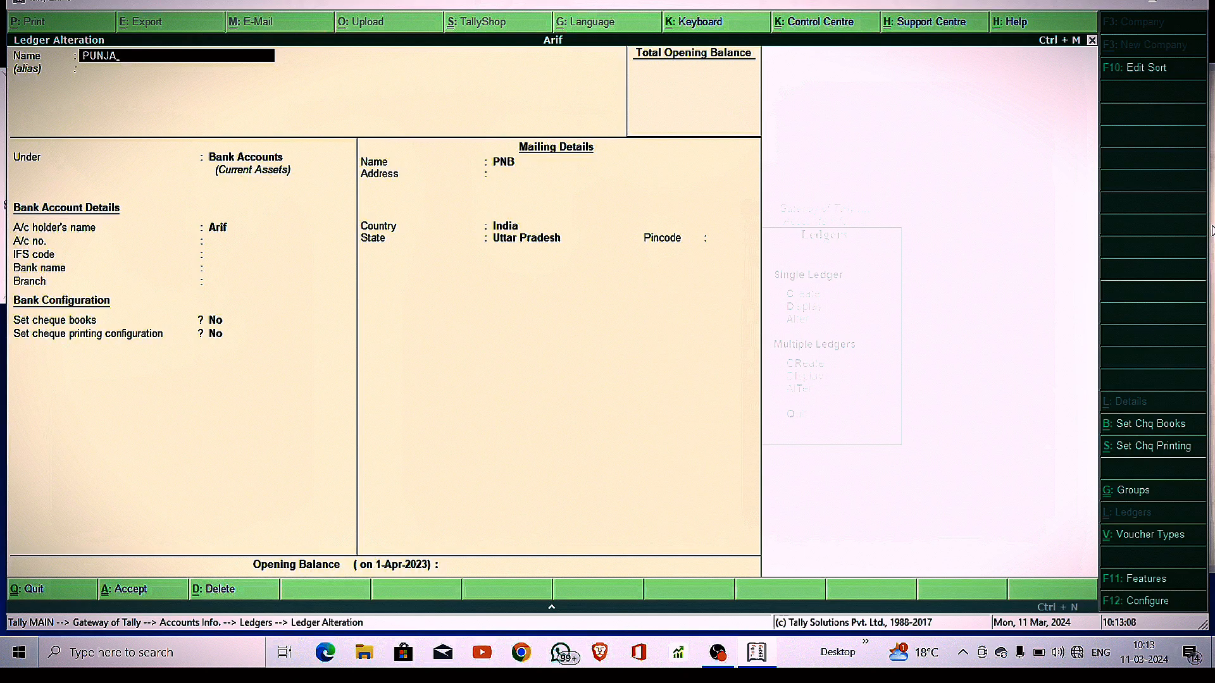
pyautogui.write('B NATIONAL BANK')
pyautogui.press('Return')
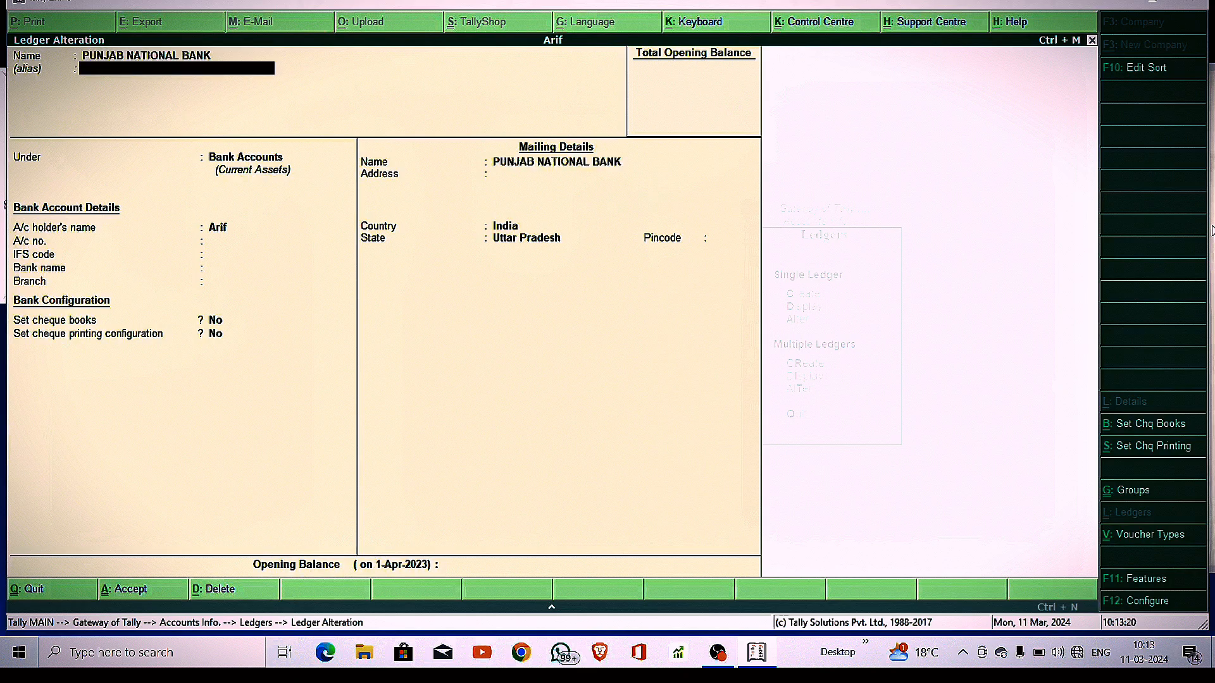
pyautogui.write('PNB')
pyautogui.hotkey('ctrl', 'a')
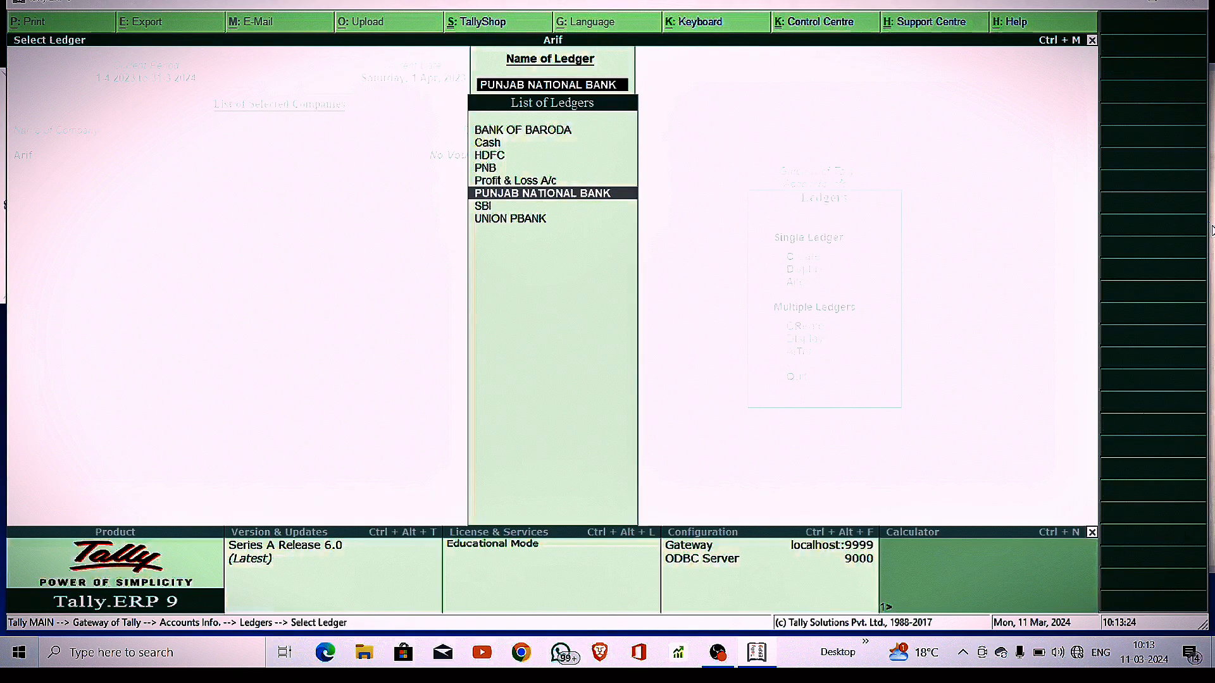
pyautogui.press('Escape')
pyautogui.press('Escape')
pyautogui.press('Escape')
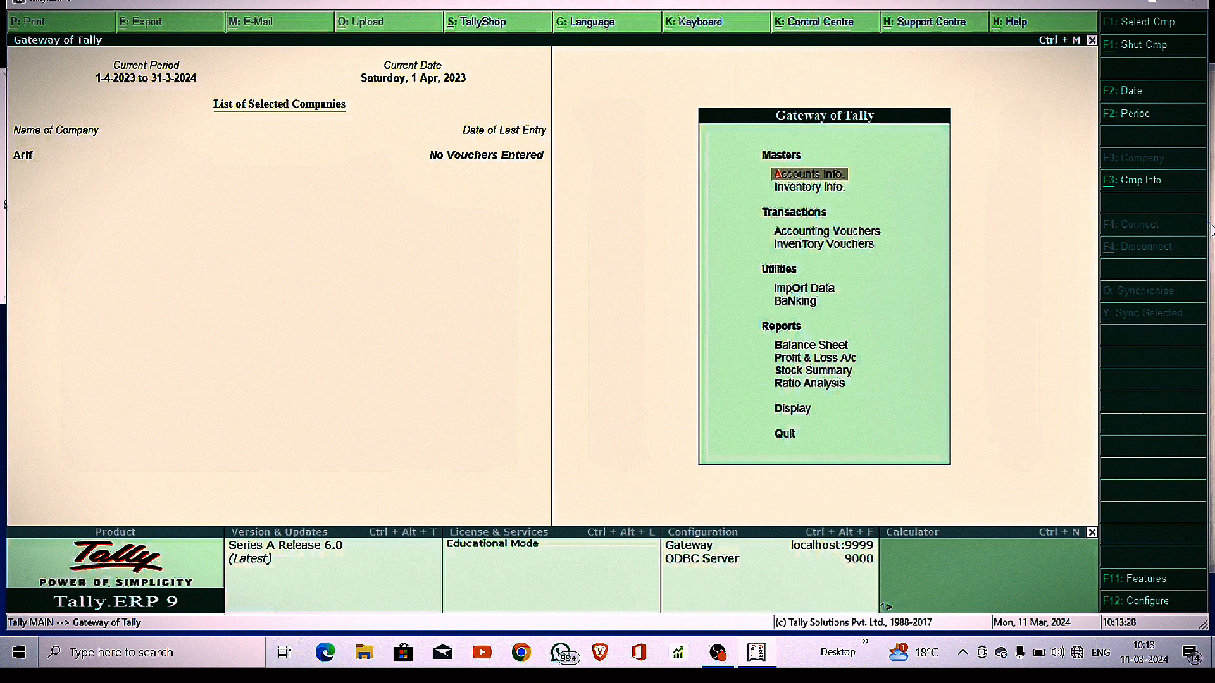
# Open accounting voucher entry and switch to a Contra voucher
pyautogui.press('Down')
pyautogui.press('Down')
pyautogui.press('Down')
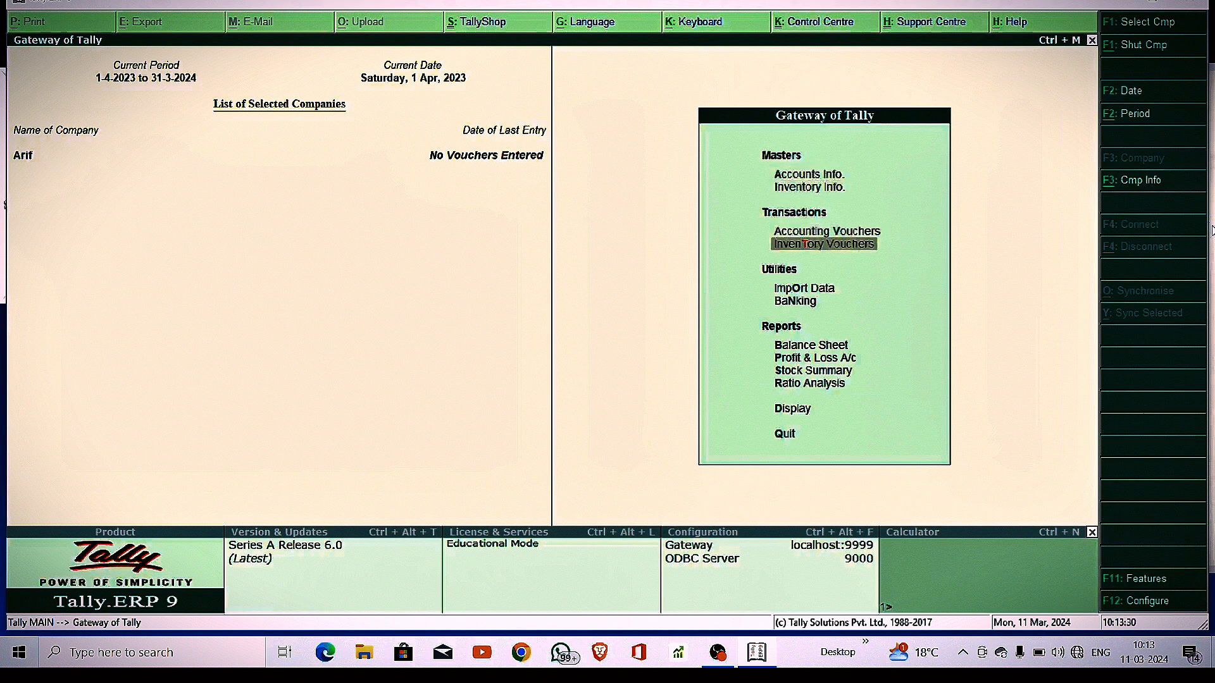
pyautogui.press('Up')
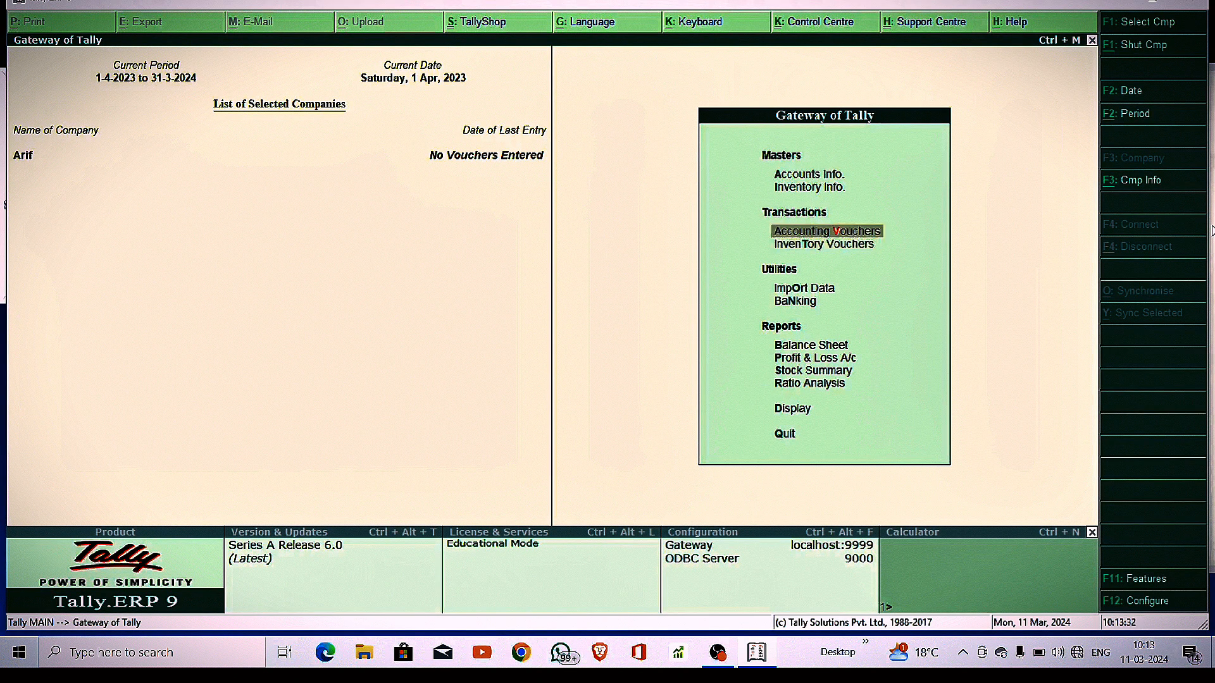
pyautogui.press('Return')
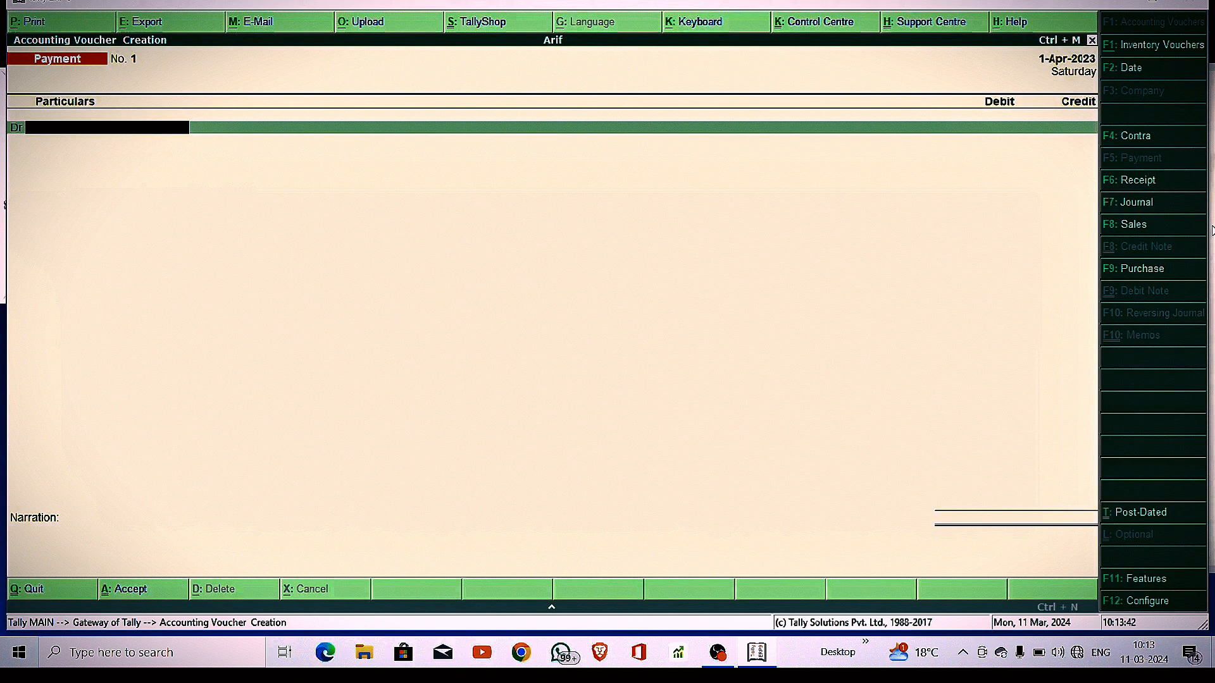
pyautogui.click(1134, 137)
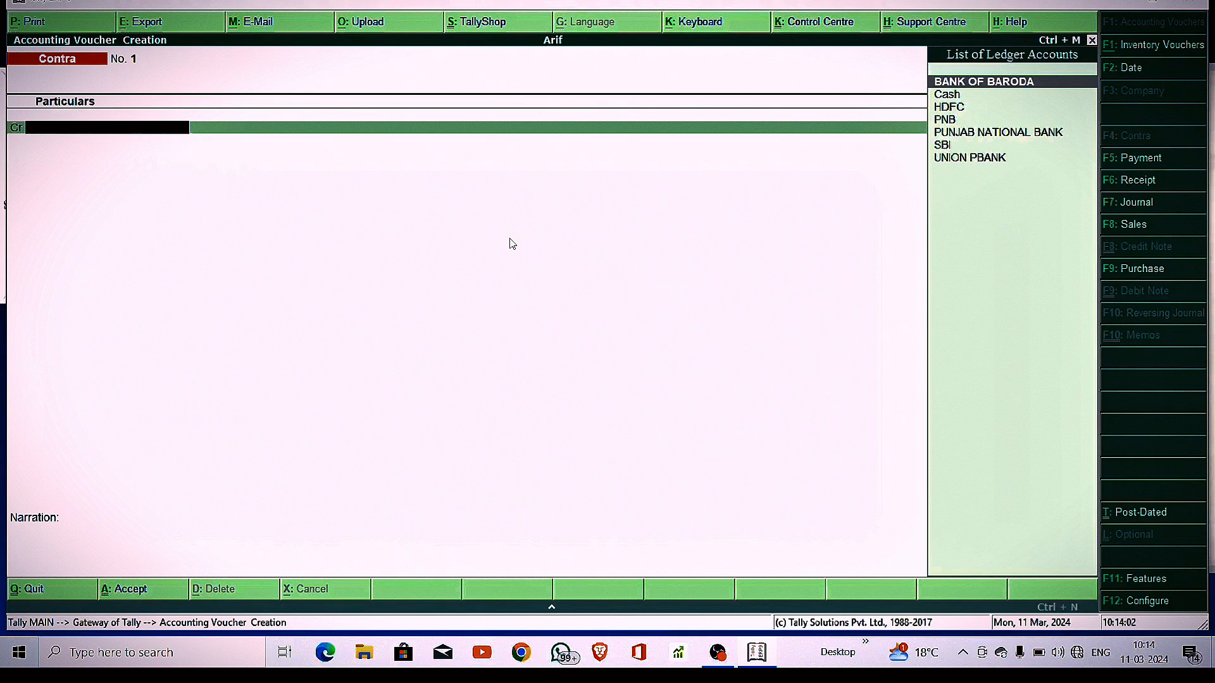
# Credit Cash with 40000 and debit BANK OF BARODA in the Contra voucher
pyautogui.write('CA')
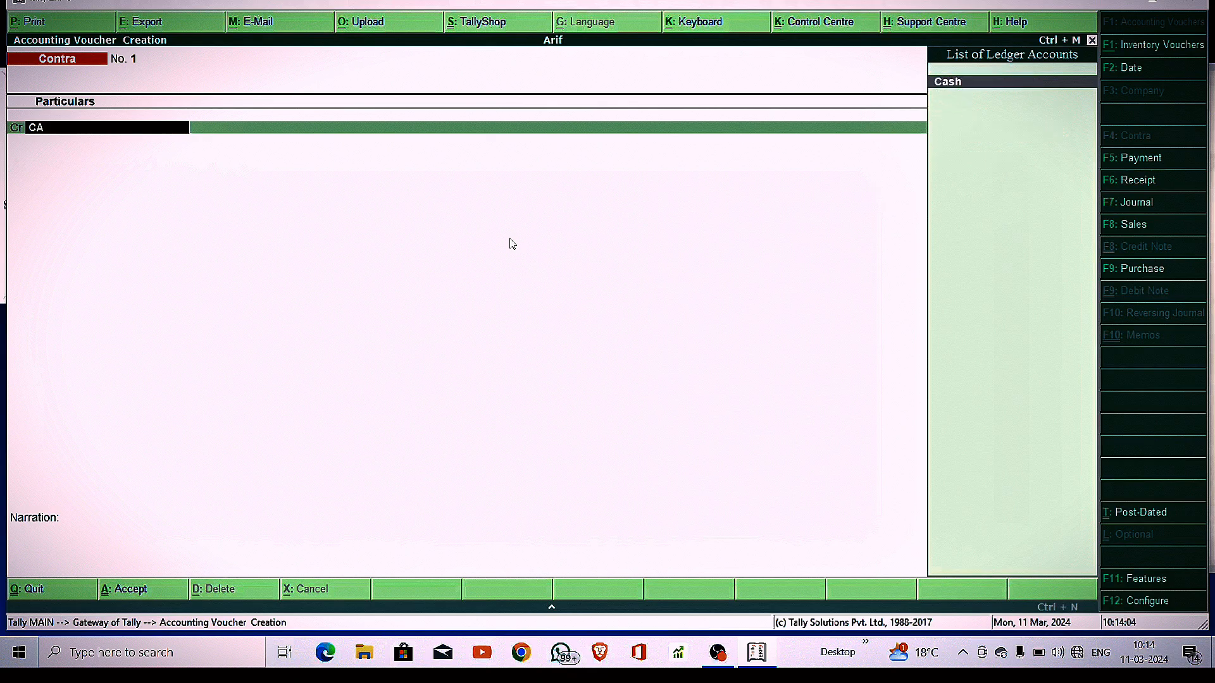
pyautogui.press('Return')
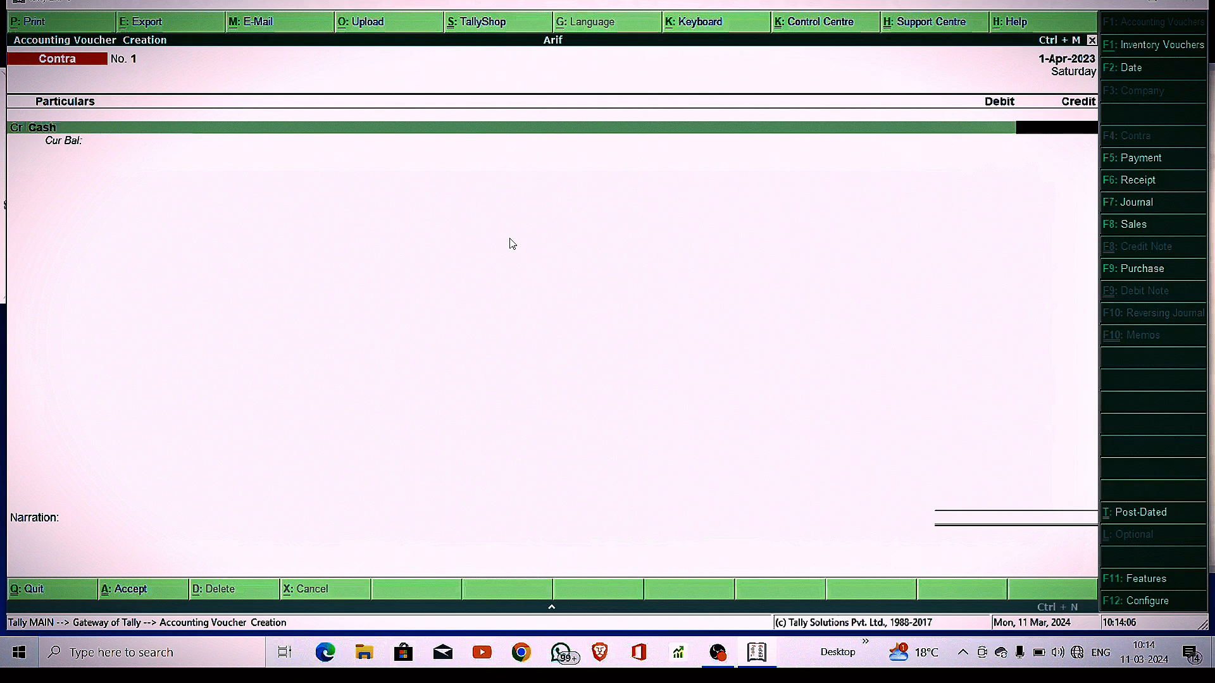
pyautogui.write('40000')
pyautogui.press('Return')
pyautogui.press('Return')
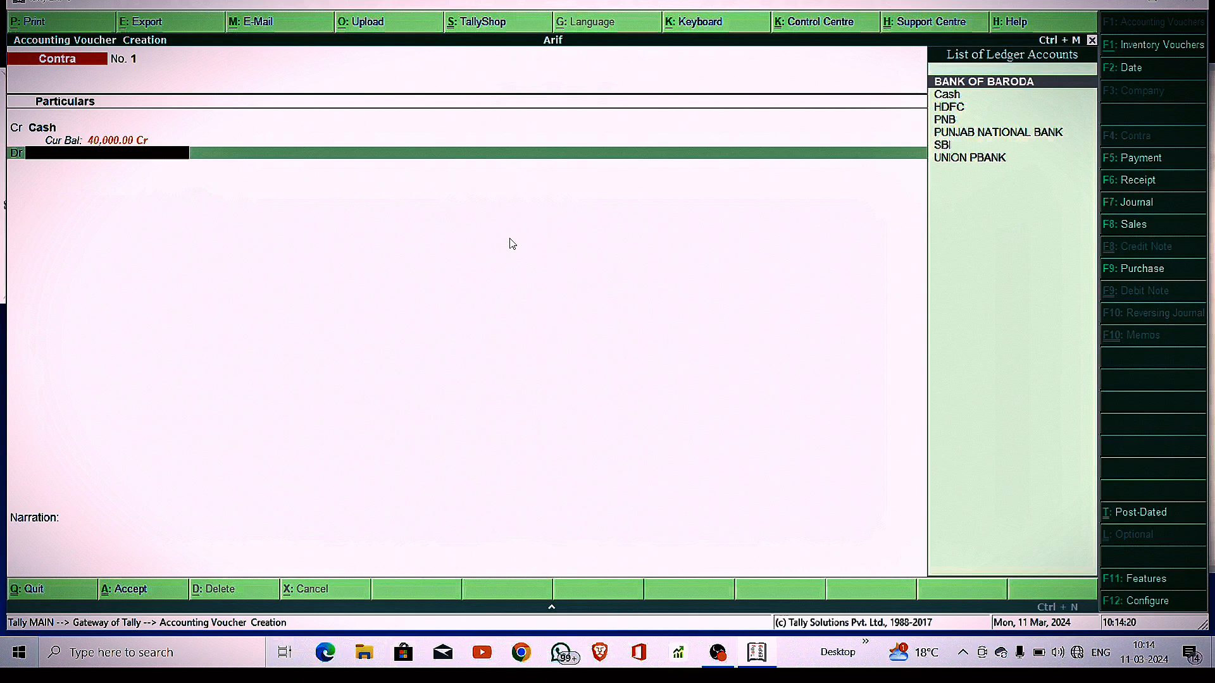
pyautogui.press('Return')
# Accept the 40,000 debit and record 20 notes of 2000 in cash denominations
pyautogui.press('Return')
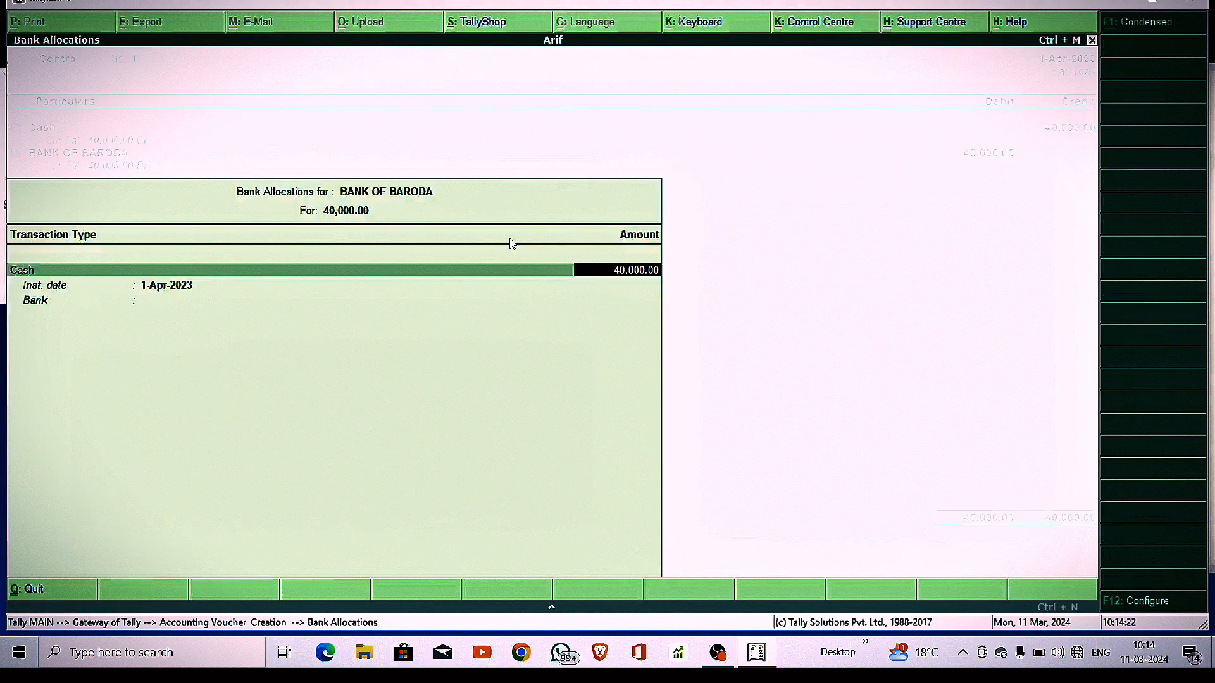
pyautogui.press('Return')
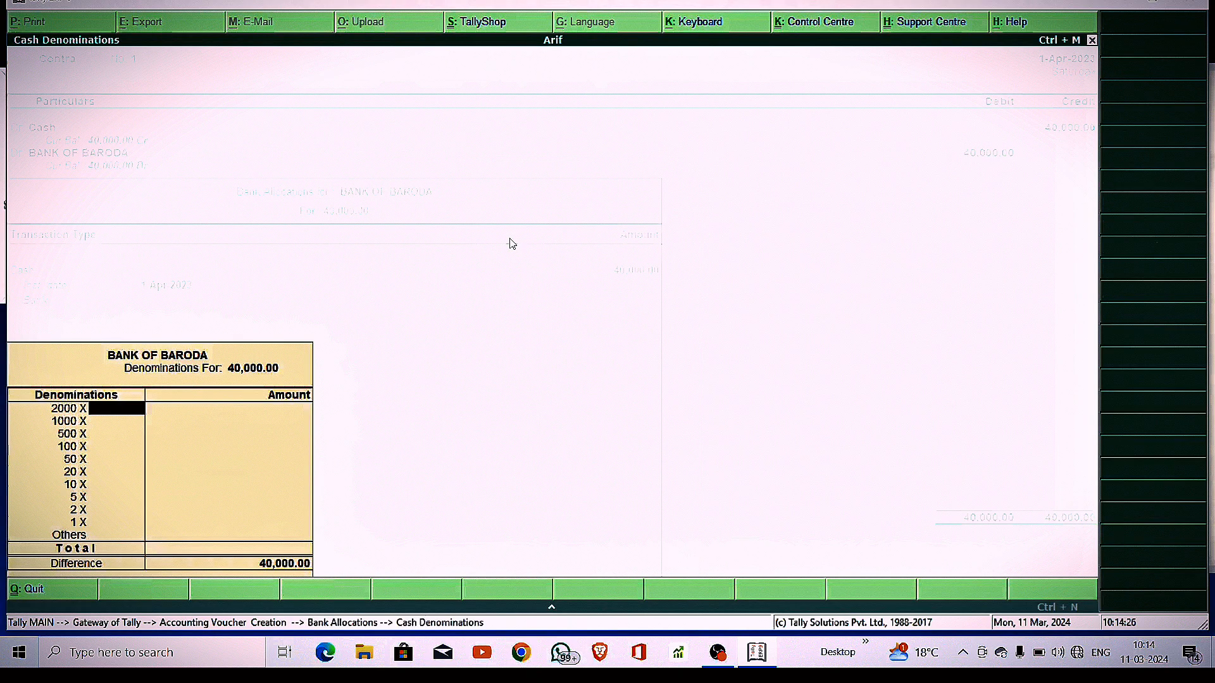
pyautogui.write('20')
pyautogui.press('Return')
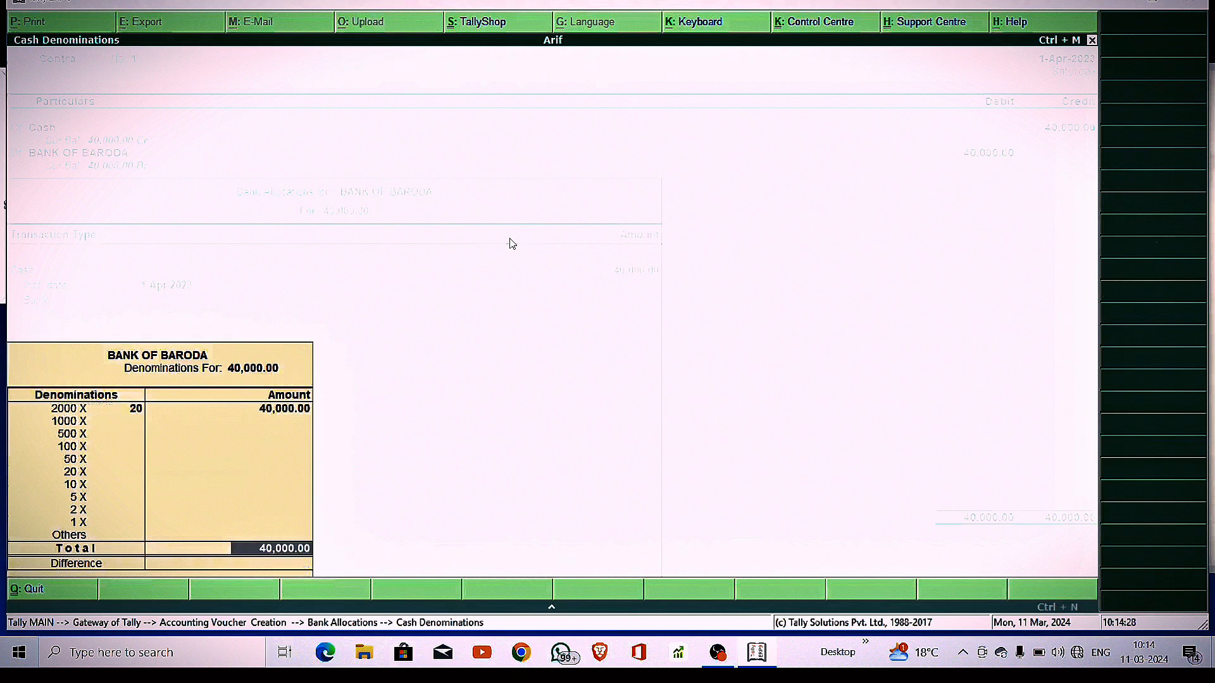
pyautogui.press('Return')
pyautogui.press('Return')
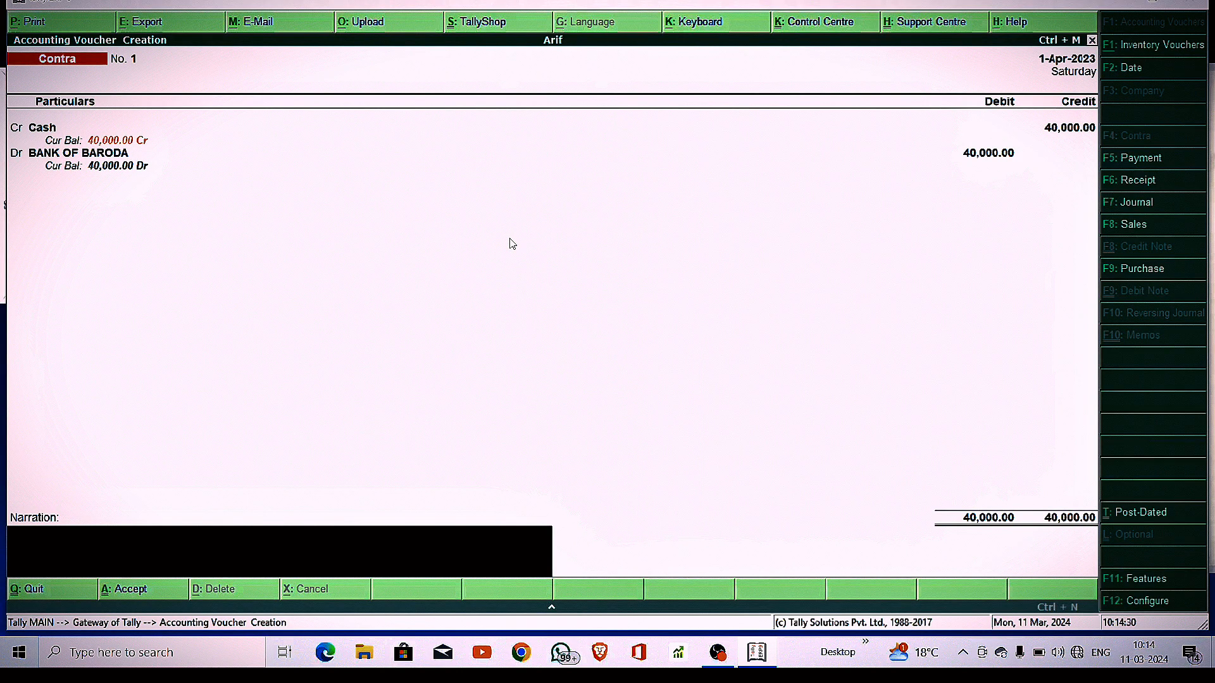
# Enter narration 'BEING CASH DEPOSITED IN PNB' and save Contra voucher No. 1
pyautogui.write('BEING')
pyautogui.write(' CASH DEPI')
pyautogui.write('OSITED')
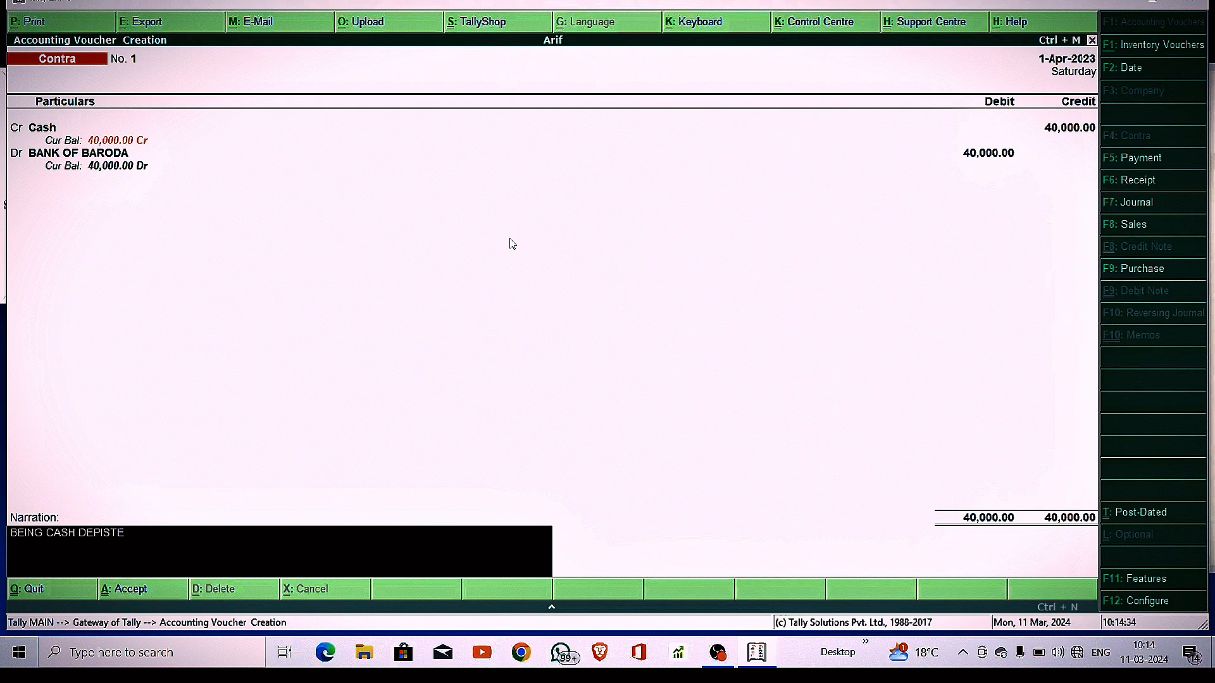
pyautogui.press('BackSpace')
pyautogui.press('BackSpace')
pyautogui.press('BackSpace')
pyautogui.press('BackSpace')
pyautogui.press('BackSpace')
pyautogui.press('BackSpace')
pyautogui.write('P')
pyautogui.press('BackSpace')
pyautogui.write('OSITED IN PNB')
pyautogui.press('Return')
pyautogui.press('Return')
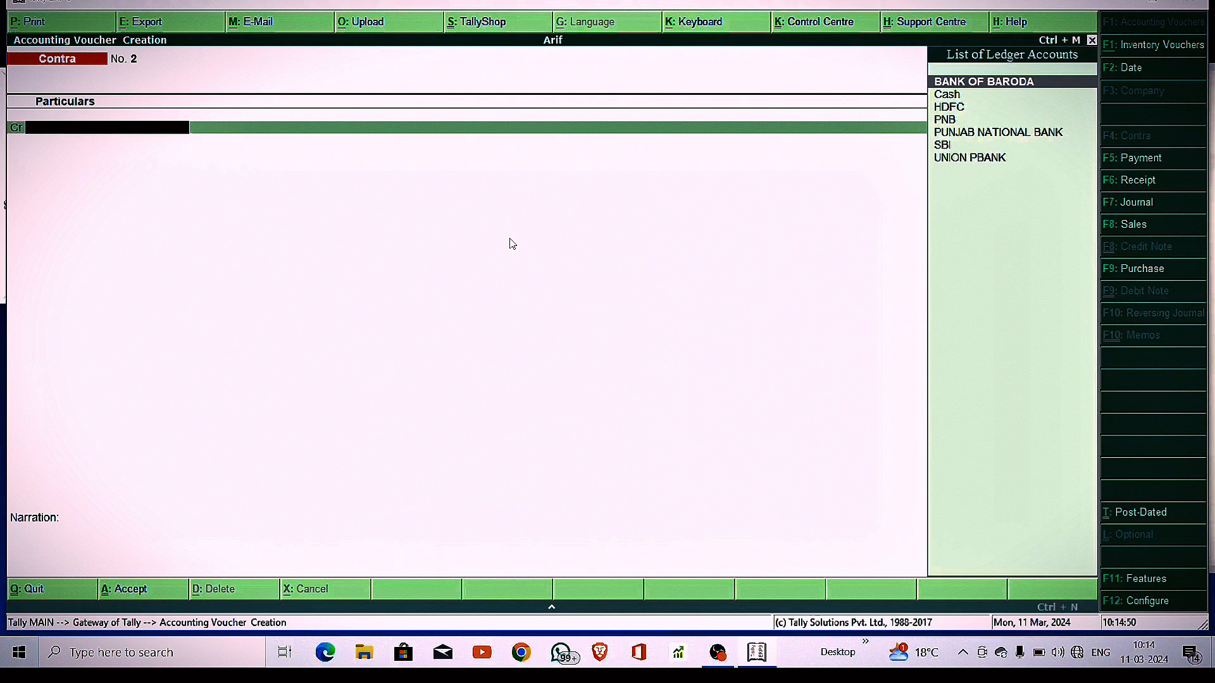
# Reopen Contra No. 1, change the narration's PNB to BOB, save, and return to Gateway
pyautogui.press('pageup')
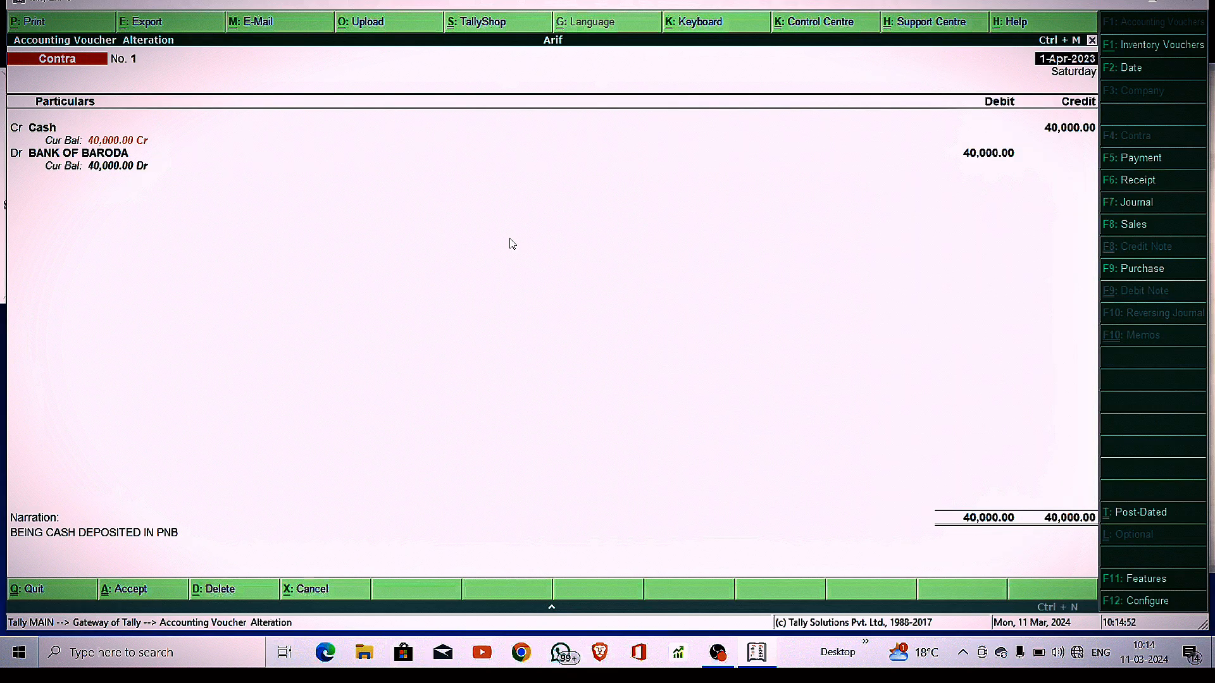
pyautogui.press('Return')
pyautogui.press('Return')
pyautogui.press('Return')
pyautogui.press('Return')
pyautogui.press('Return')
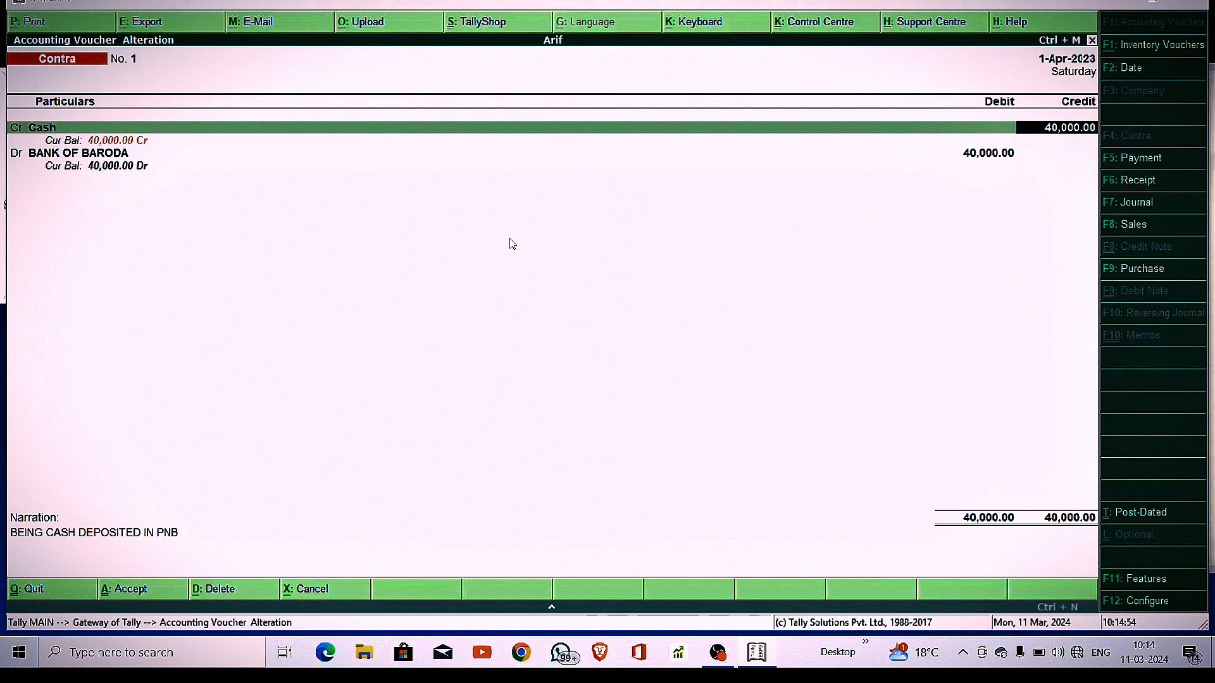
pyautogui.press('Return')
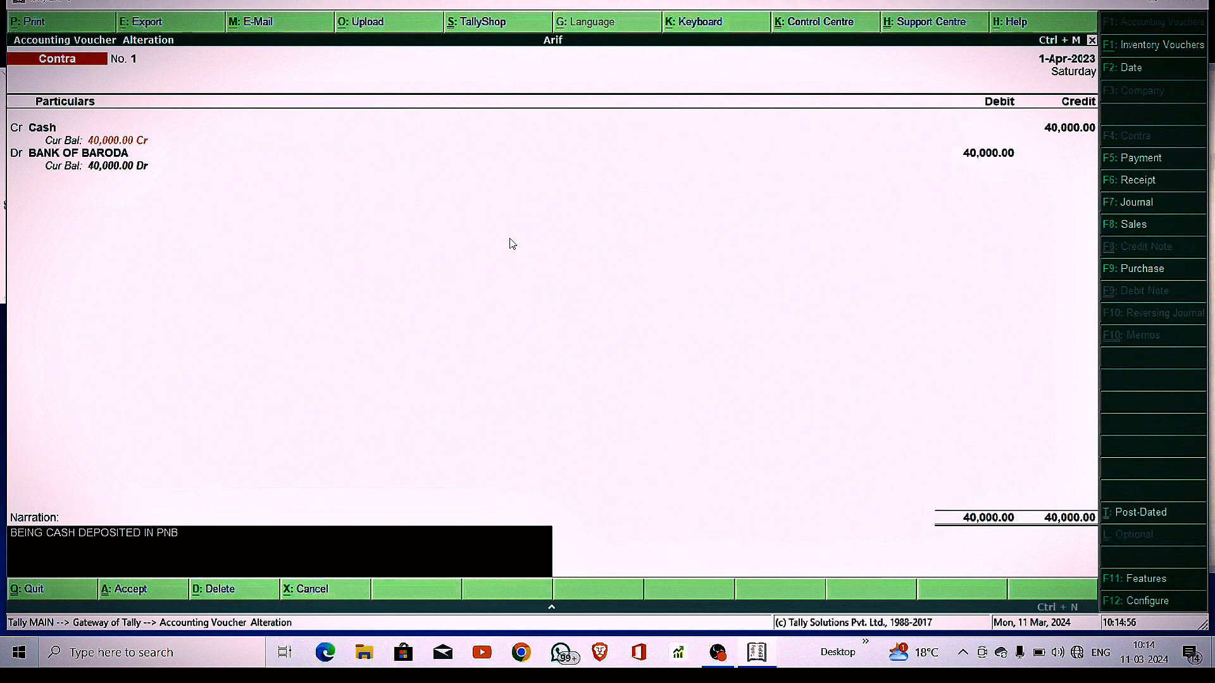
pyautogui.press('BackSpace')
pyautogui.press('BackSpace')
pyautogui.press('BackSpace')
pyautogui.write('BOB')
pyautogui.press('Return')
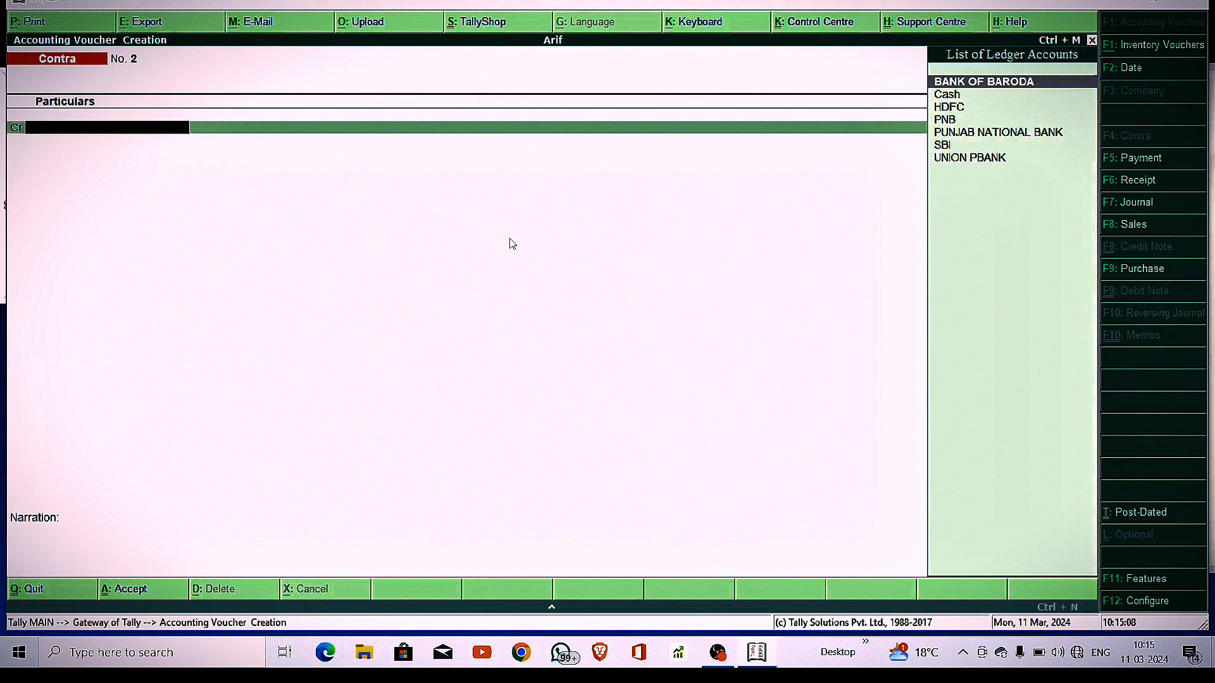
pyautogui.press('Escape')
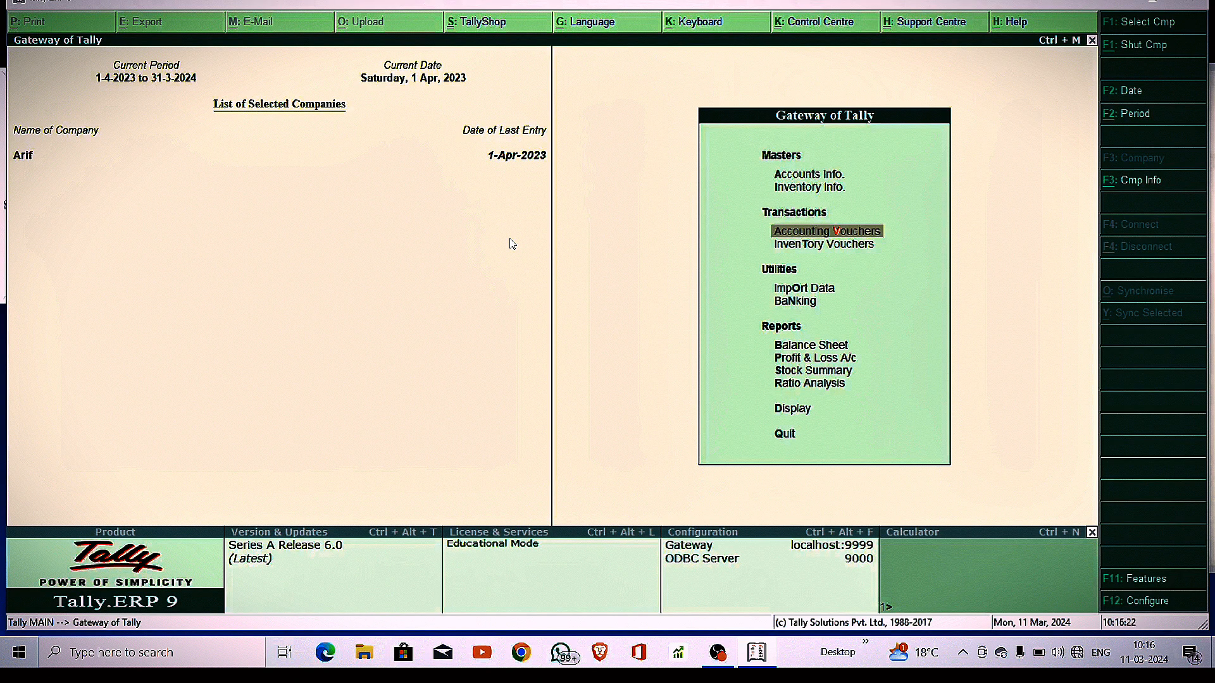
# Start a new ledger named TITAN INDUSTRY (SUNDRY CREDITOR) THE GIVER
pyautogui.press('Up')
pyautogui.press('Up')
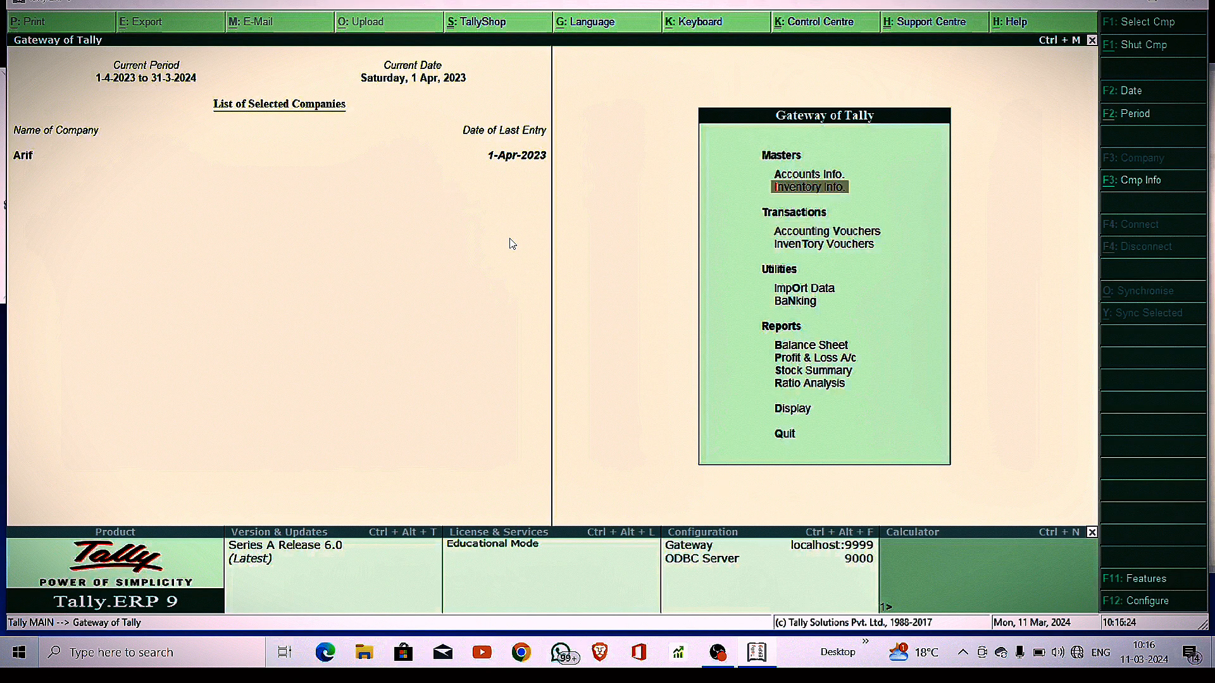
pyautogui.press('Return')
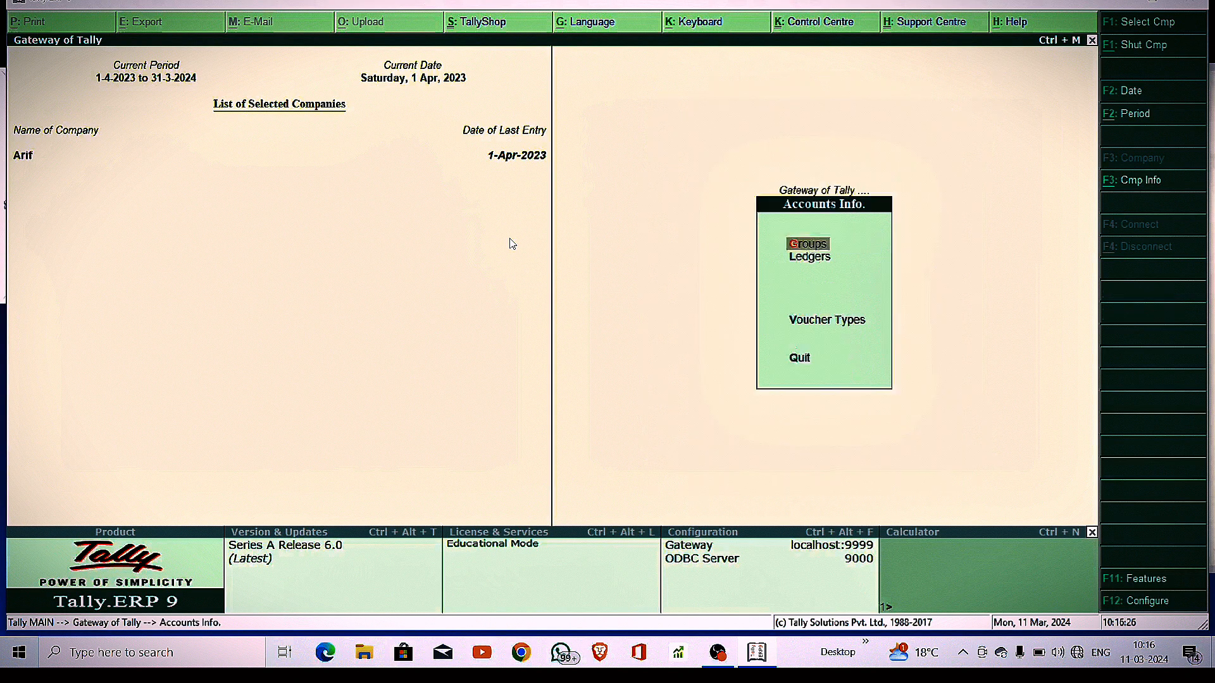
pyautogui.press('Down')
pyautogui.press('Return')
pyautogui.press('Return')
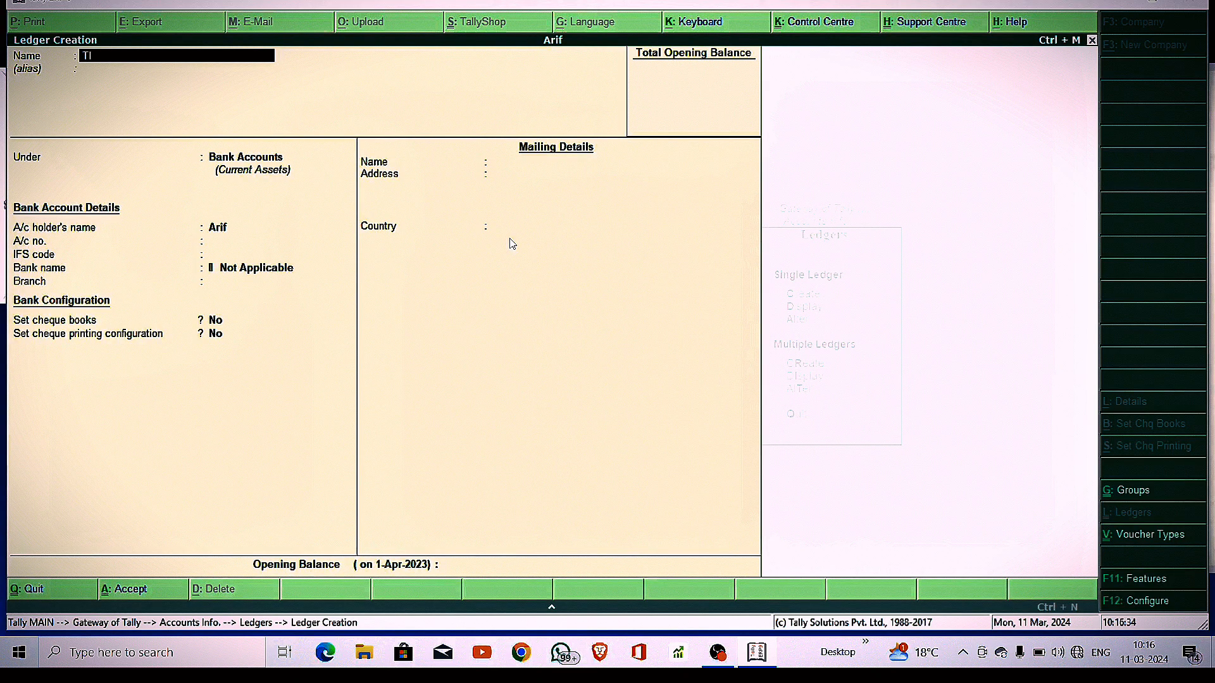
pyautogui.write('ITAN INDUSTRY')
pyautogui.write('(SUNDRY CREDT')
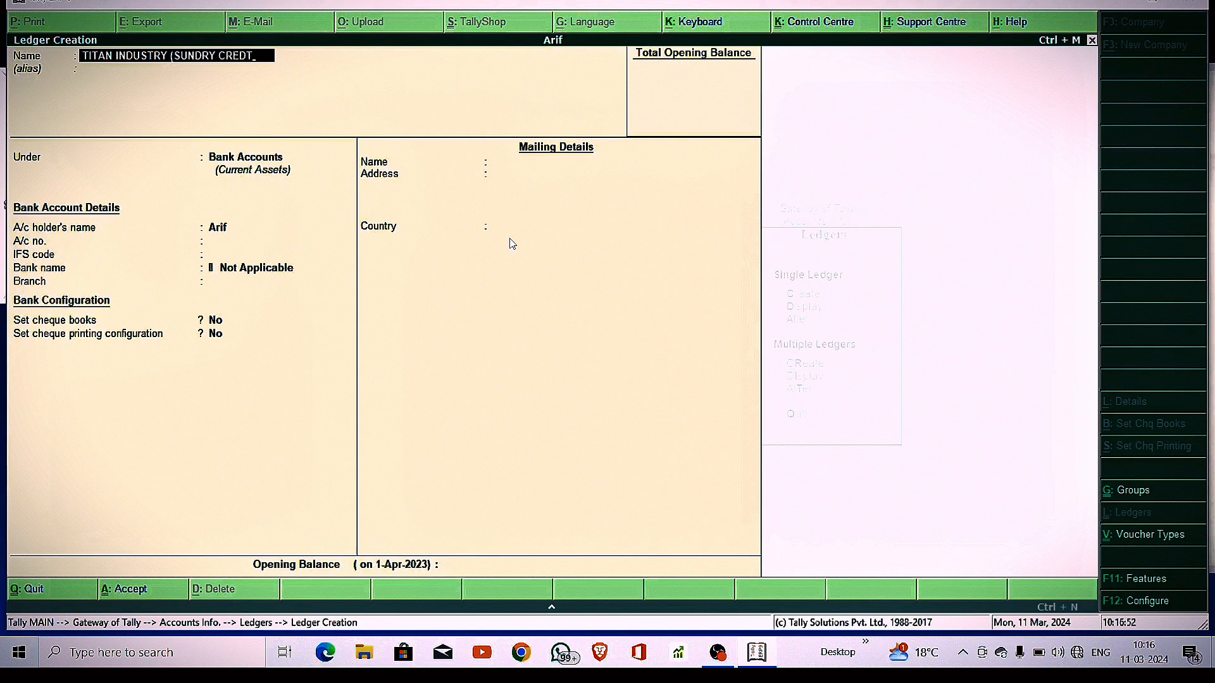
pyautogui.press('BackSpace')
pyautogui.write('ITOR)')
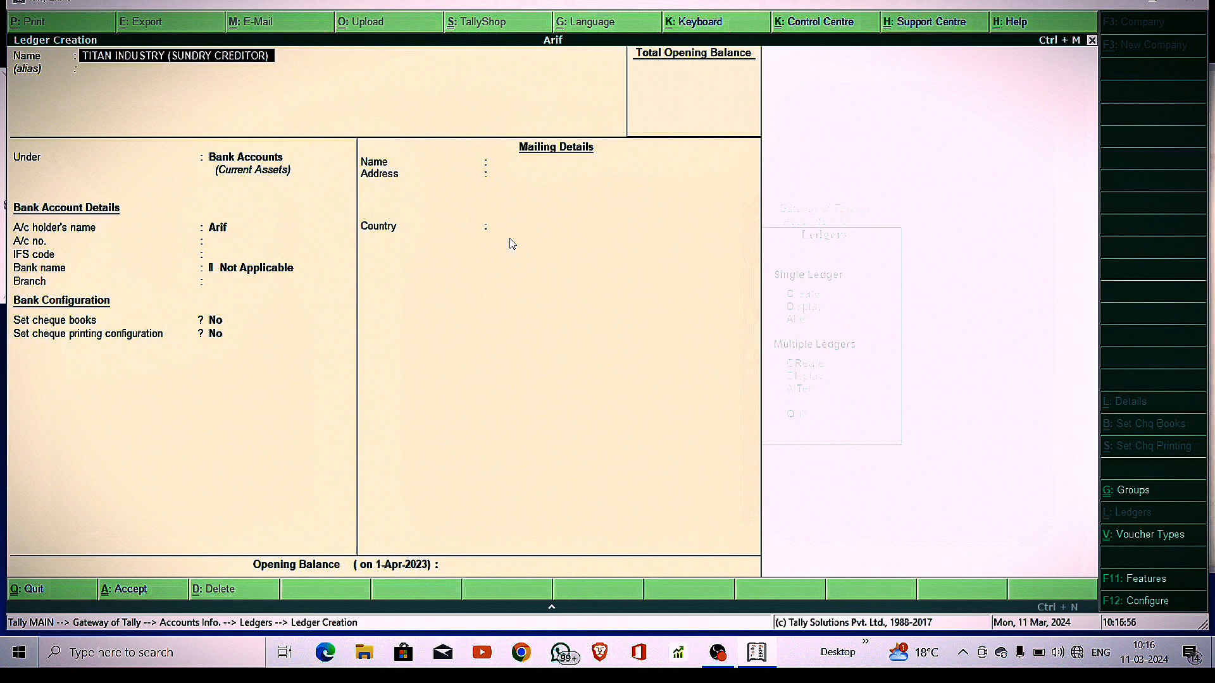
pyautogui.write(' THE GIVER')
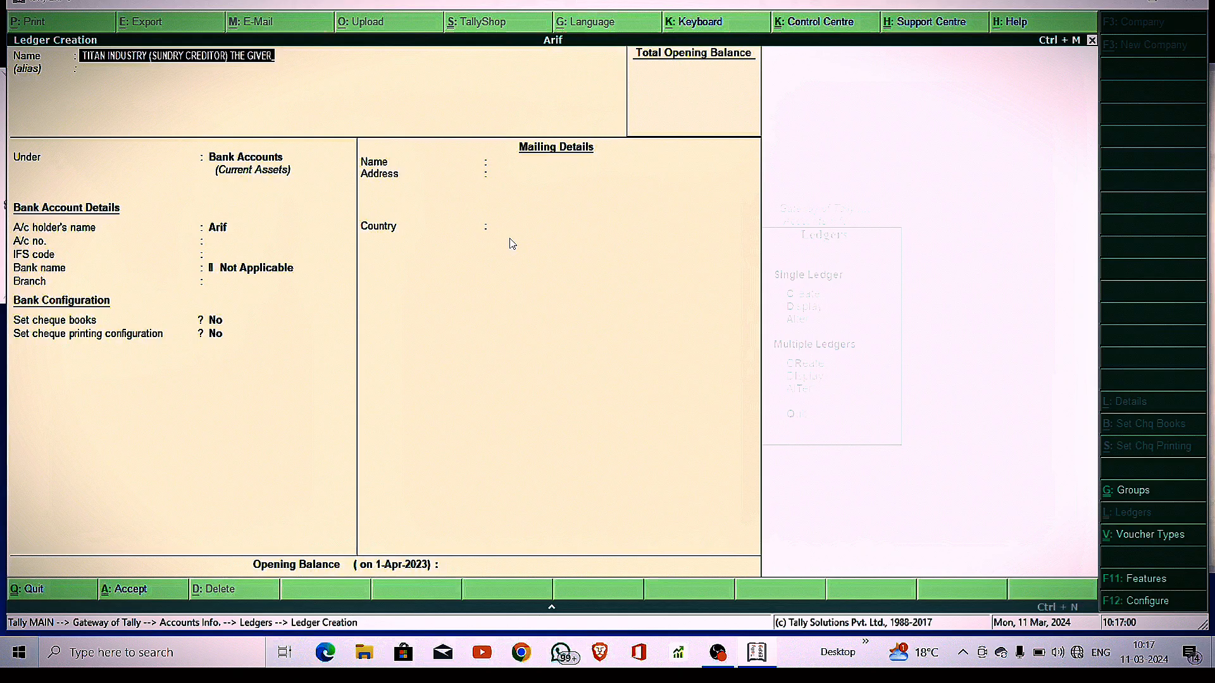
pyautogui.press('Return')
pyautogui.press('Return')
# Place it under Sundry Creditors with bill-by-bill Yes and 30-day credit period, then save
pyautogui.write('S')
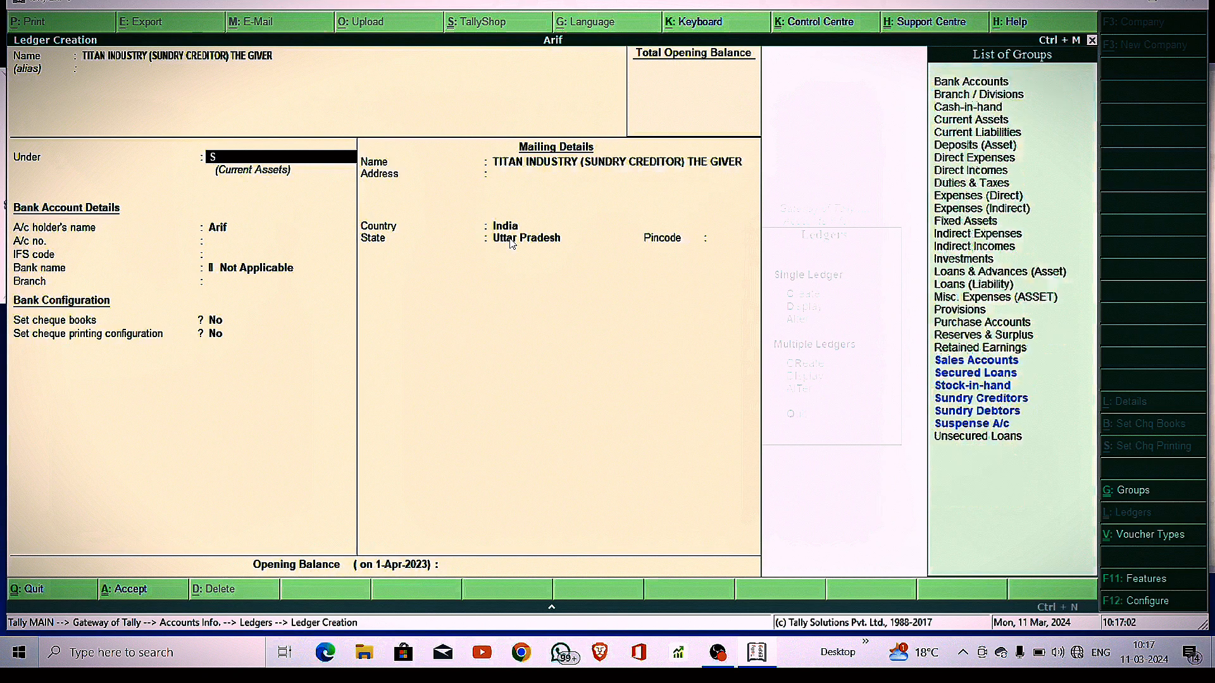
pyautogui.write('UND')
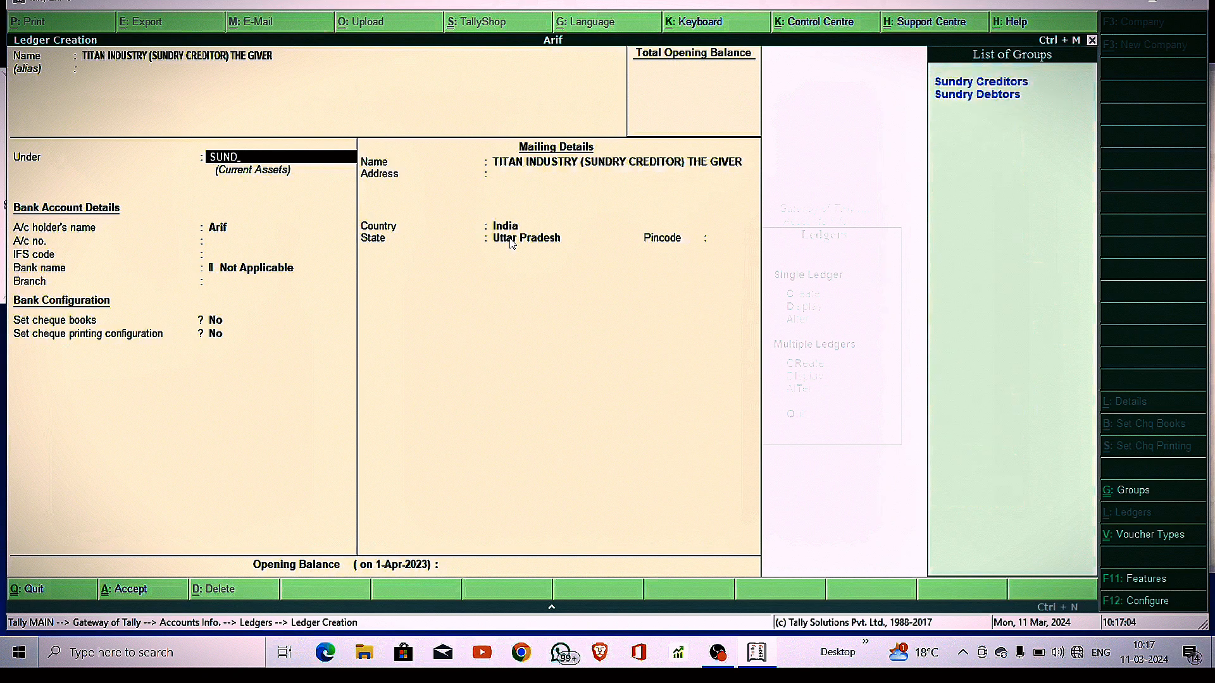
pyautogui.press('Return')
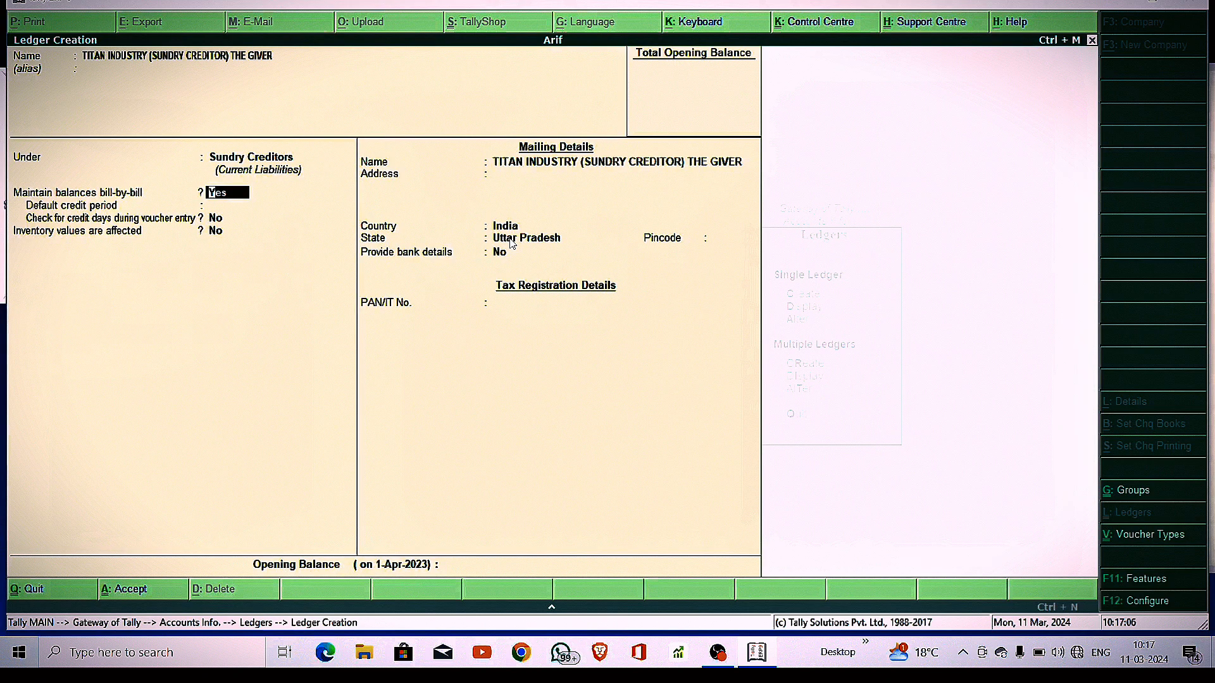
pyautogui.press('n')
pyautogui.press('Return')
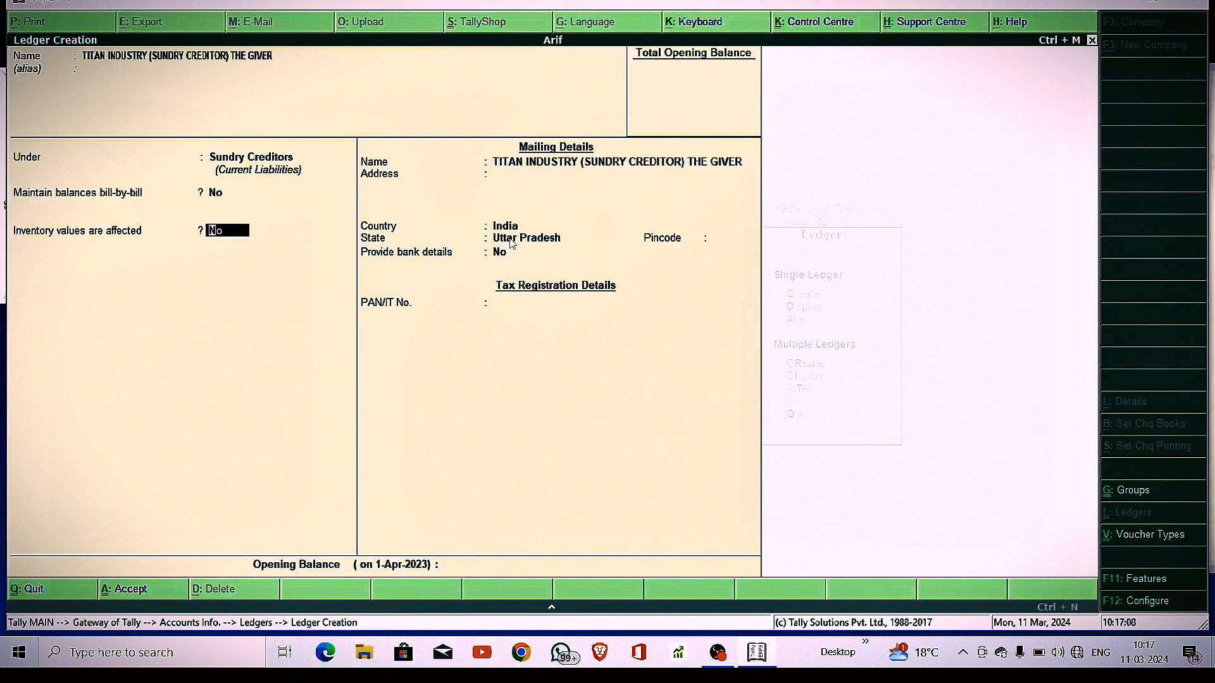
pyautogui.press('BackSpace')
pyautogui.write('y')
pyautogui.press('Return')
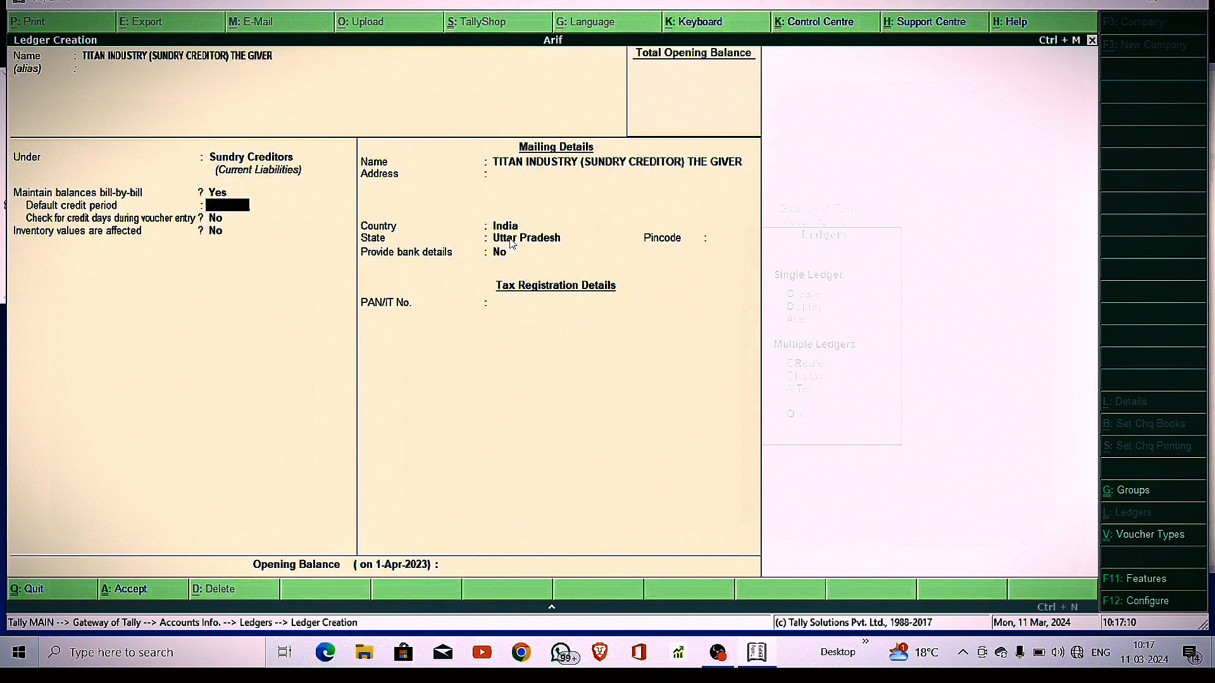
pyautogui.write('30')
pyautogui.press('Return')
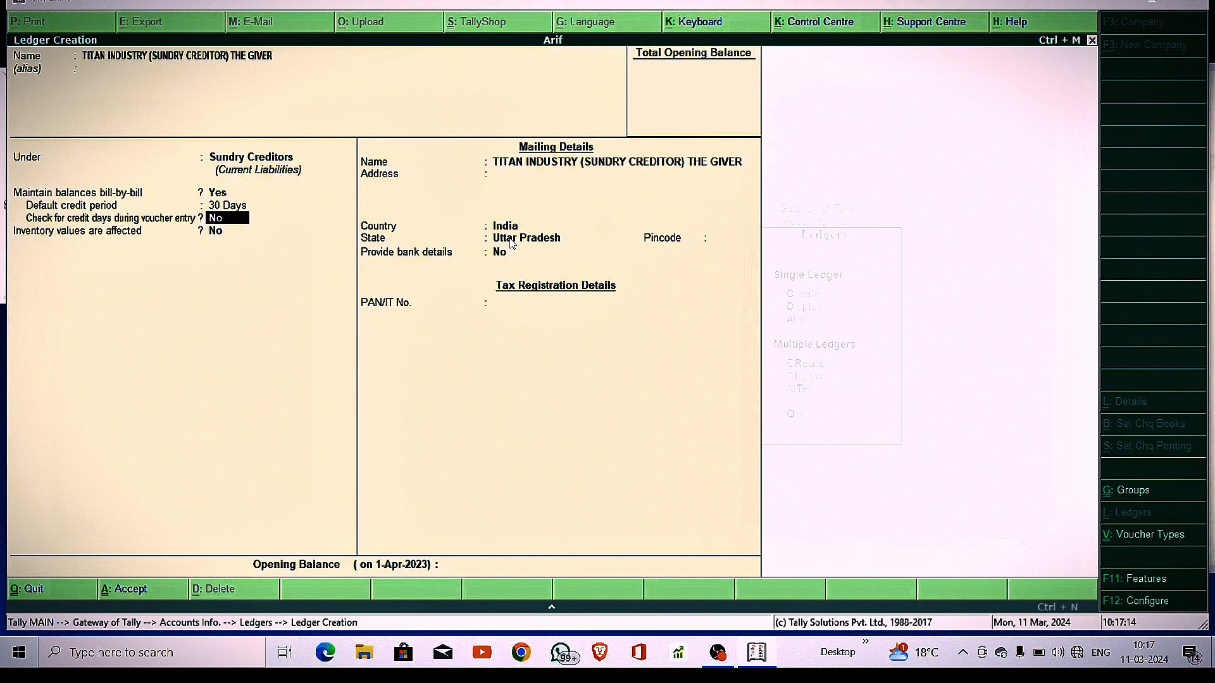
pyautogui.write('y')
pyautogui.press('Return')
pyautogui.hotkey('ctrl', 'a')
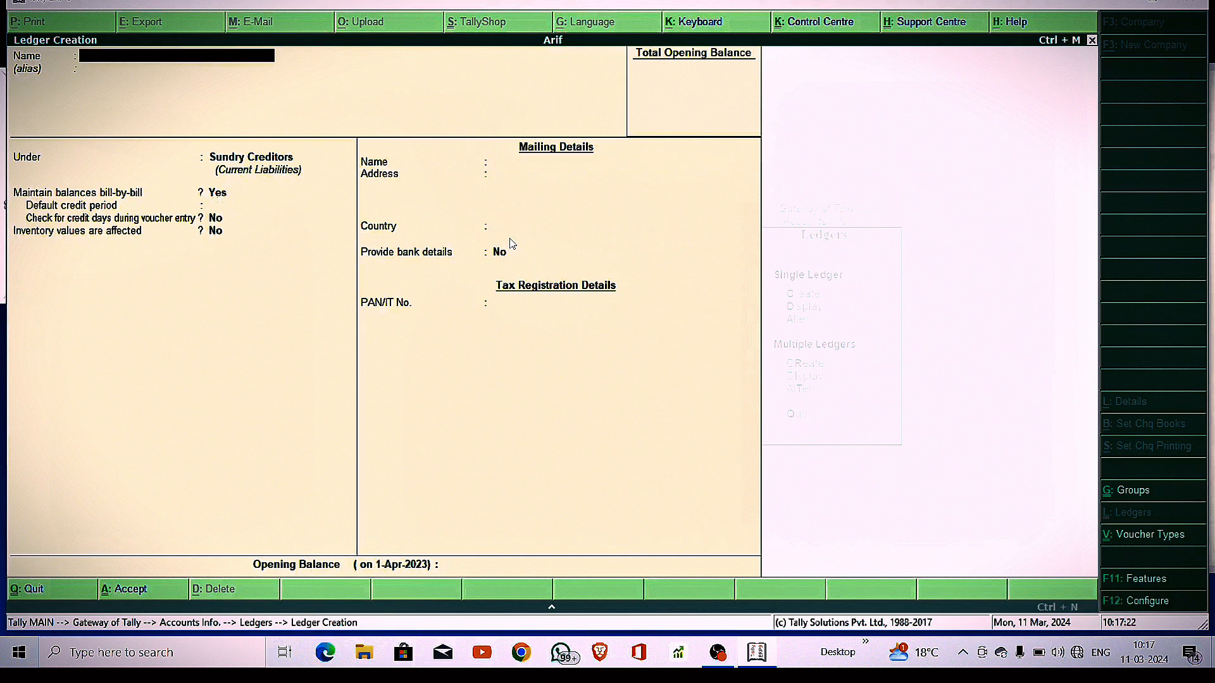
# Save a PURCHASE ledger under Purchase Accounts, then leave ledger creation
pyautogui.write('PURCHASE')
pyautogui.press('Return')
pyautogui.write('PU')
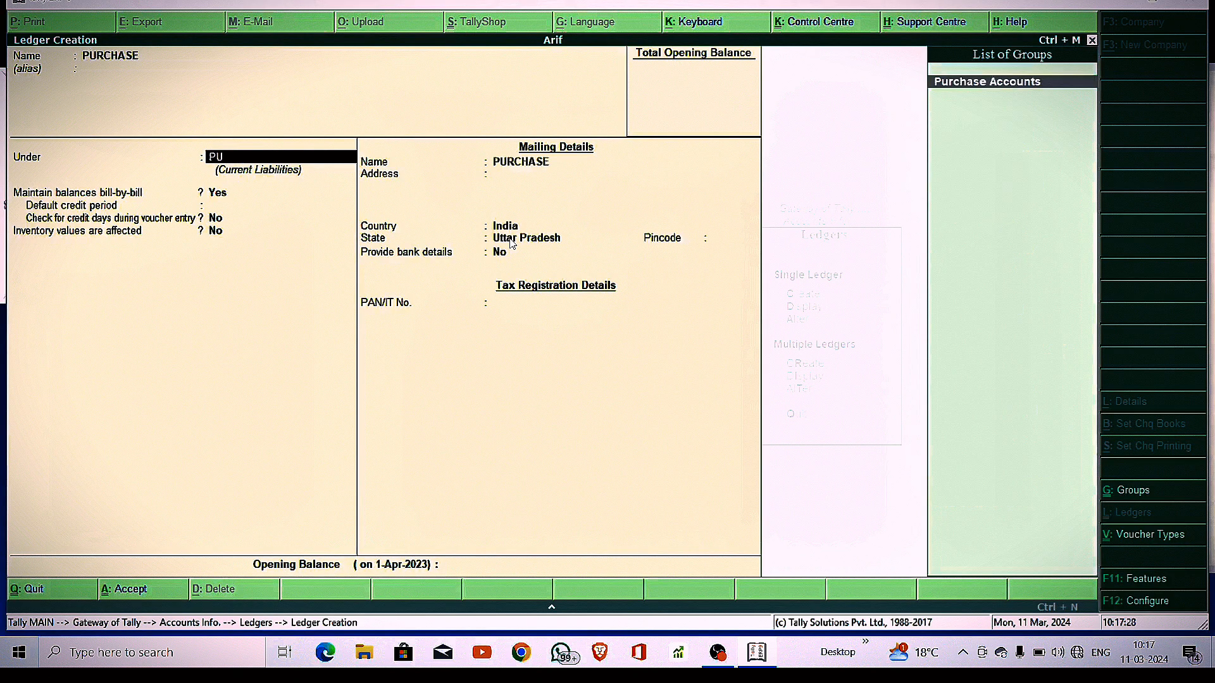
pyautogui.press('Return')
pyautogui.press('Return')
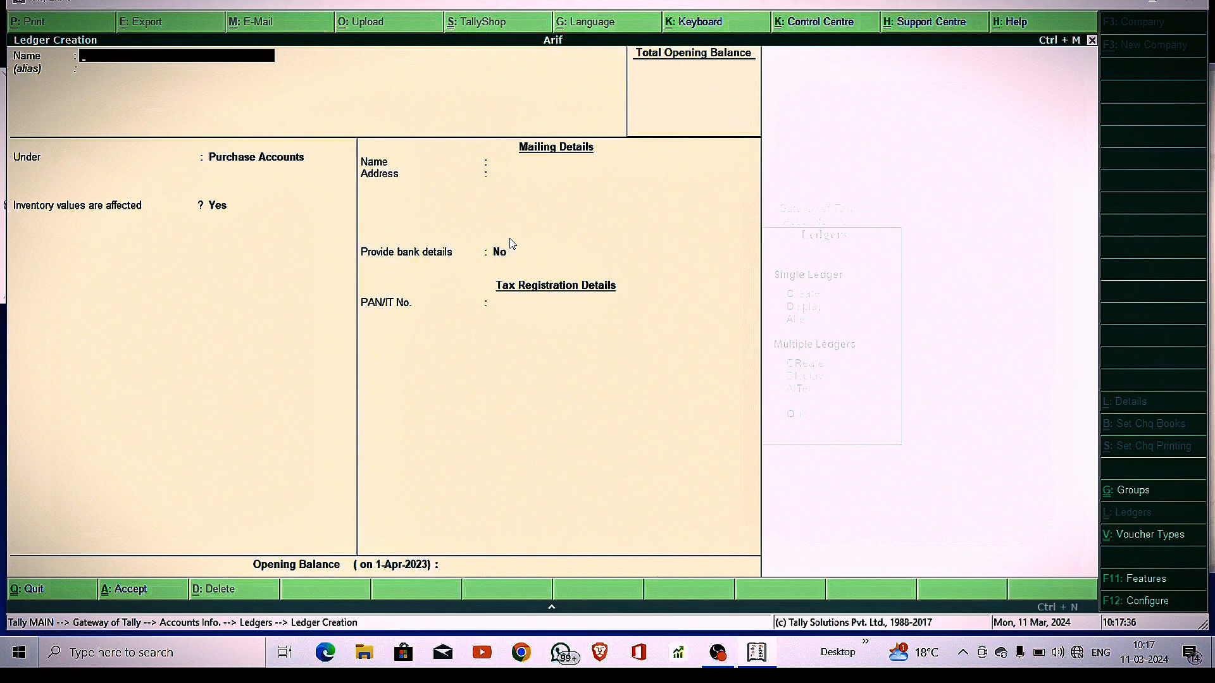
pyautogui.press('Escape')
pyautogui.press('Escape')
pyautogui.press('Escape')
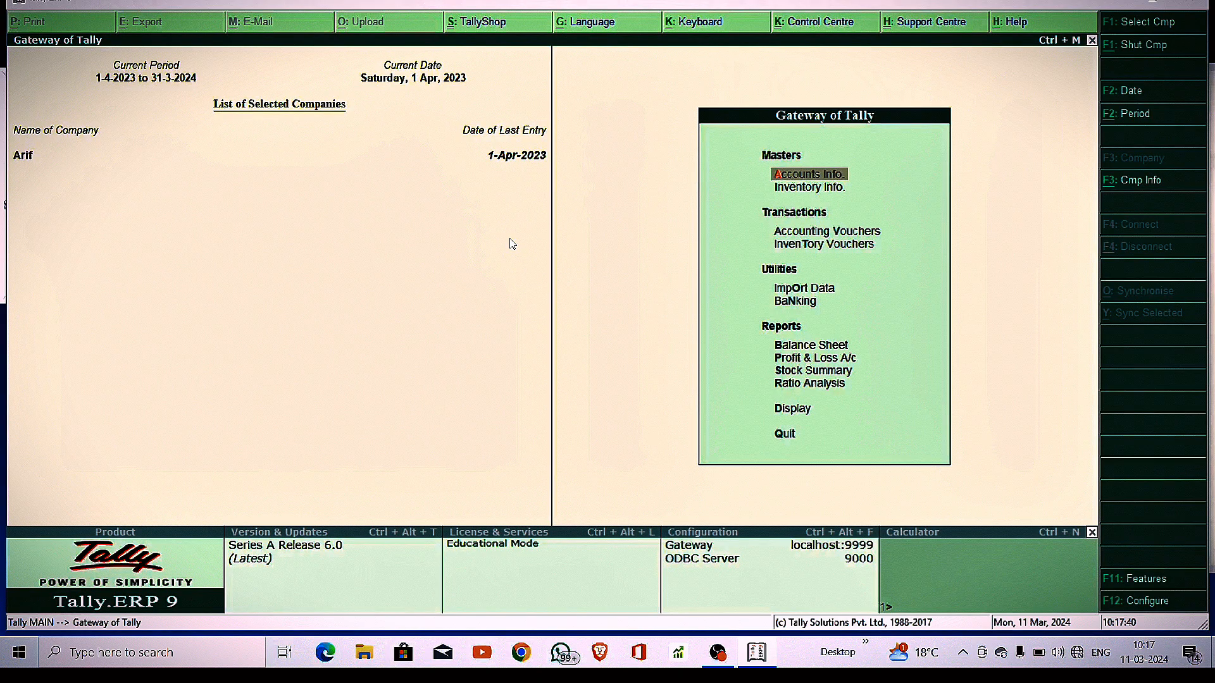
# Set Maintain stock categories to Yes in Inventory Features, save, and return to Gateway
pyautogui.click(1145, 584)
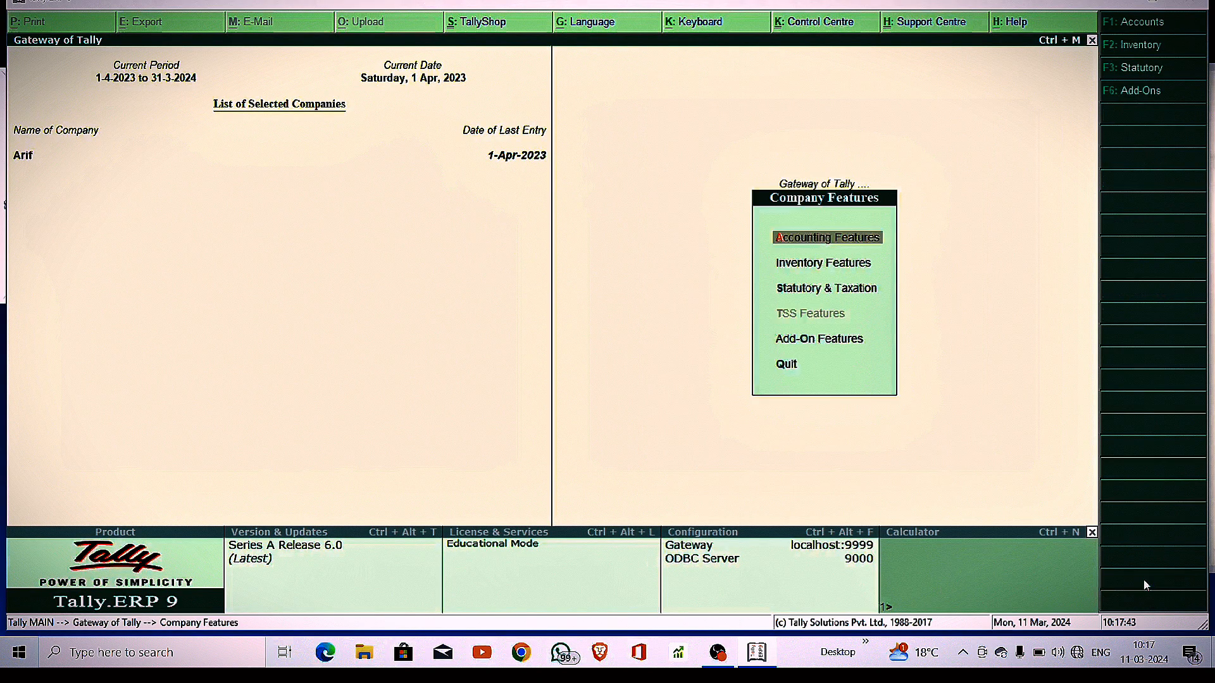
pyautogui.click(807, 267)
pyautogui.click(806, 267)
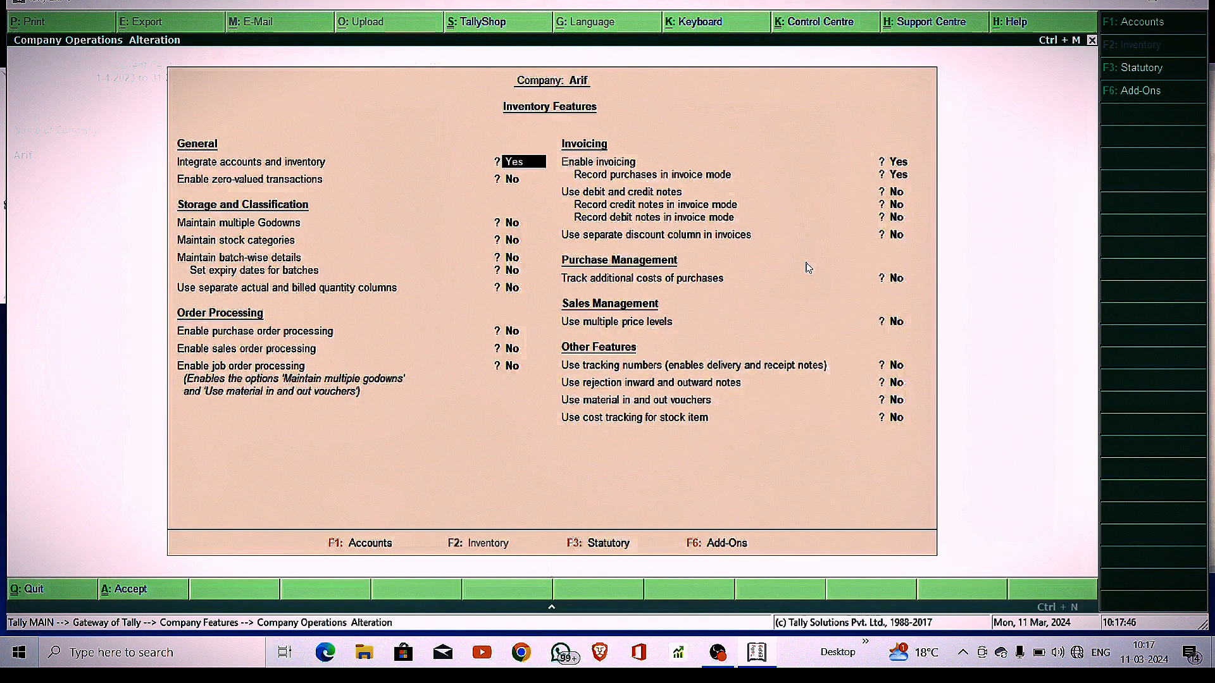
pyautogui.press('Return')
pyautogui.press('Return')
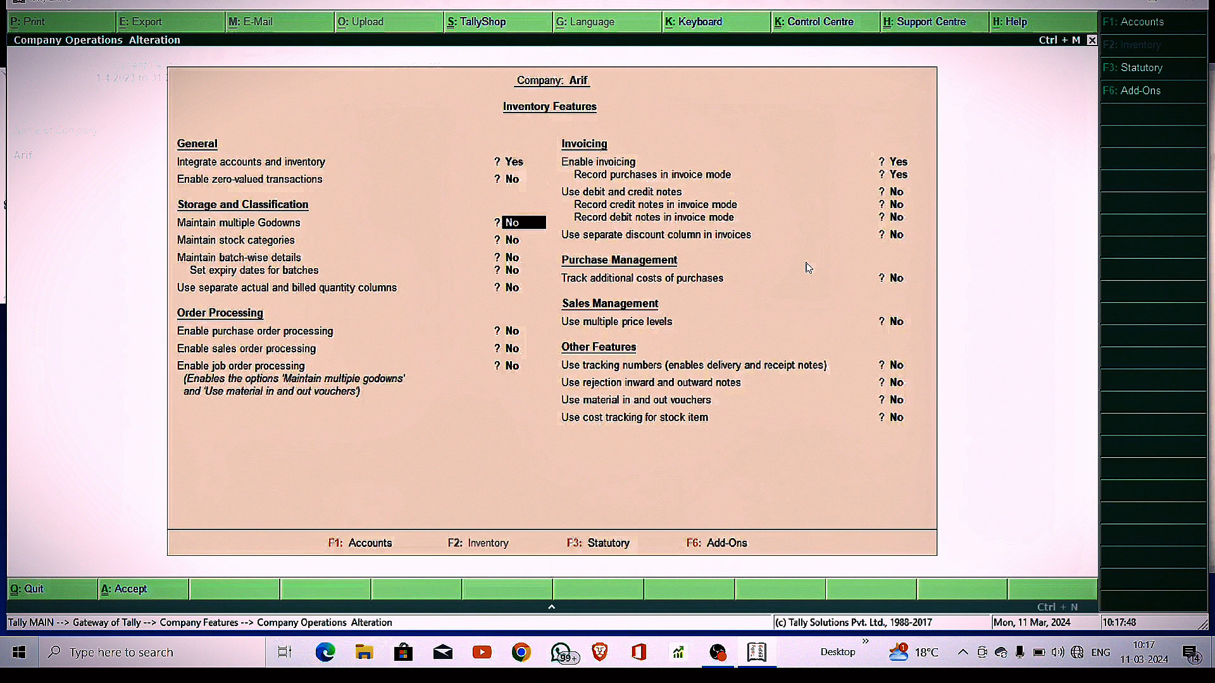
pyautogui.press('Return')
pyautogui.write('Y')
pyautogui.press('Return')
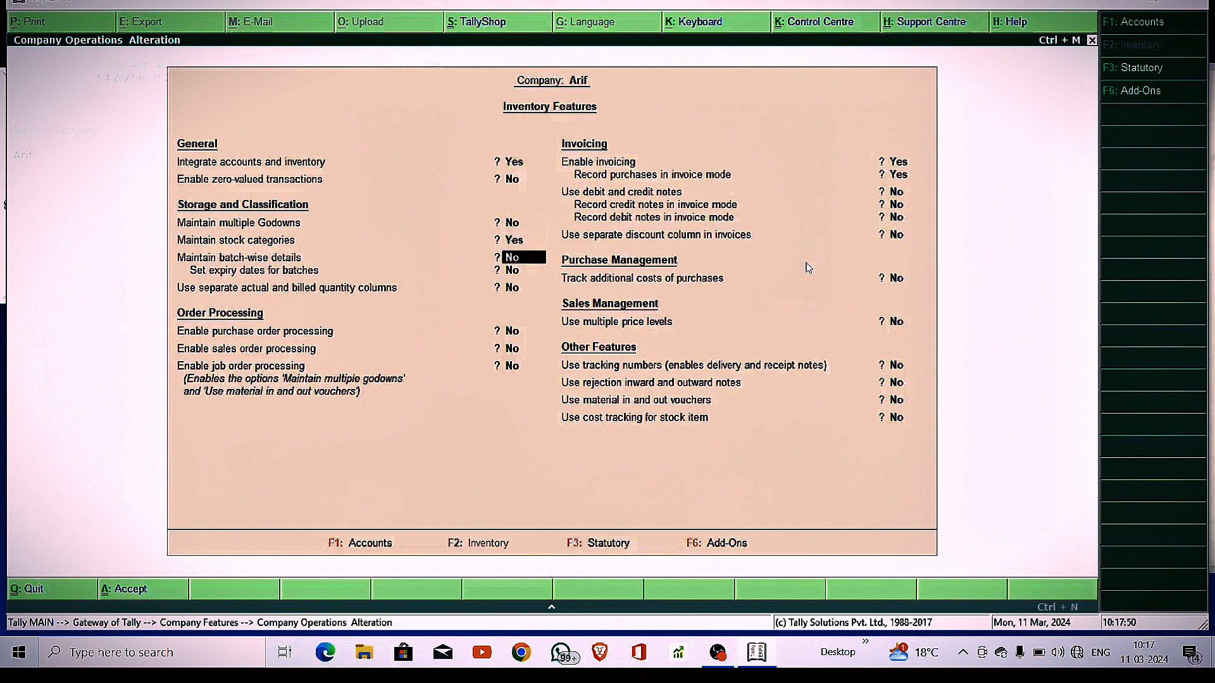
pyautogui.press('Return')
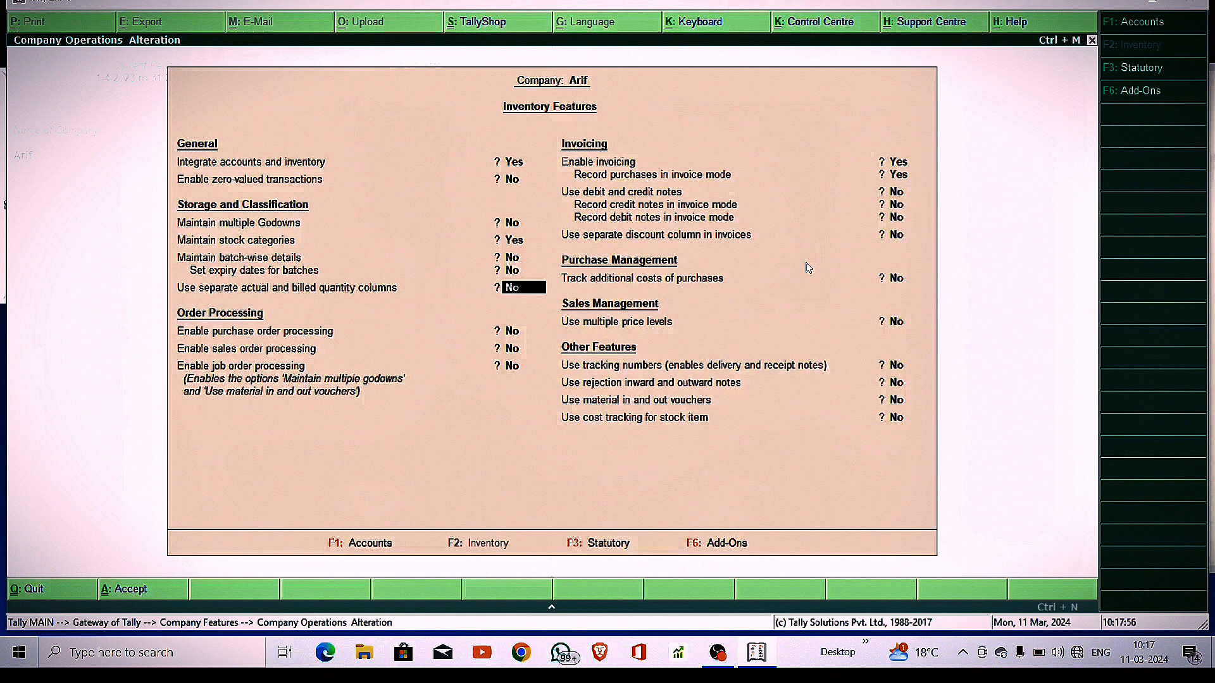
pyautogui.press('Return')
pyautogui.press('Return')
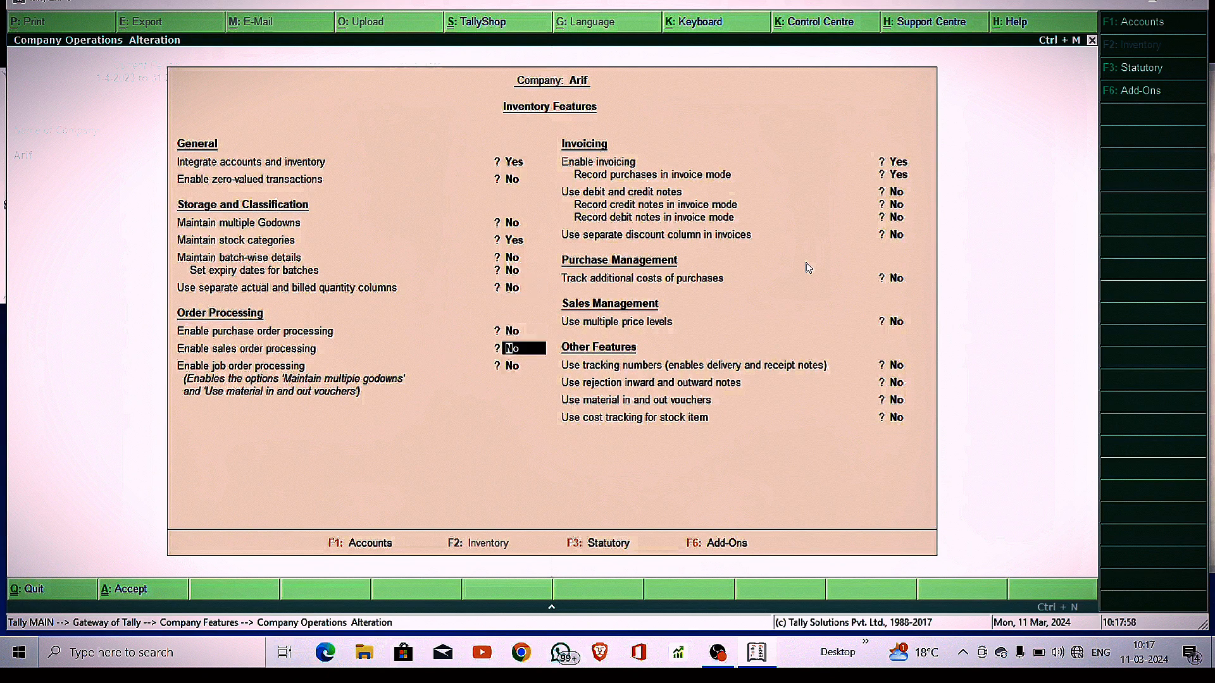
pyautogui.hotkey('ctrl', 'a')
pyautogui.press('Escape')
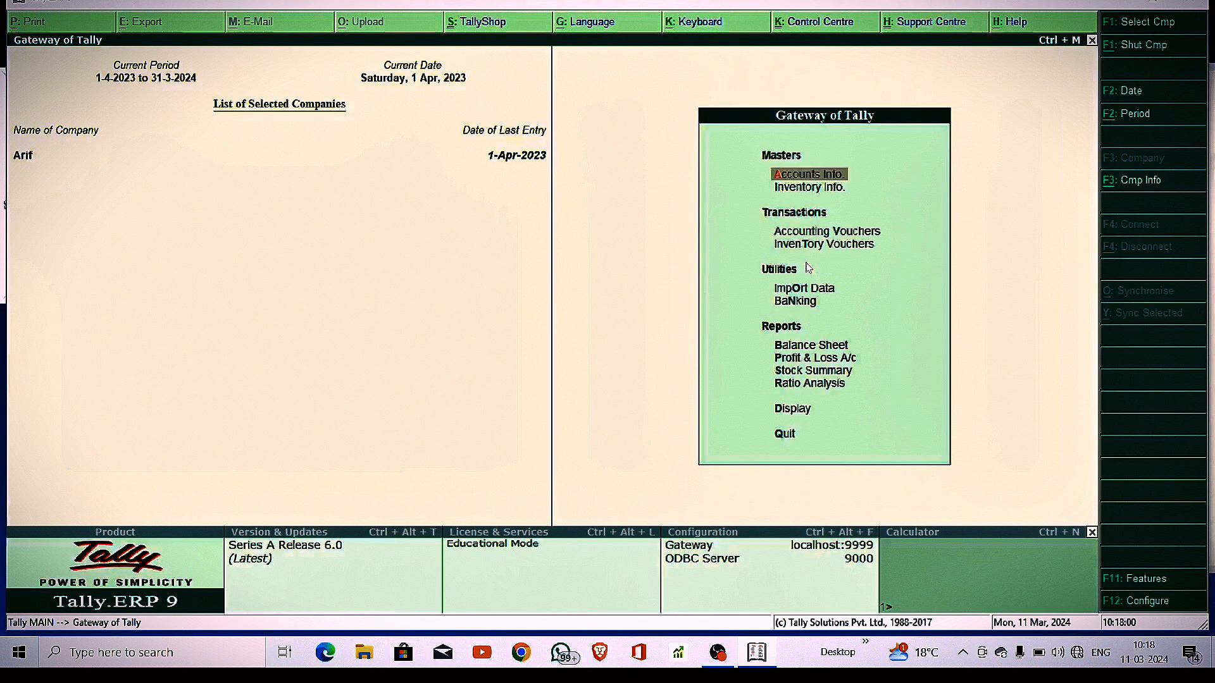
# Create the stock category TITAN under Primary
pyautogui.press('Down')
pyautogui.press('Down')
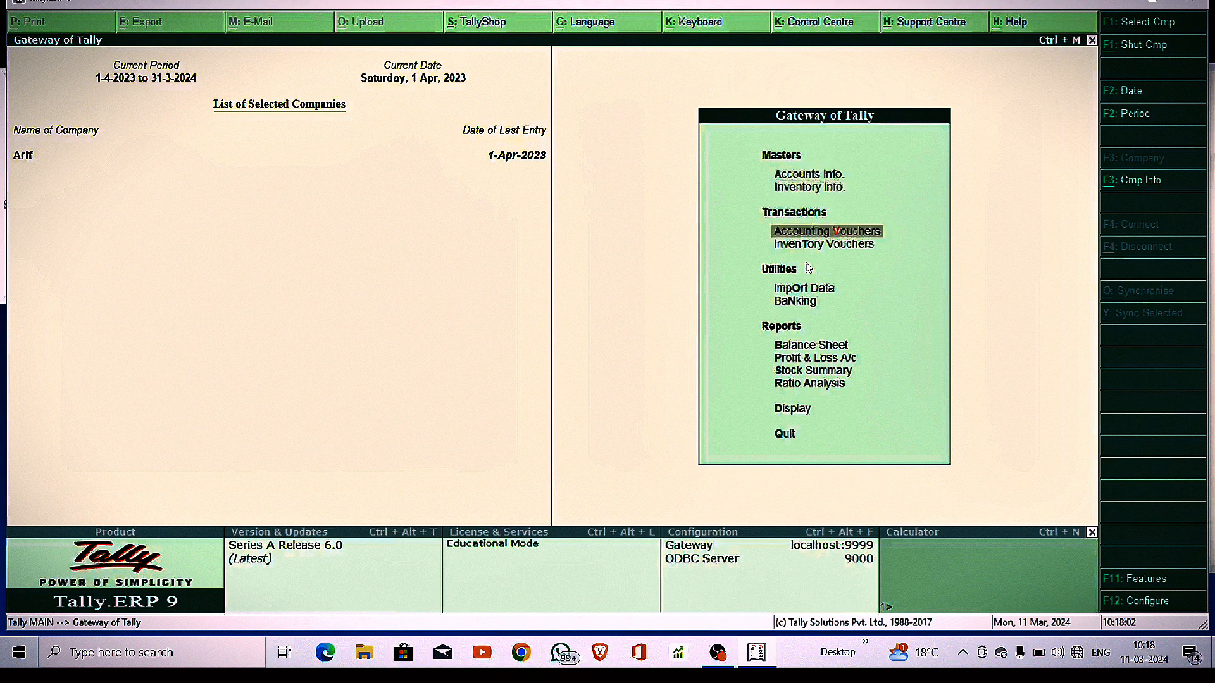
pyautogui.press('Up')
pyautogui.press('Return')
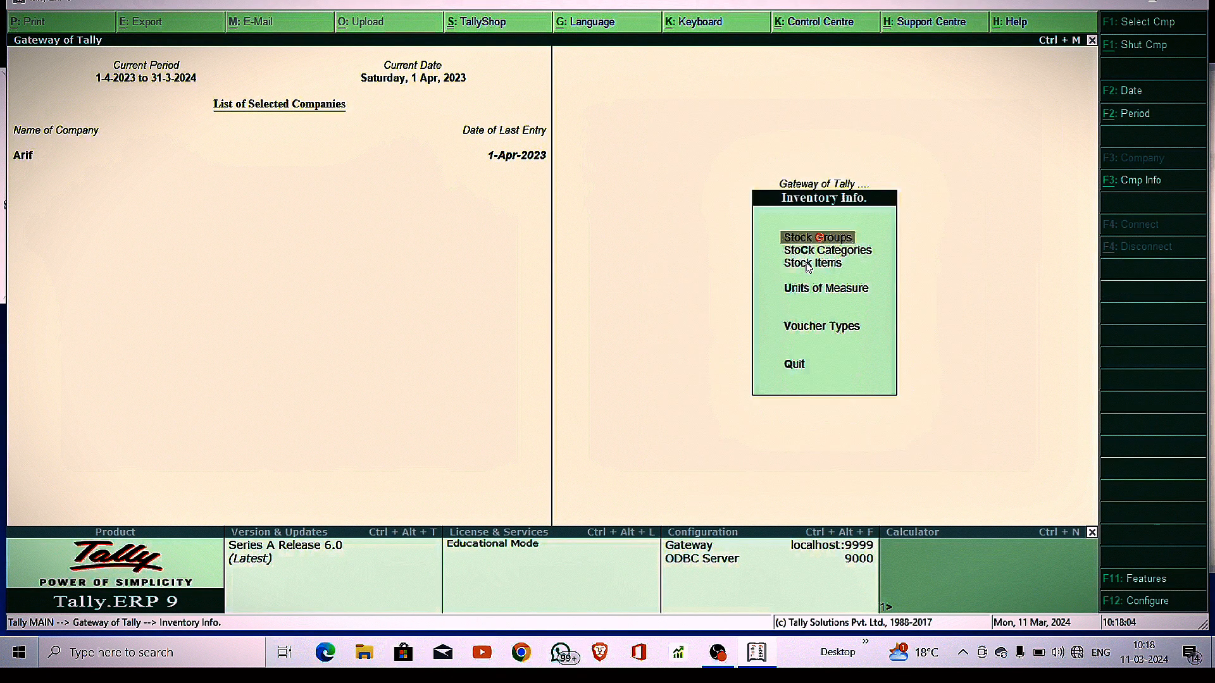
pyautogui.press('Down')
pyautogui.press('Down')
pyautogui.press('Up')
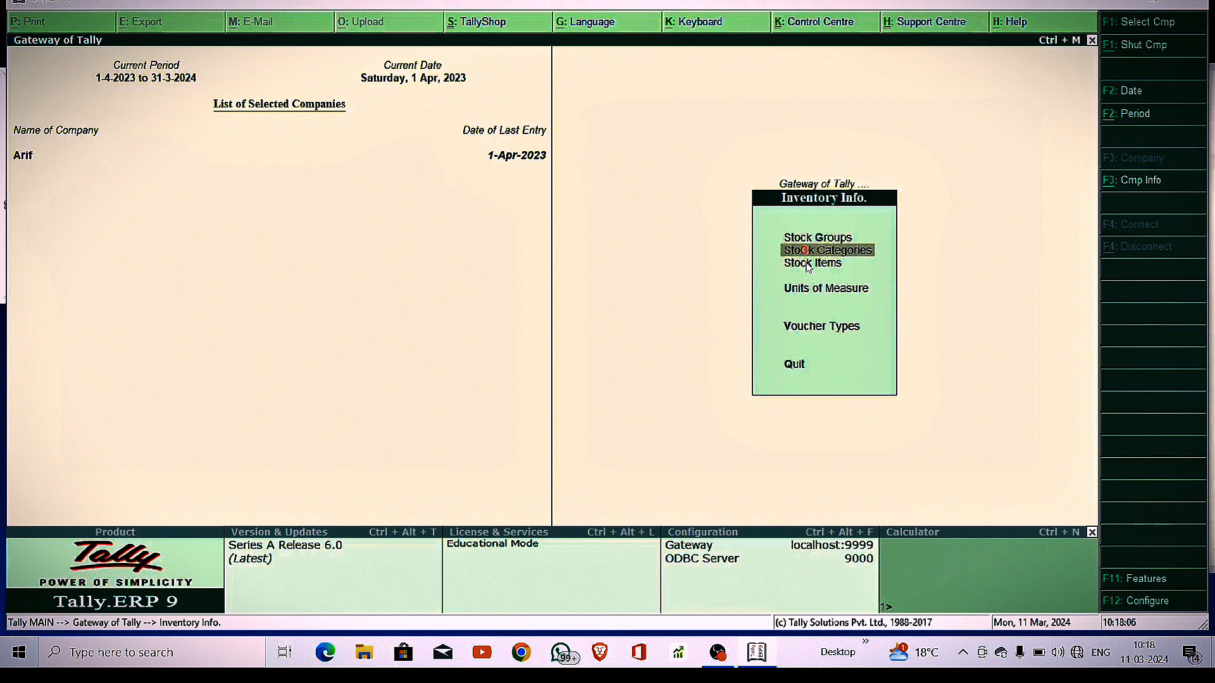
pyautogui.press('Return')
pyautogui.press('Return')
pyautogui.write('TITAN')
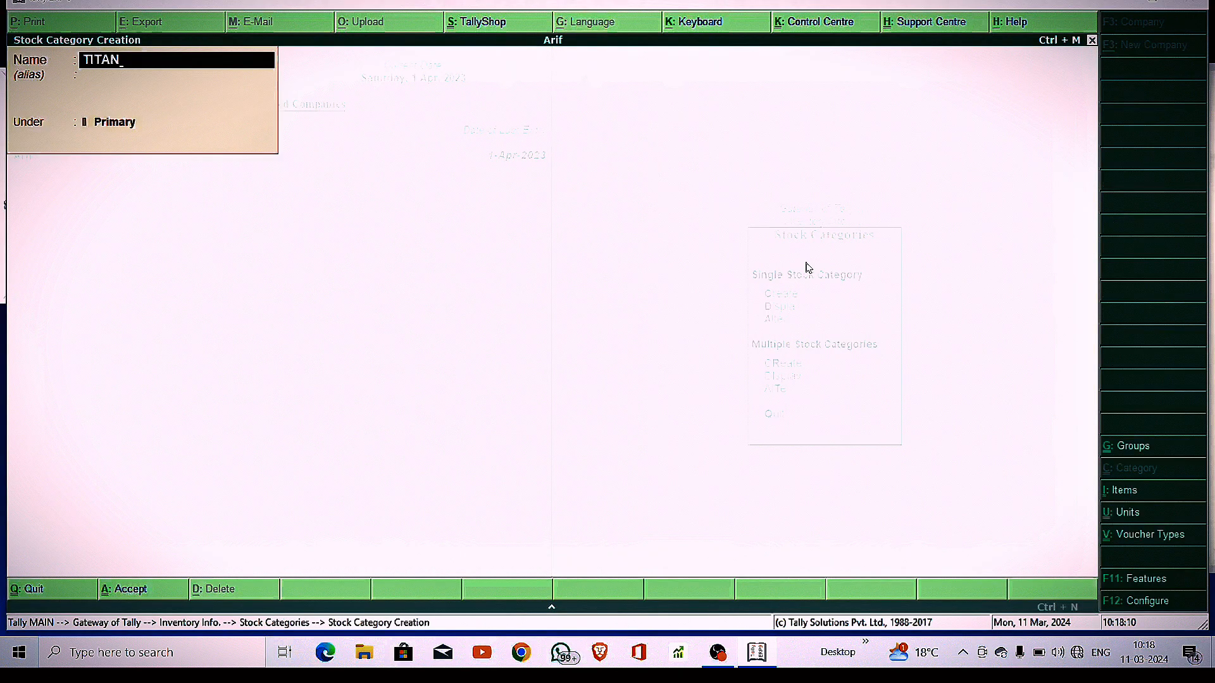
pyautogui.press('Return')
pyautogui.press('Return')
pyautogui.press('Return')
# Leave category creation and go to Stock Groups in the inventory masters menu
pyautogui.press('Escape')
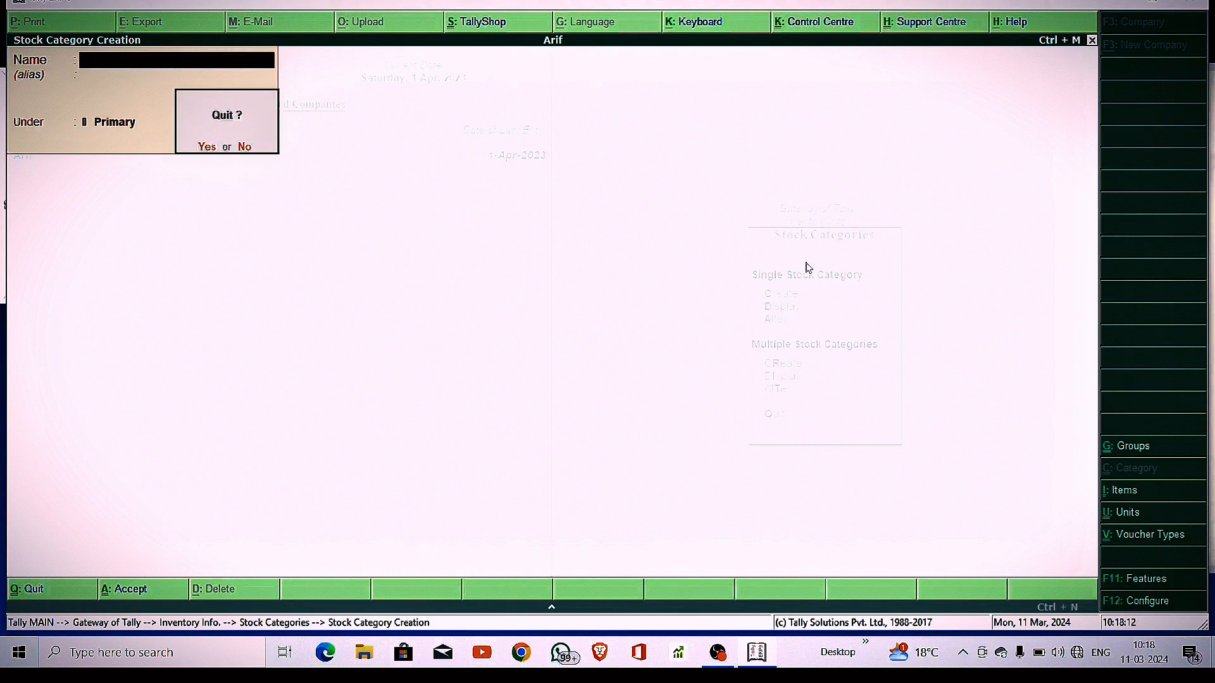
pyautogui.press('y')
pyautogui.press('Escape')
pyautogui.press('Up')
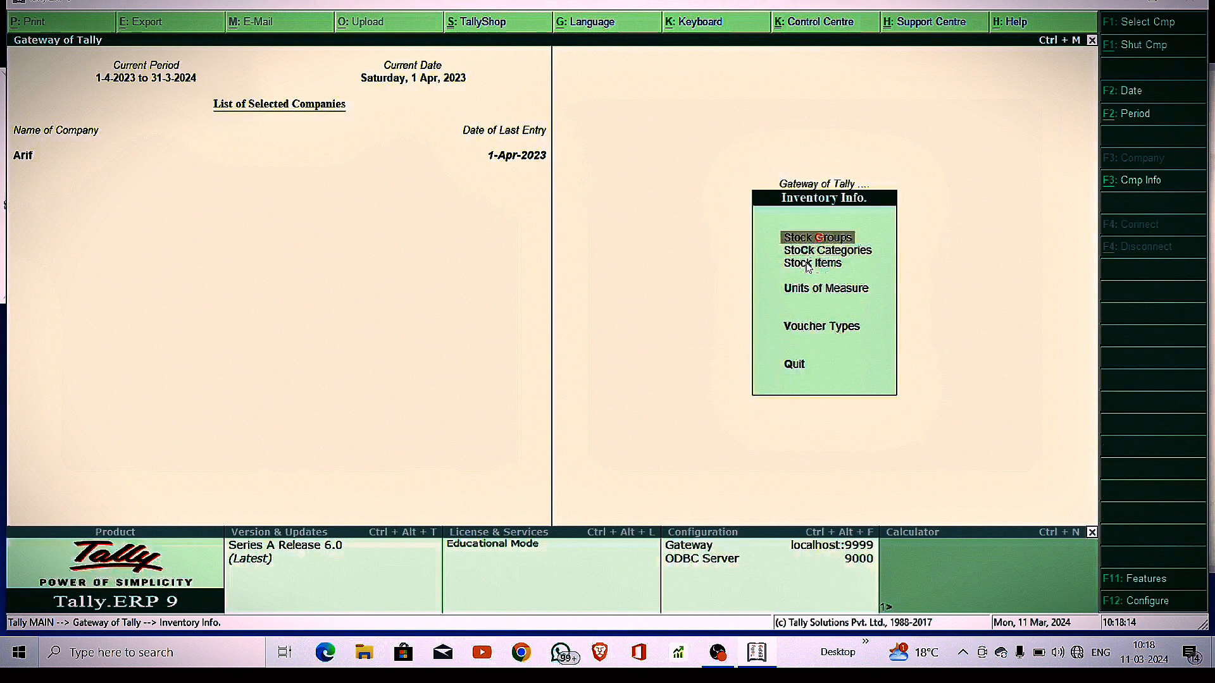
pyautogui.press('Return')
pyautogui.press('Return')
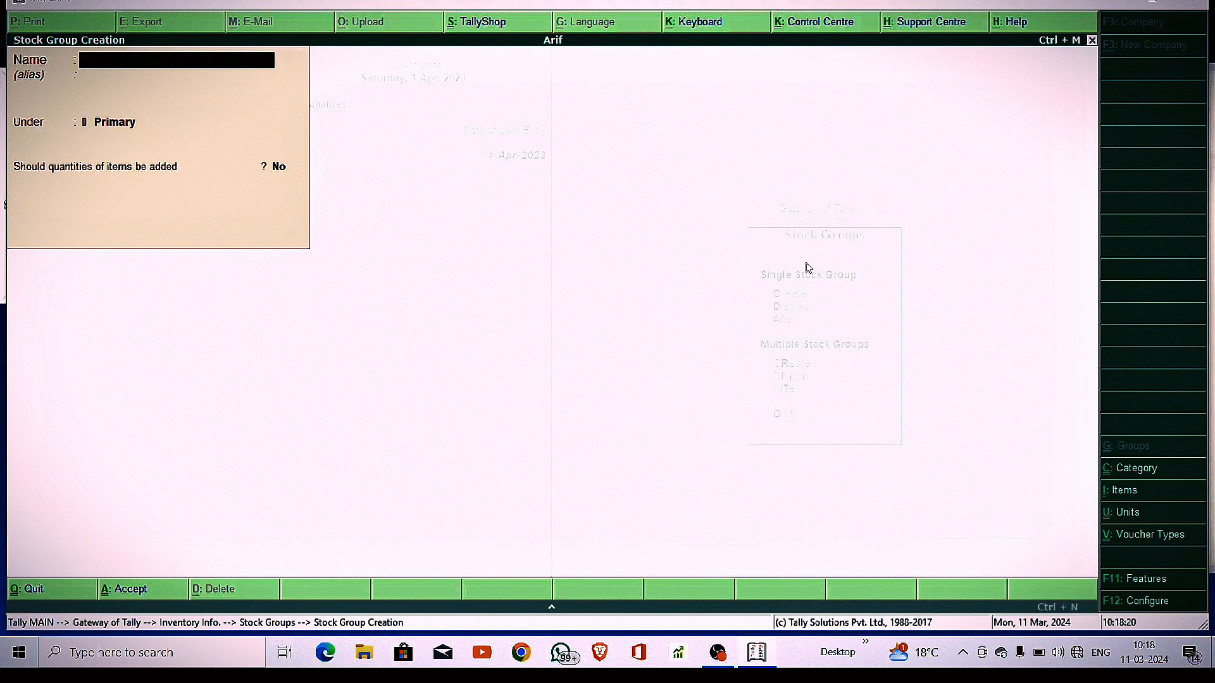
# Create stock group WRIST WATCH under Primary with item quantities added, then go to Stock Items
pyautogui.write('WRIST WATCH')
pyautogui.press('Return')
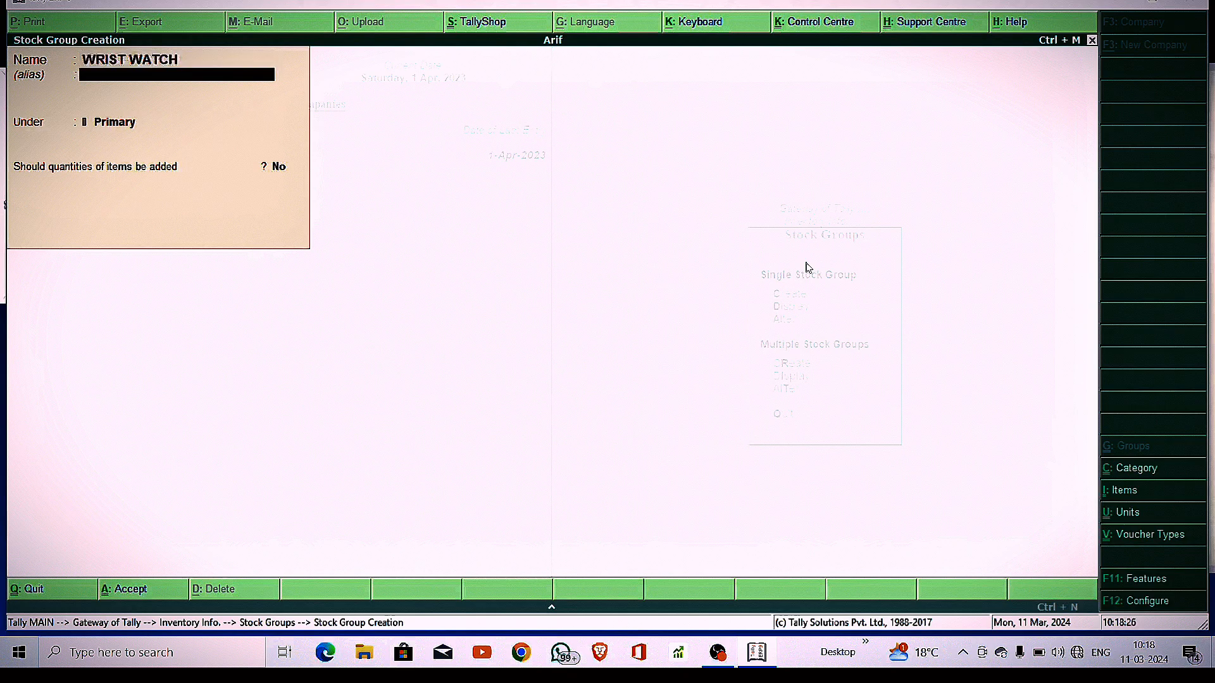
pyautogui.press('Return')
pyautogui.press('Return')
pyautogui.press('y')
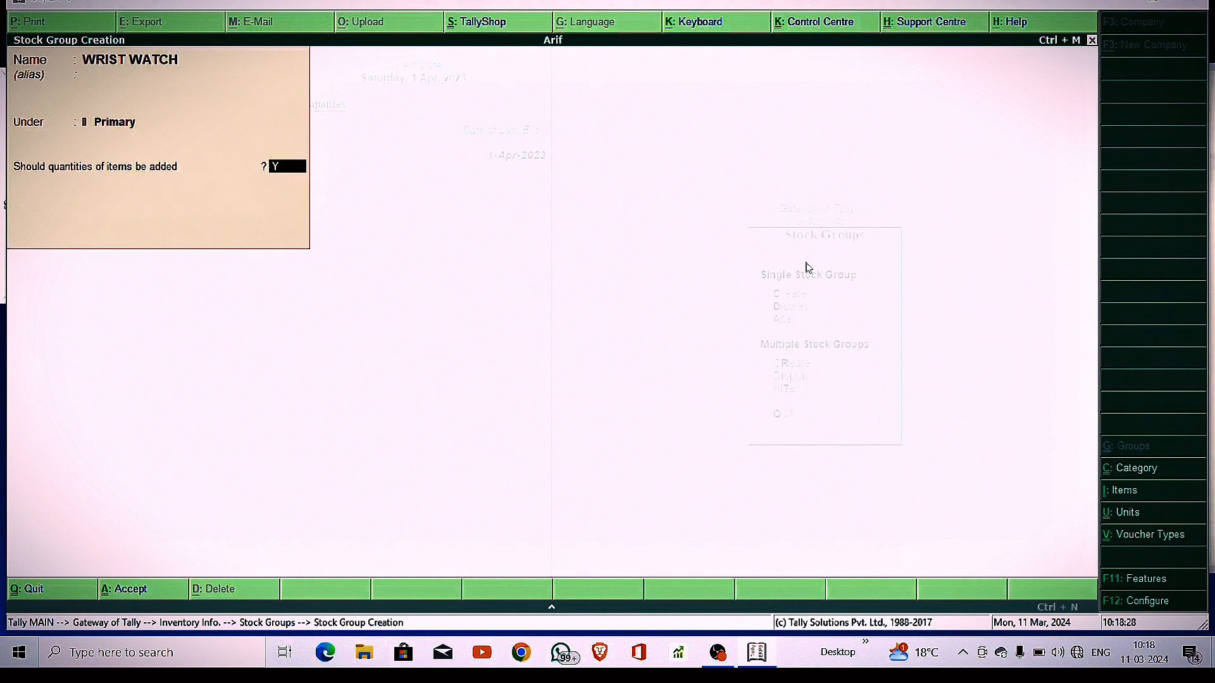
pyautogui.press('Return')
pyautogui.press('y')
pyautogui.press('Escape')
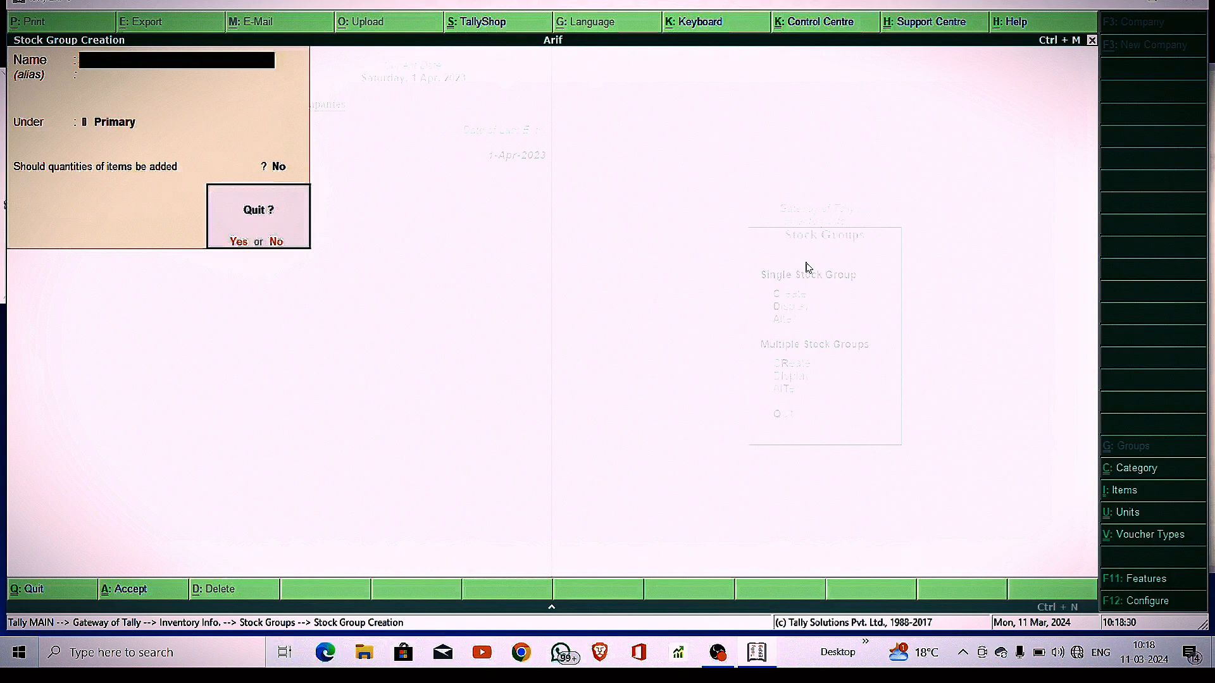
pyautogui.press('y')
pyautogui.press('Escape')
pyautogui.click(808, 262)
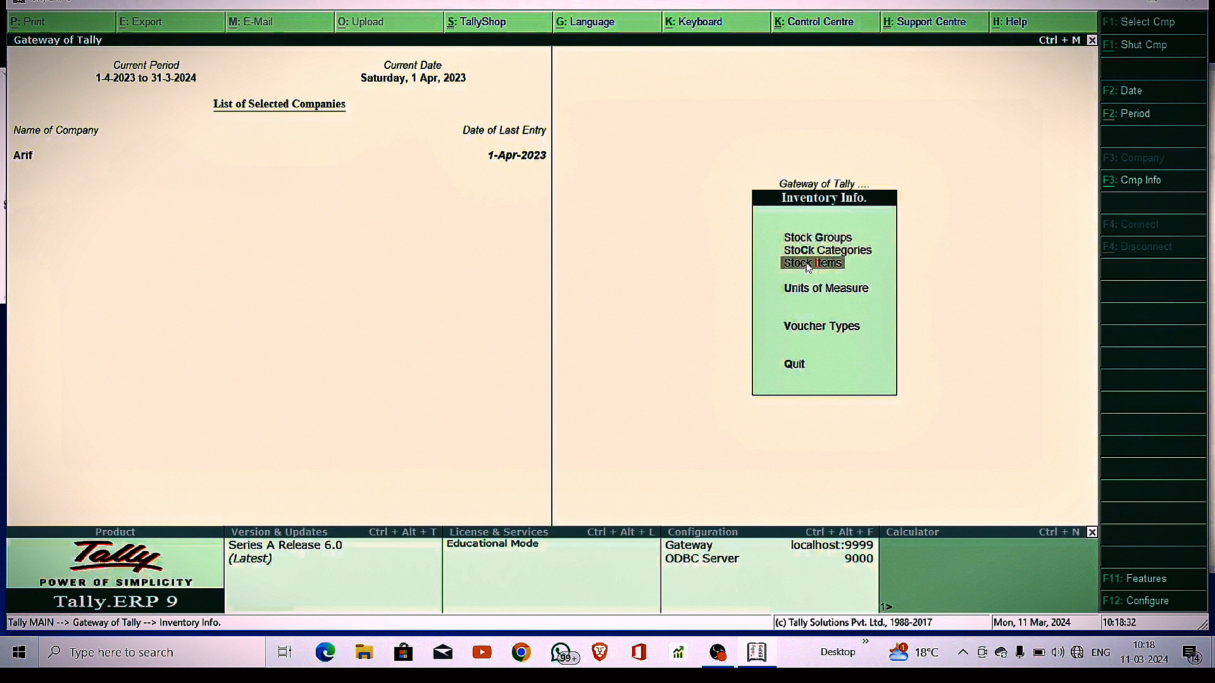
# Start stock item TITAN MENS WRIST DIGITAL WATCH under group WRIST WATCH, category TITAN
pyautogui.press('Return')
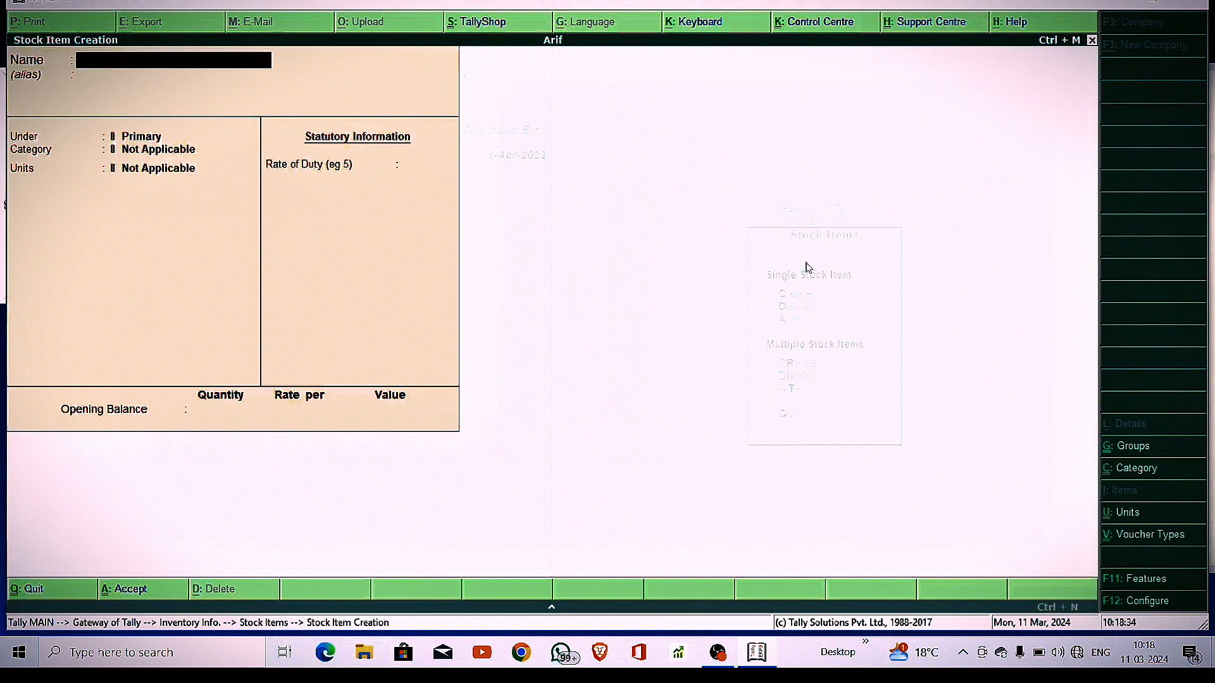
pyautogui.write('TITA')
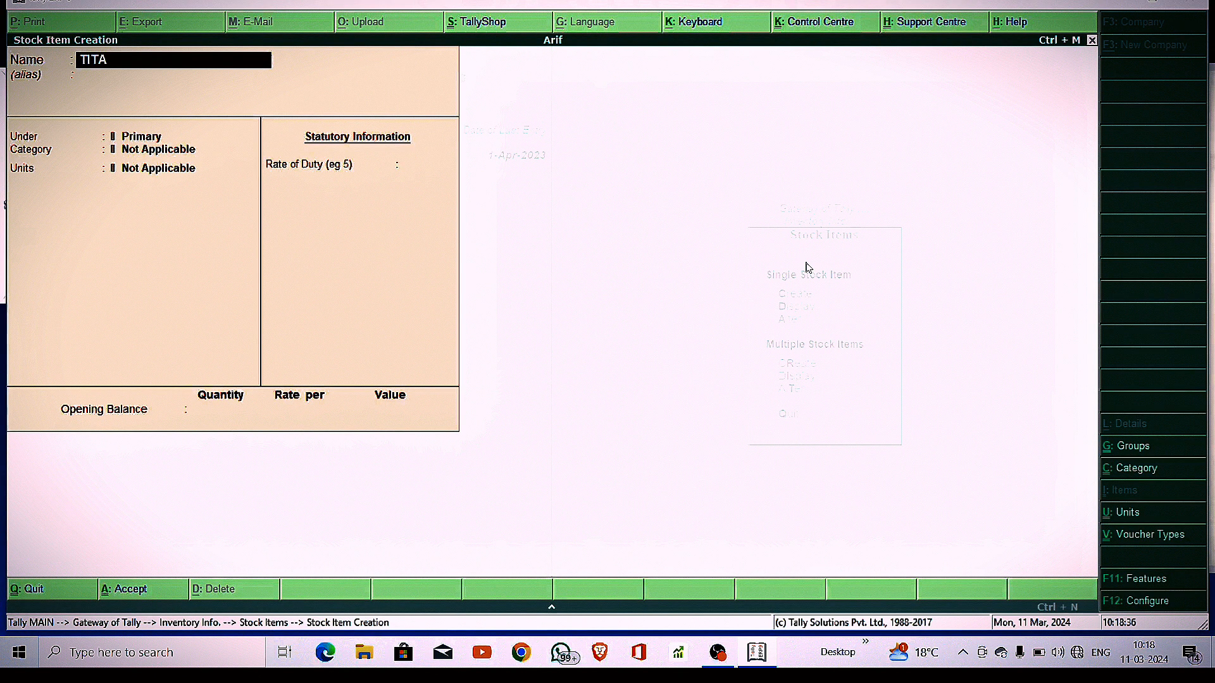
pyautogui.write('N MENS WRIST')
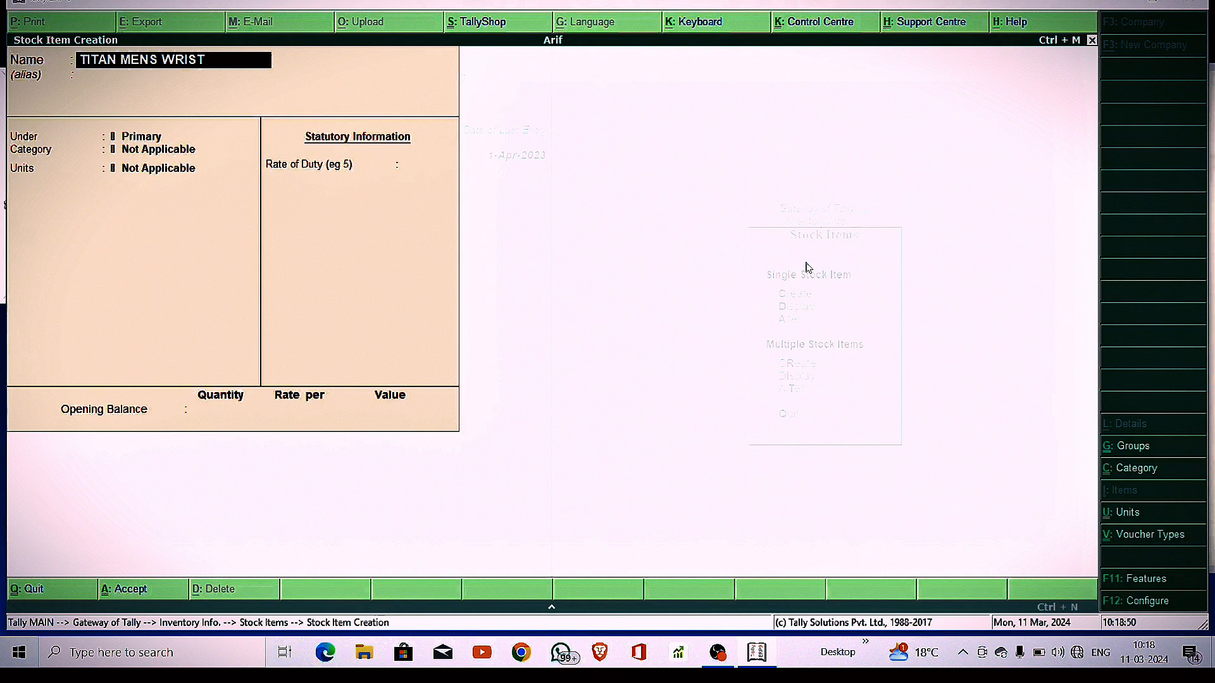
pyautogui.write('DIGITAL WATCH')
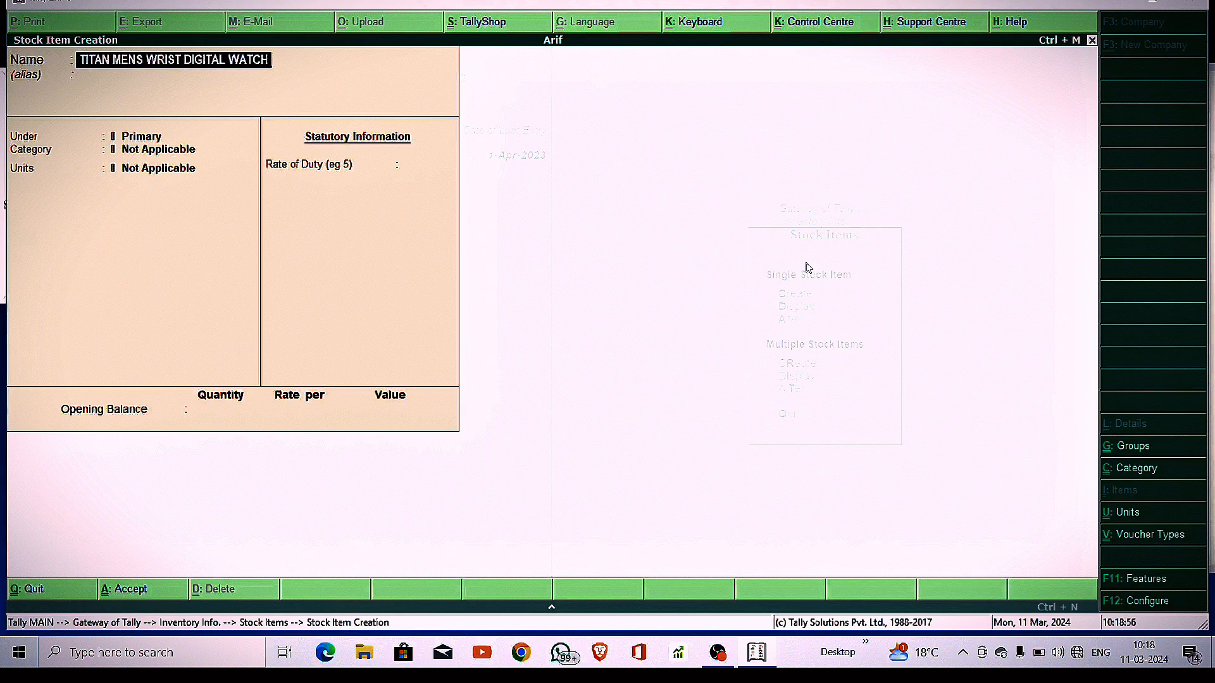
pyautogui.press('Return')
pyautogui.press('Down')
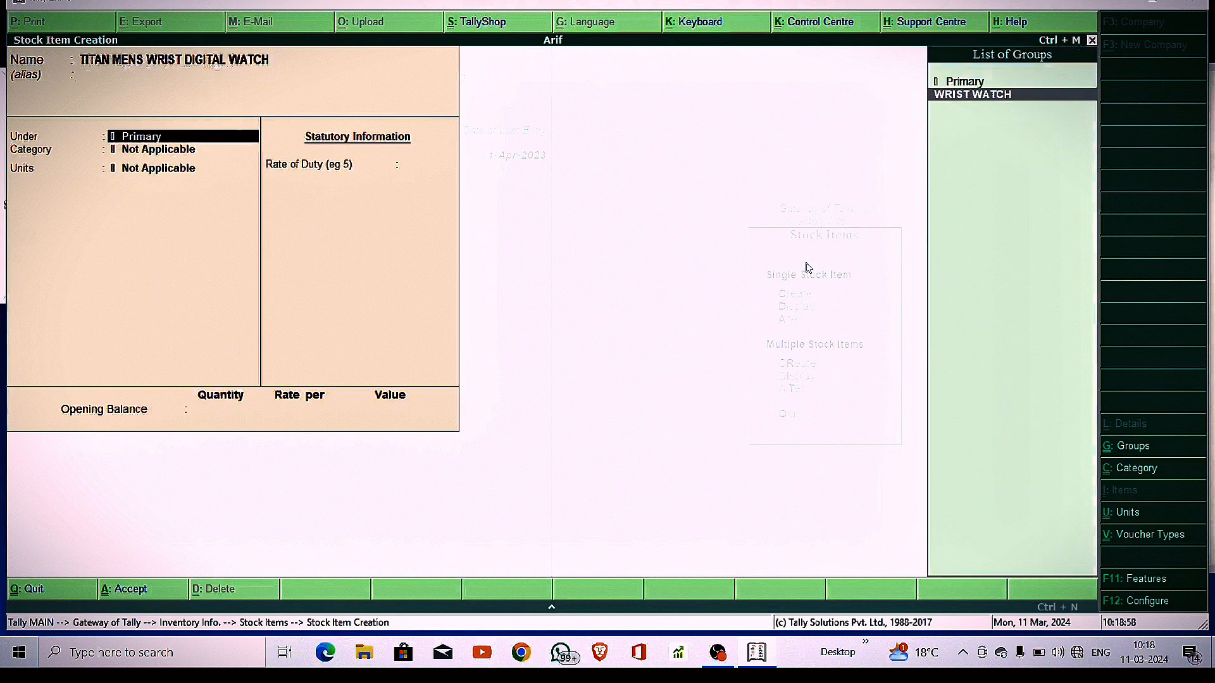
pyautogui.press('Return')
pyautogui.press('Down')
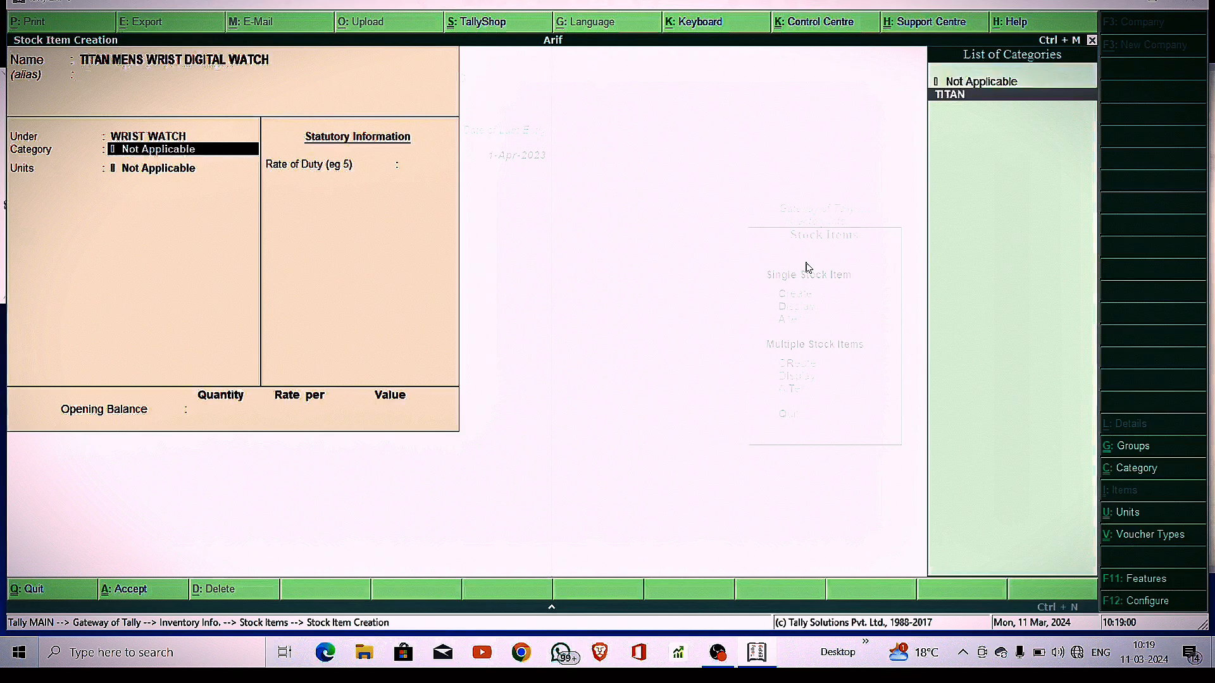
pyautogui.press('Return')
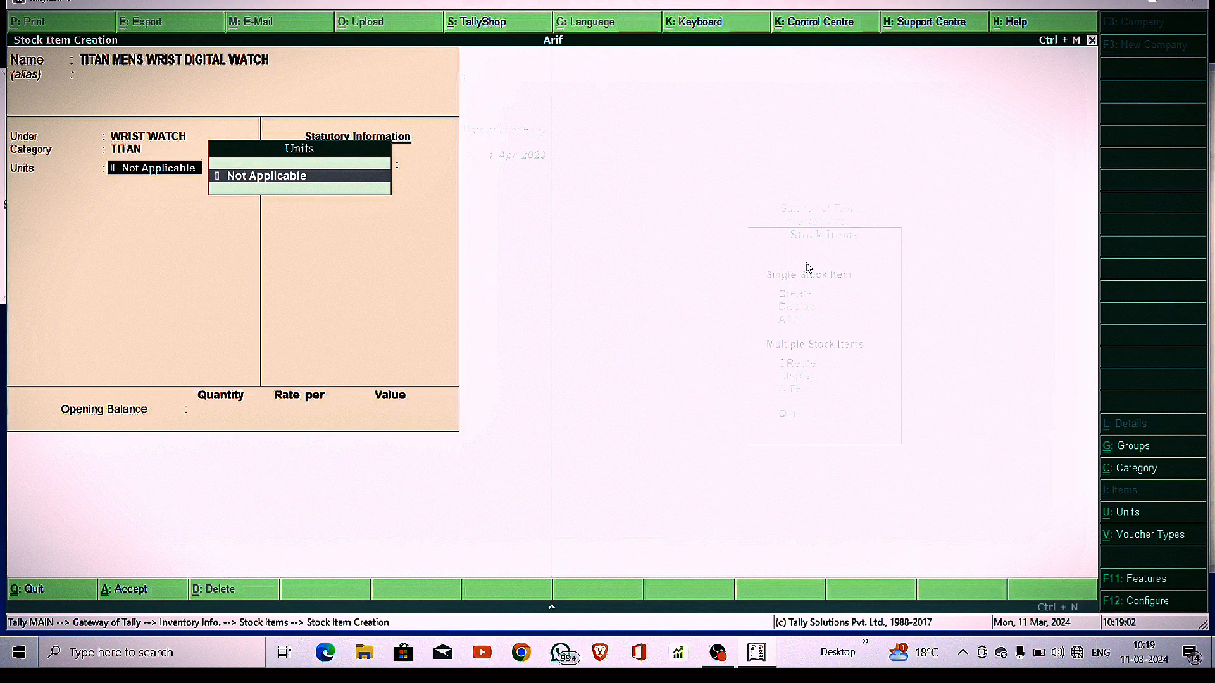
# Create a new unit PCS with formal name PIECES for the watch
pyautogui.hotkey('alt', 'c')
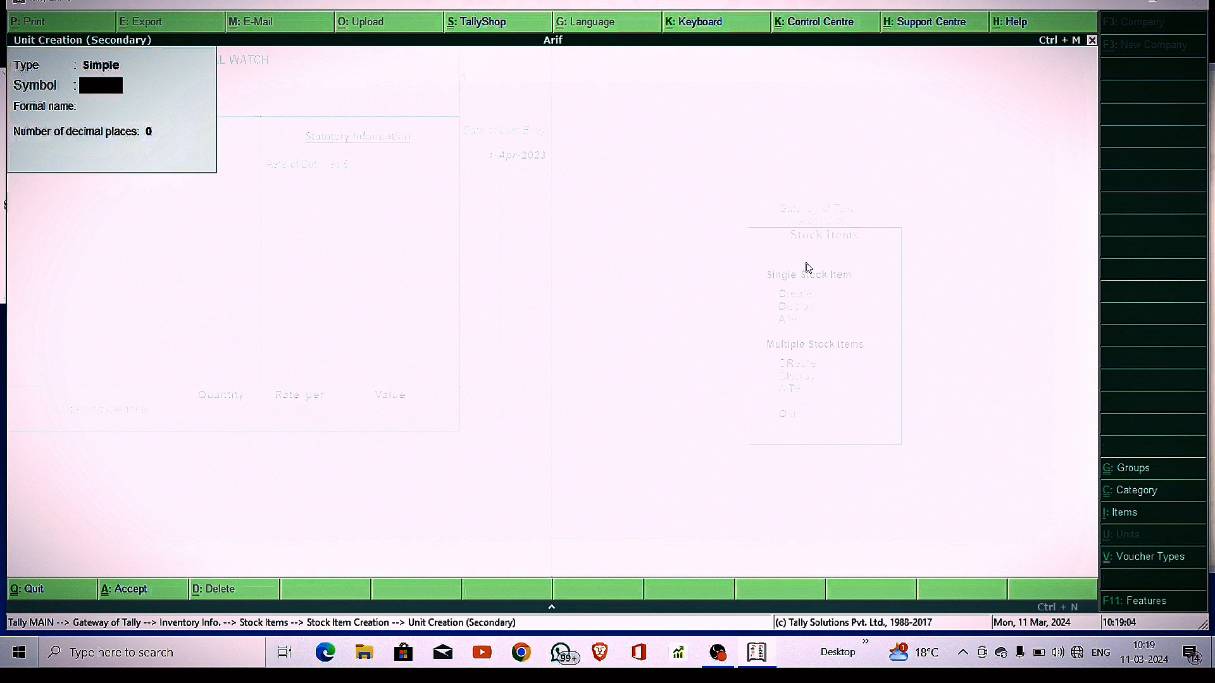
pyautogui.write('PCS.')
pyautogui.press('Return')
pyautogui.write('PI')
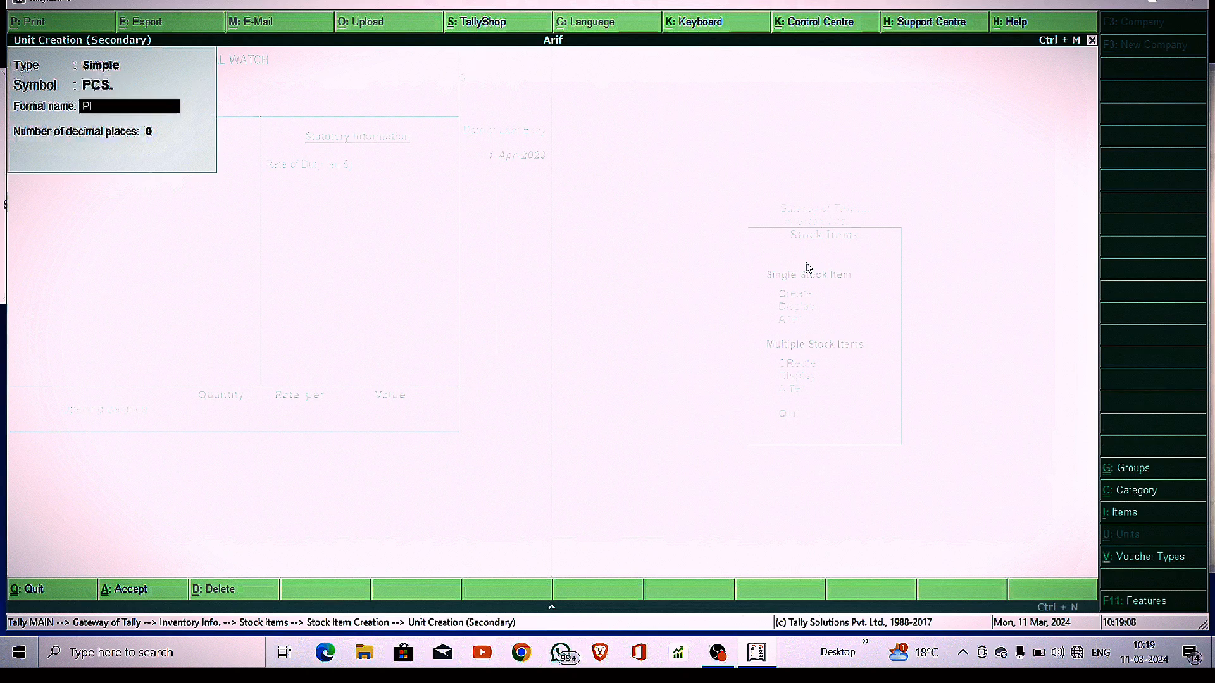
pyautogui.write('ECES')
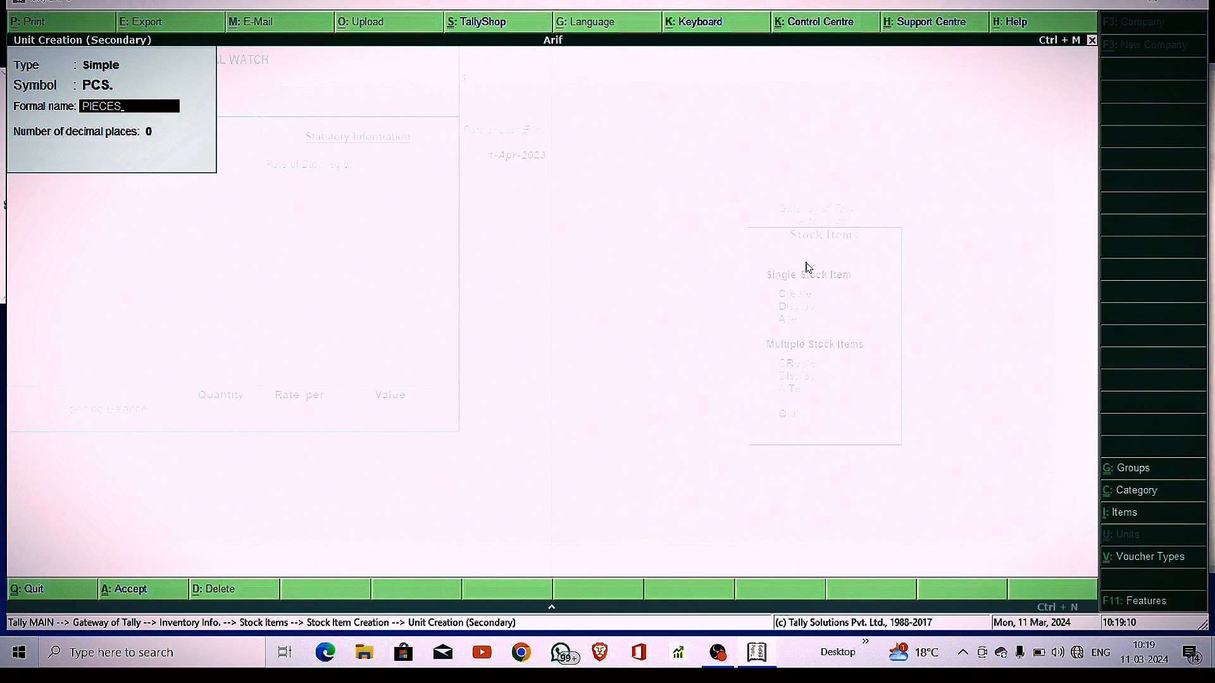
pyautogui.press('Return')
pyautogui.press('Return')
pyautogui.press('Return')
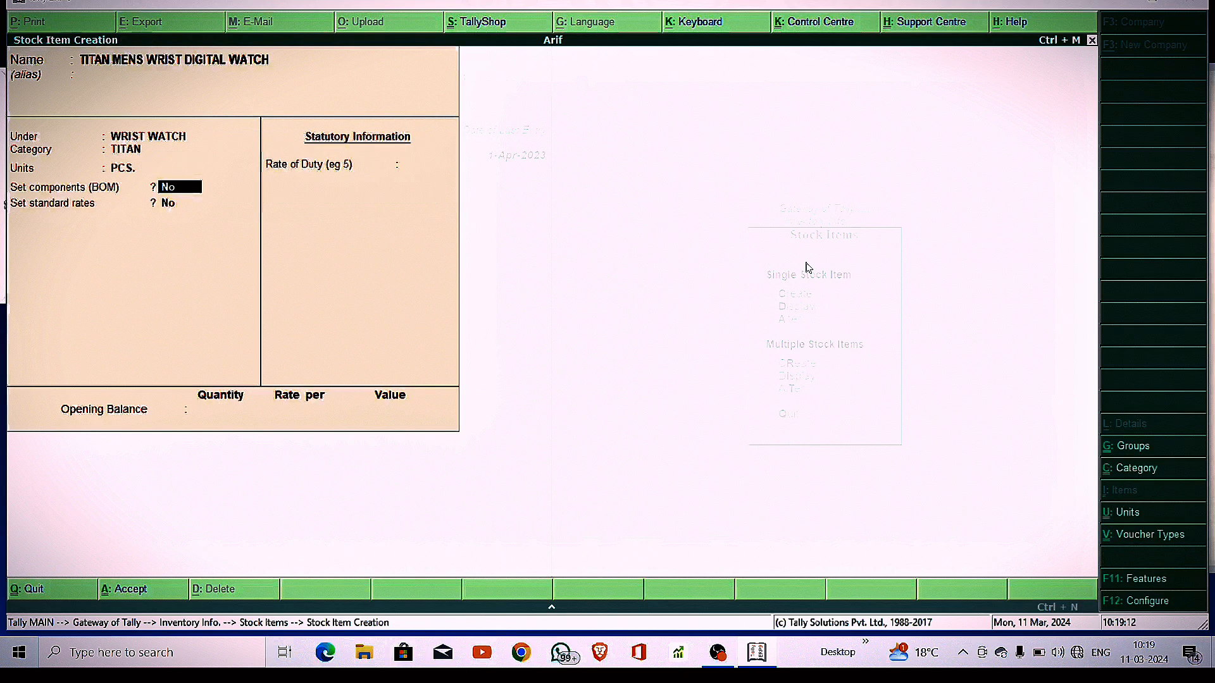
pyautogui.press('Return')
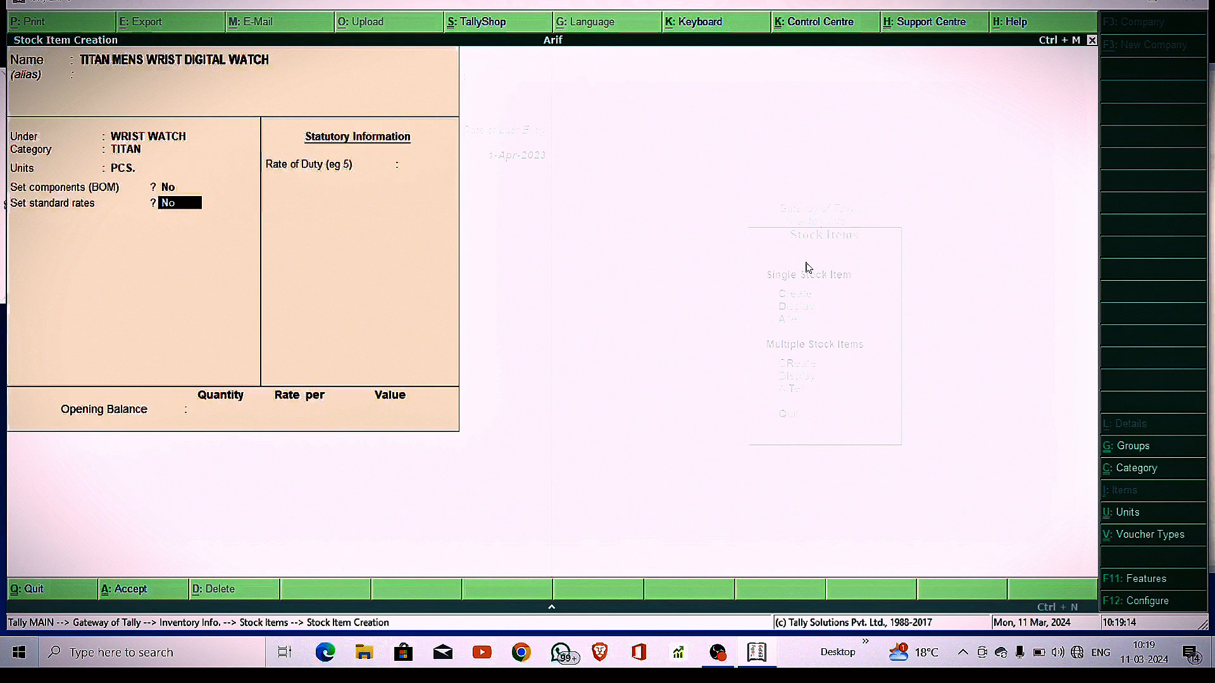
# Set standard cost 1,999 and selling price 21,999, save the item, and return to Gateway
pyautogui.write('Y')
pyautogui.press('Return')
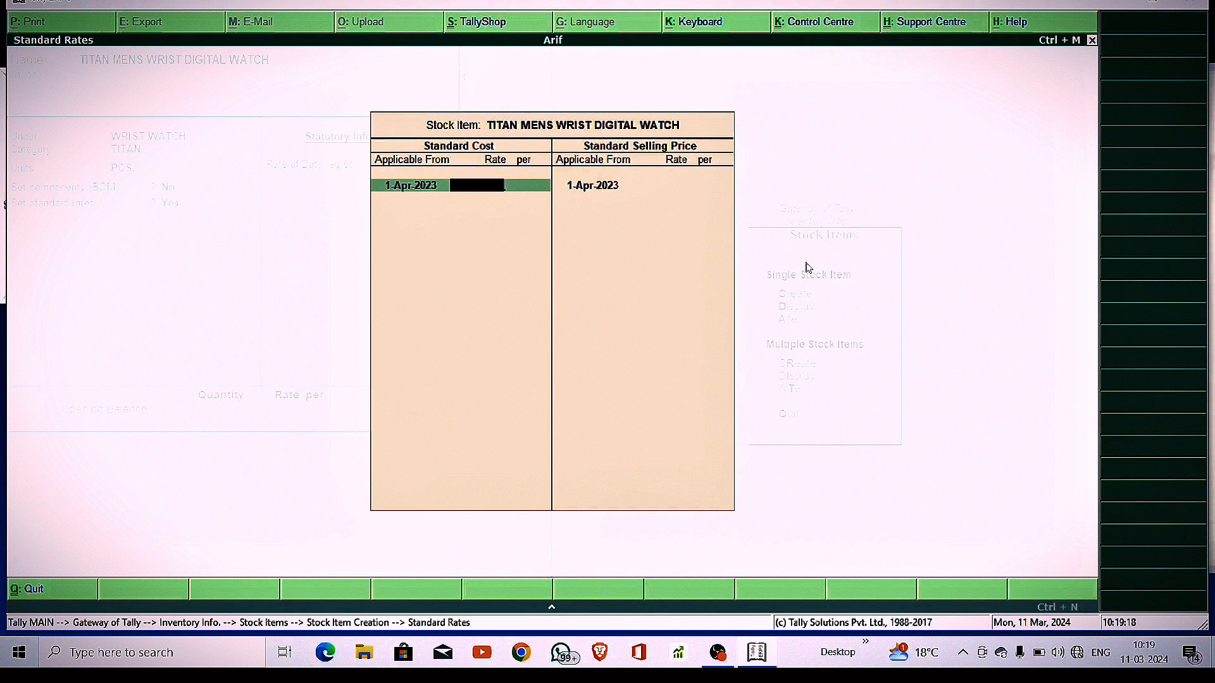
pyautogui.write('999')
pyautogui.press('Return')
pyautogui.press('Return')
pyautogui.press('Return')
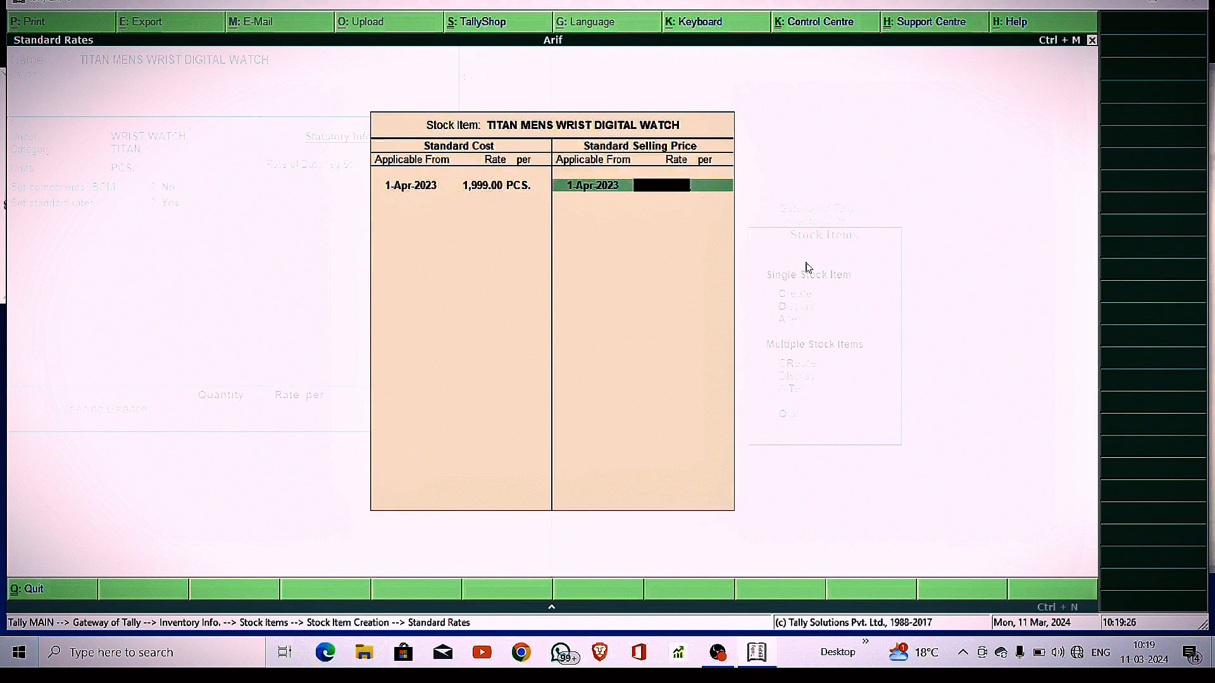
pyautogui.write('21999')
pyautogui.press('Return')
pyautogui.press('Return')
pyautogui.press('Return')
pyautogui.press('Return')
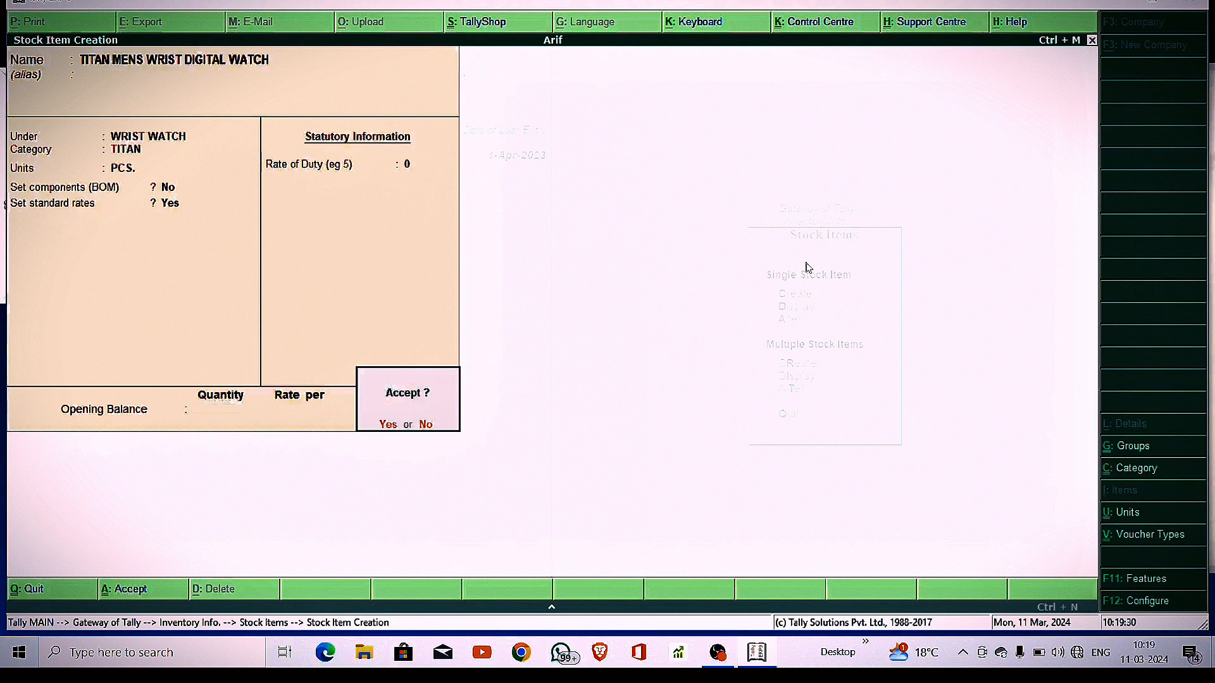
pyautogui.press('Return')
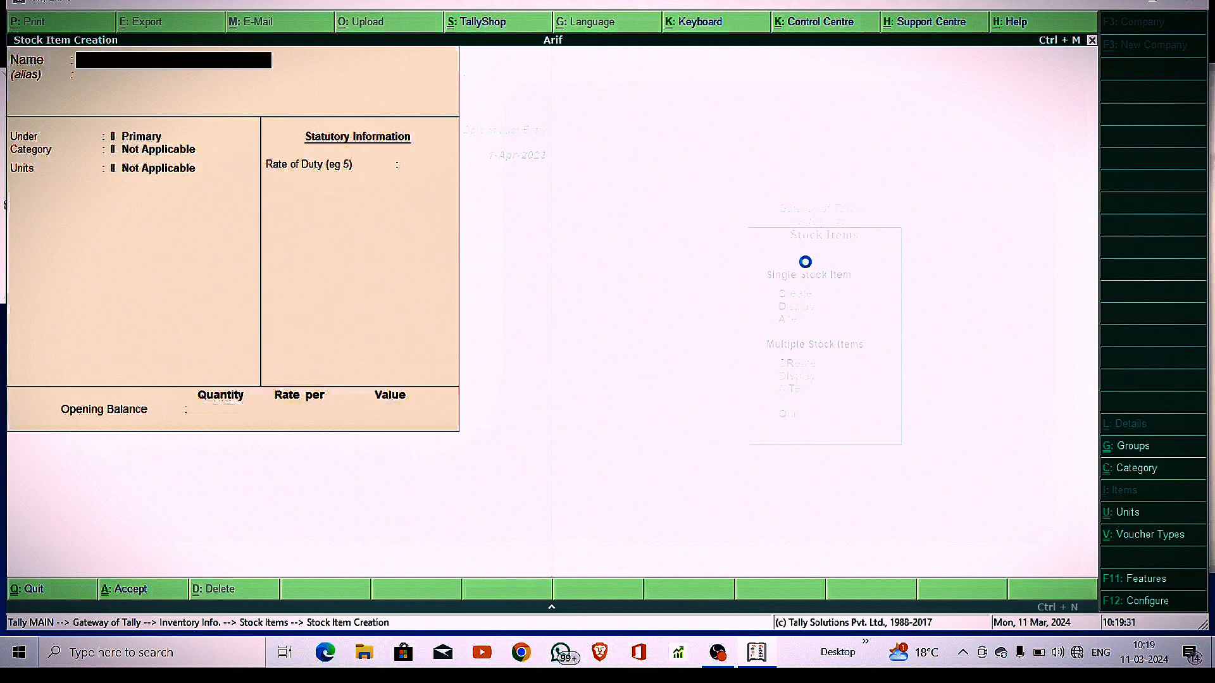
pyautogui.press('Escape')
pyautogui.press('Escape')
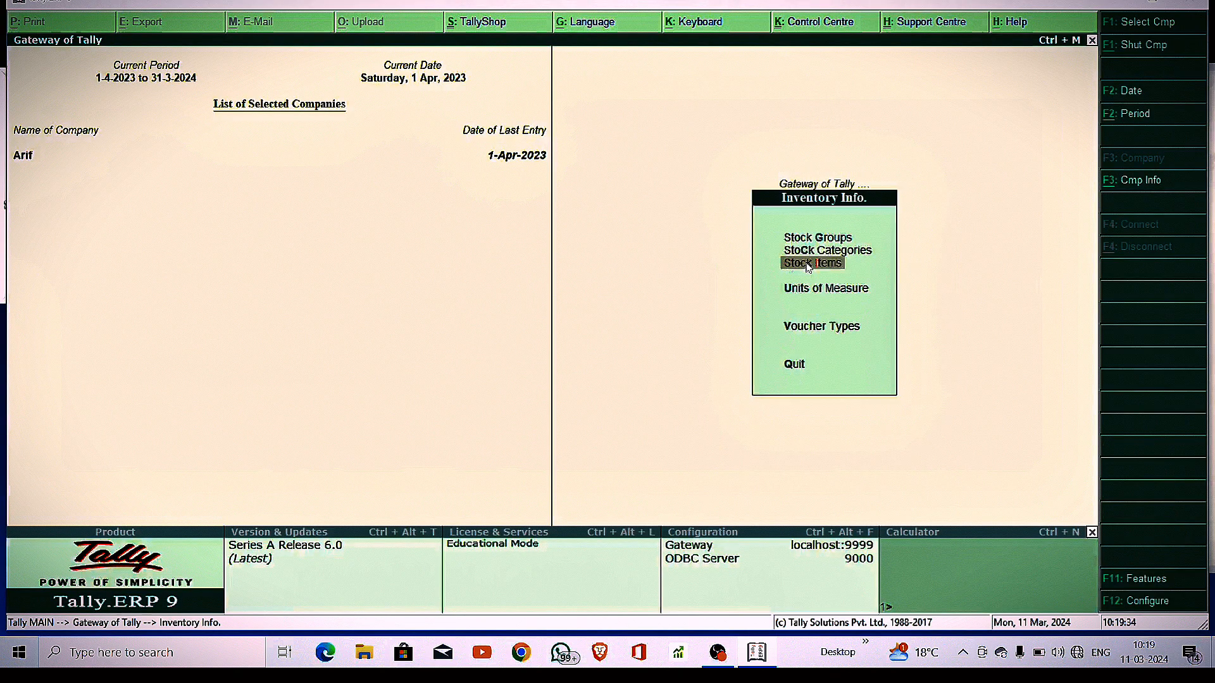
pyautogui.press('Escape')
# Start a Purchase voucher for invoice 12345 from Titan Industry, dealer type Regular
pyautogui.press('Down')
pyautogui.press('Down')
pyautogui.press('Up')
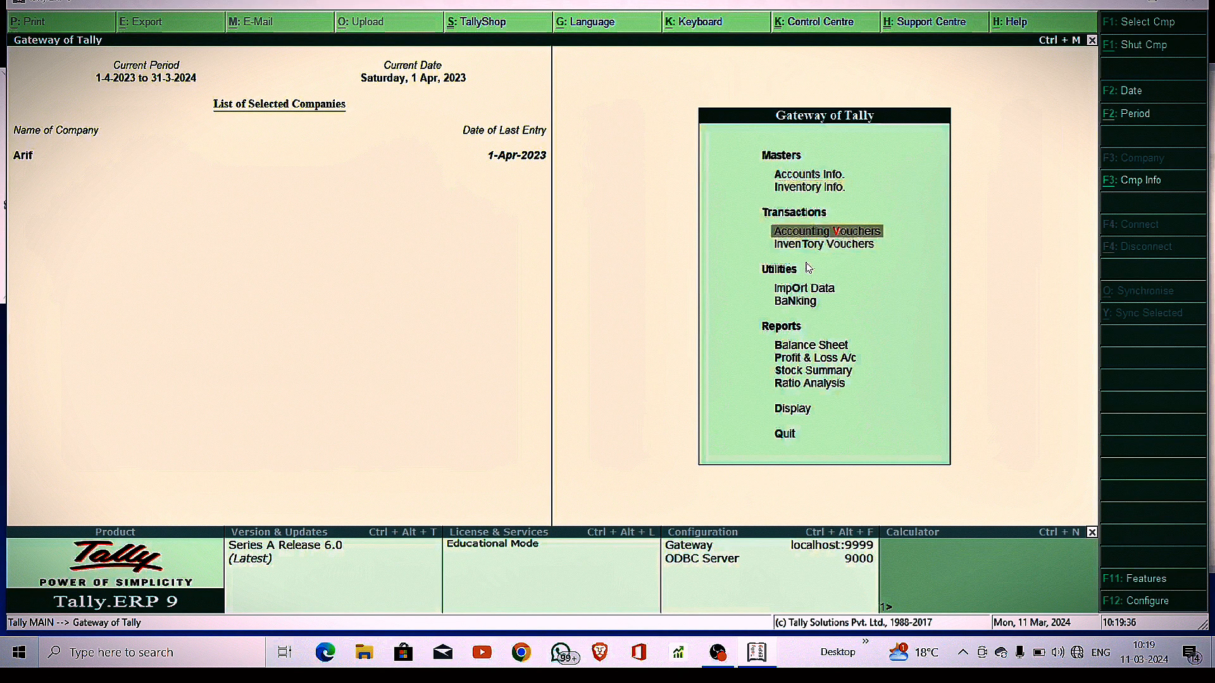
pyautogui.press('Return')
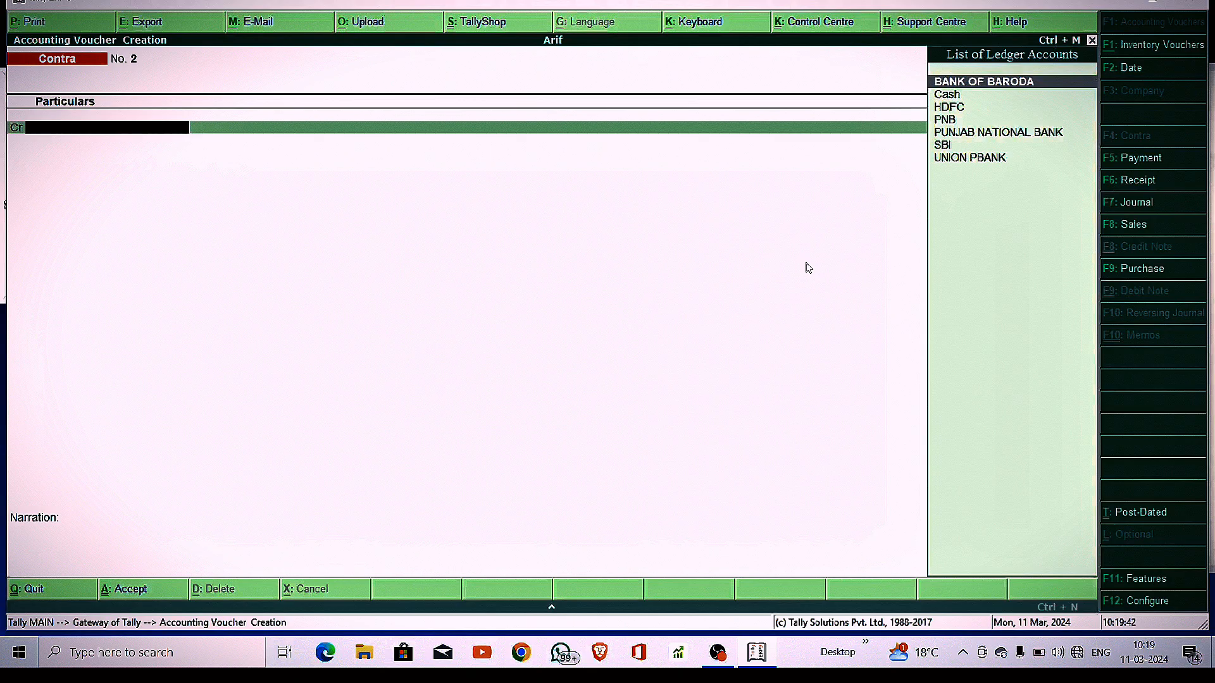
pyautogui.press('F9')
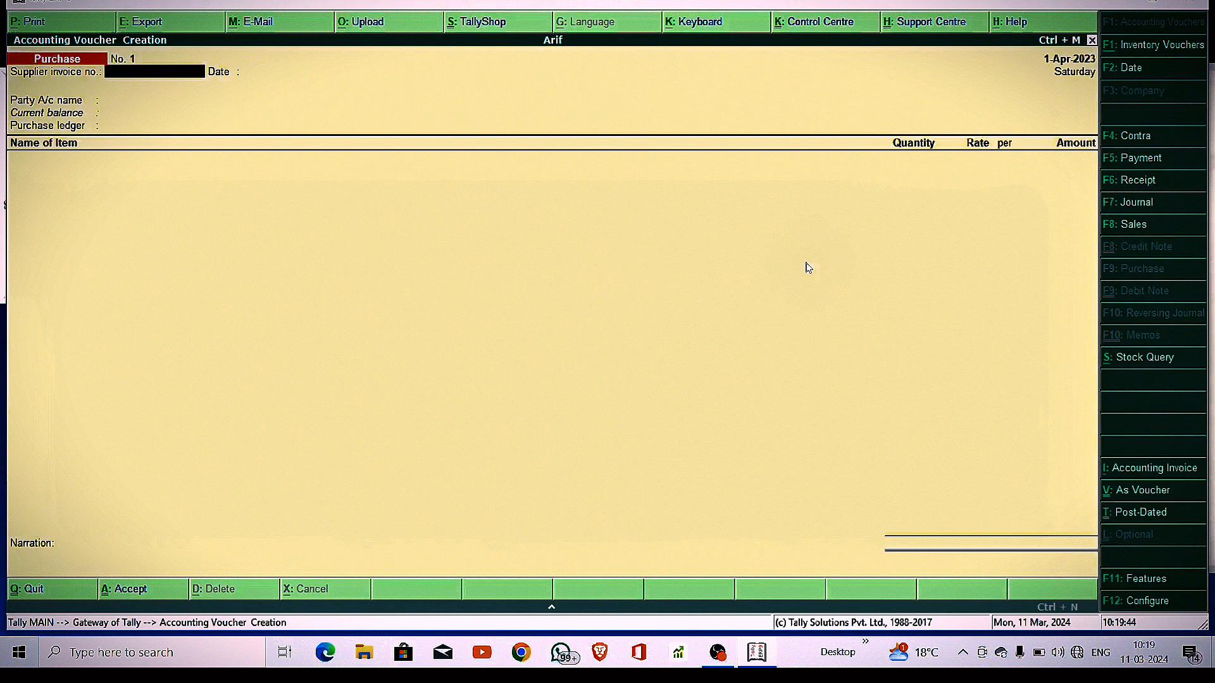
pyautogui.write('12345')
pyautogui.press('Return')
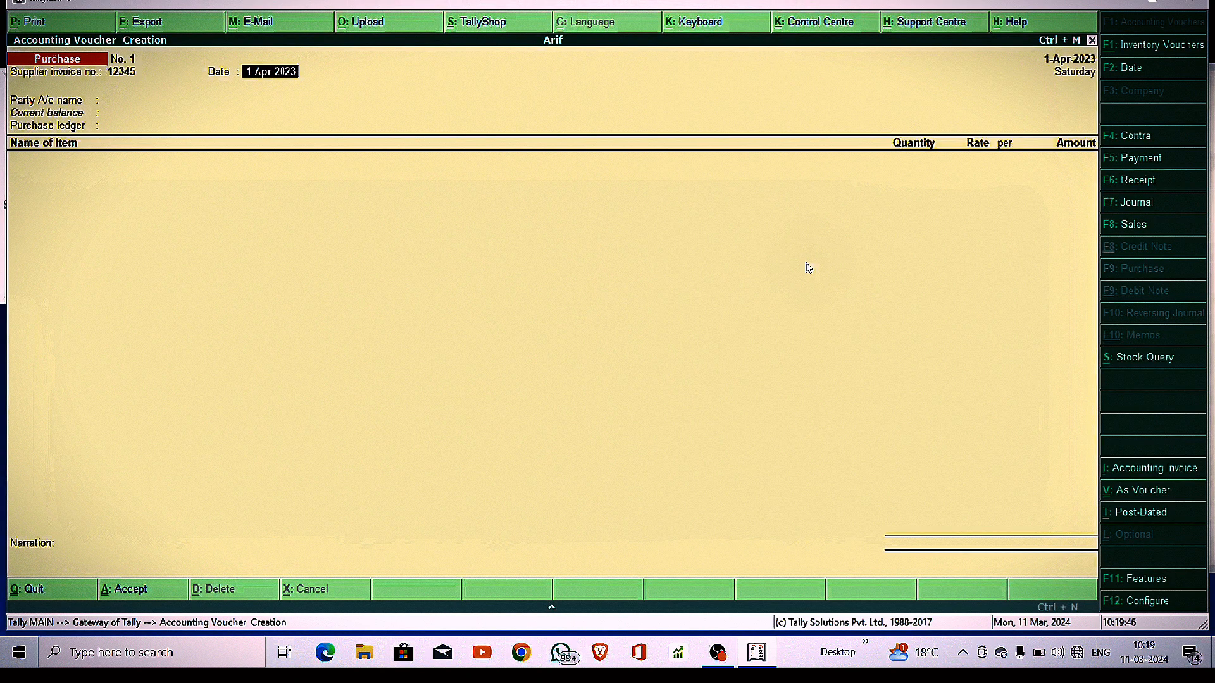
pyautogui.press('Return')
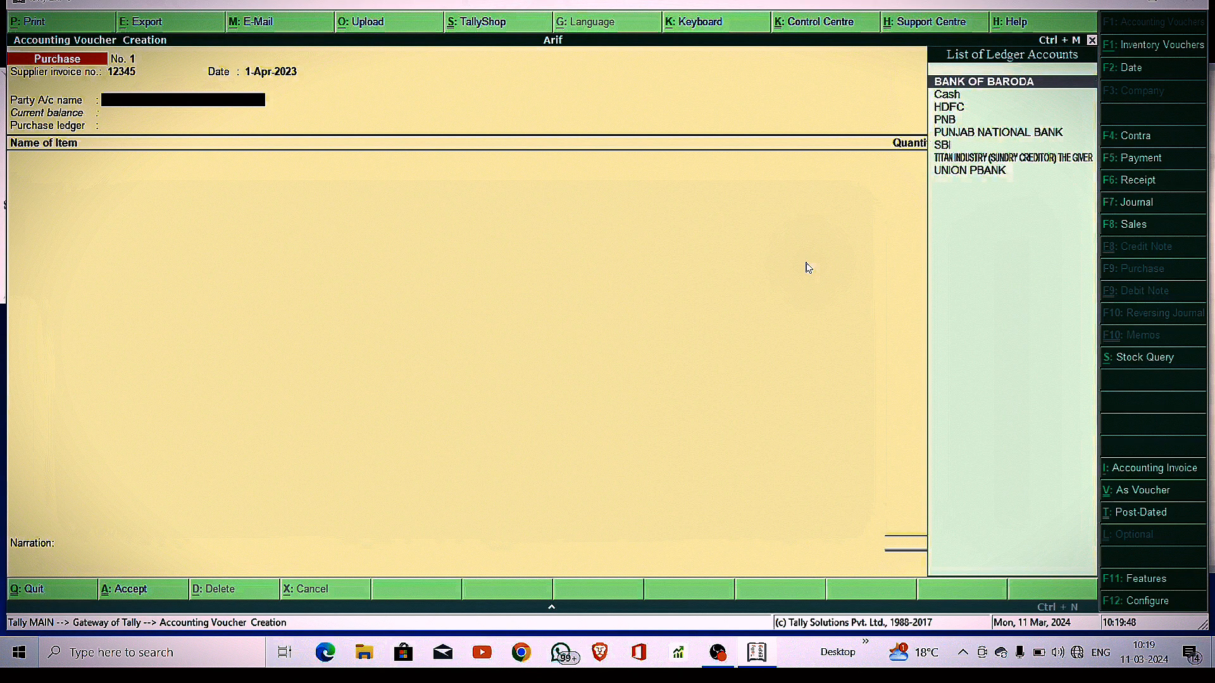
pyautogui.write('SUN')
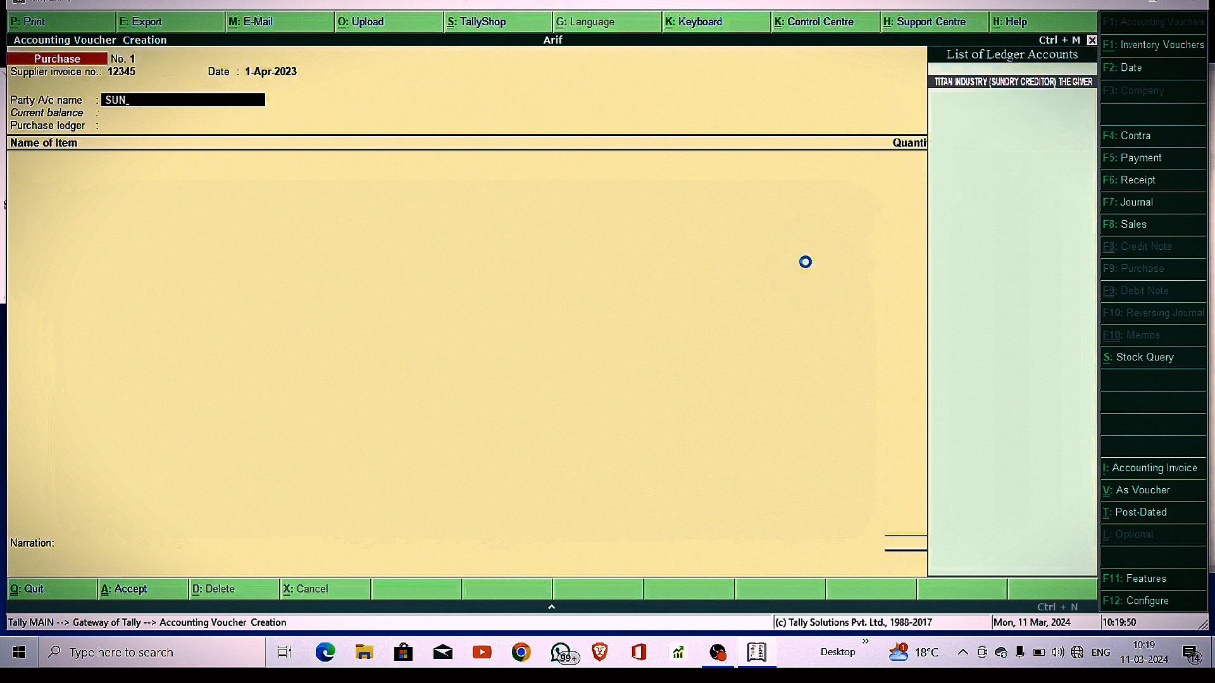
pyautogui.press('Return')
pyautogui.press('Return')
pyautogui.press('Return')
pyautogui.press('Return')
pyautogui.press('Return')
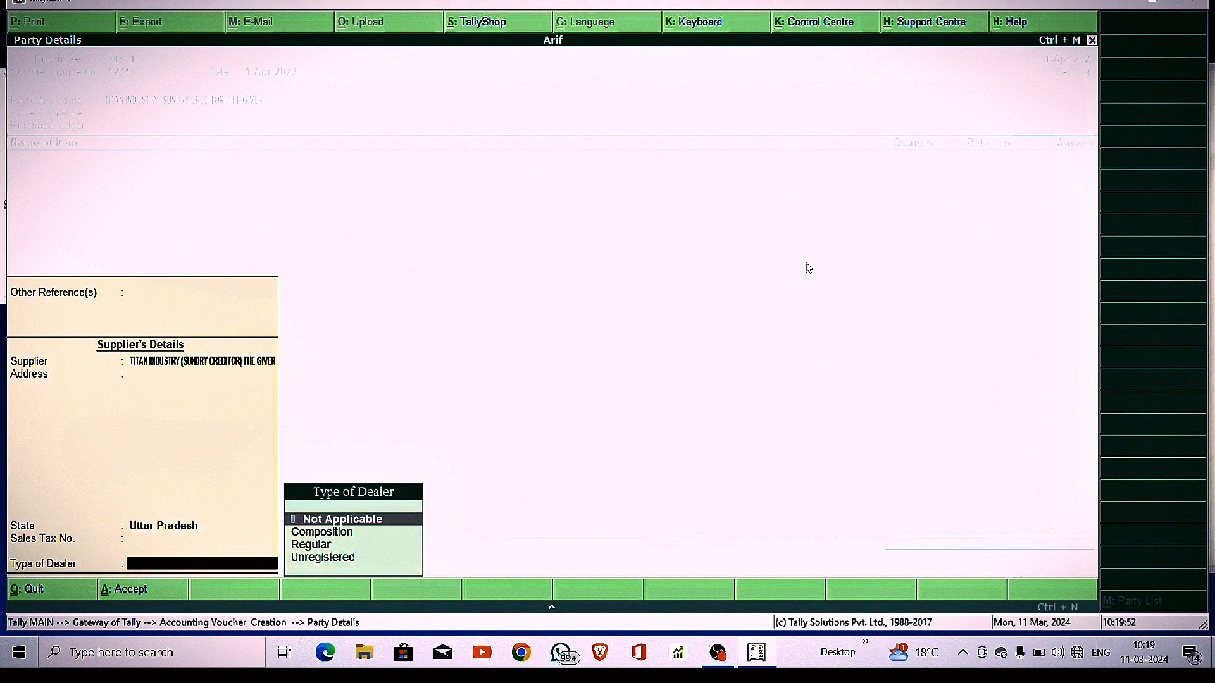
pyautogui.write('re')
pyautogui.press('Return')
pyautogui.press('Return')
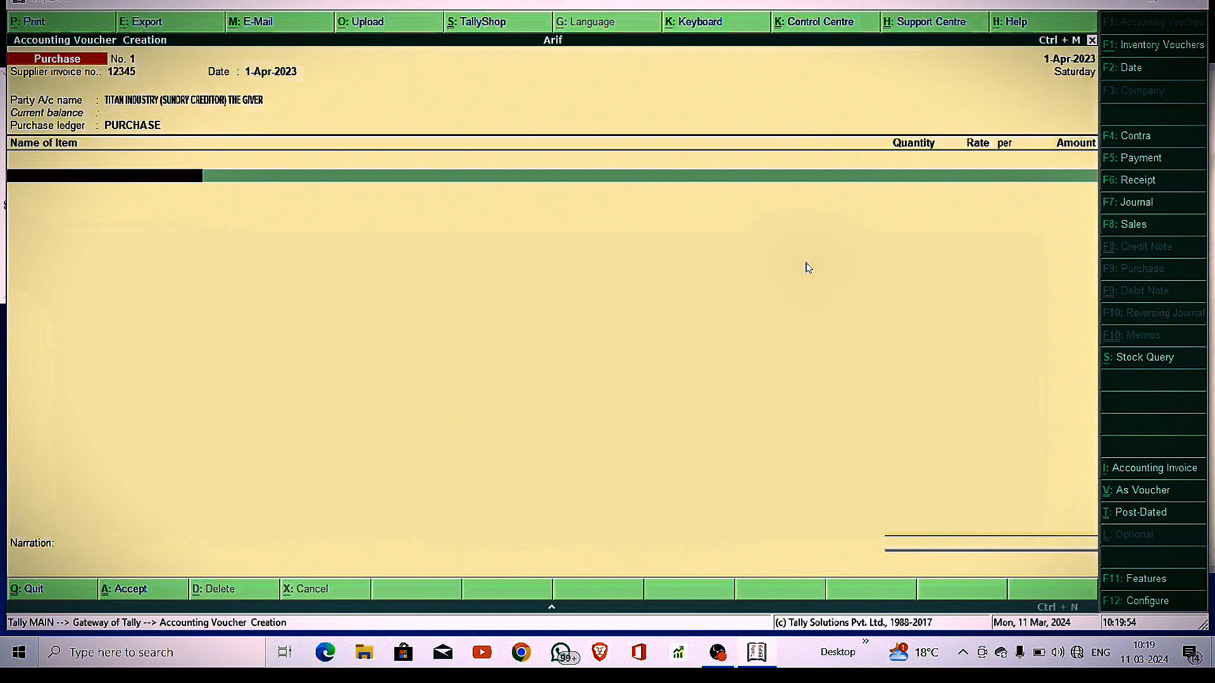
# Add 1,000 PCS of the Titan watch and save purchase No. 1 totalling 19,99,000.00
pyautogui.press('Down')
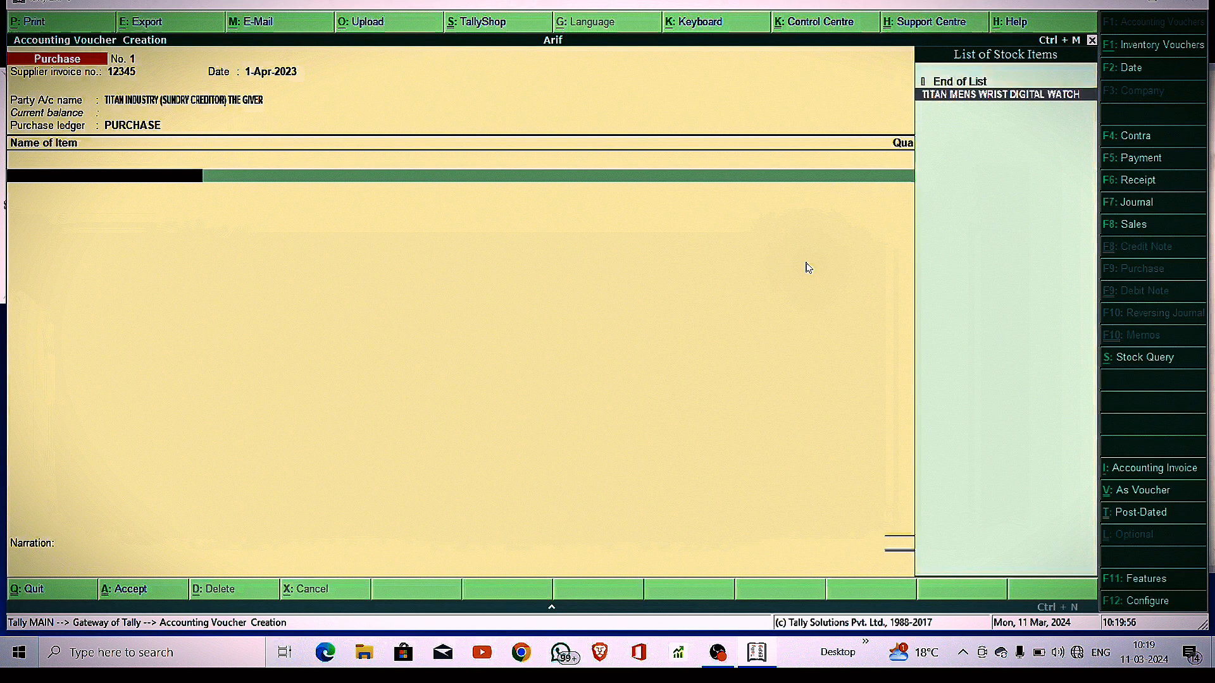
pyautogui.press('Return')
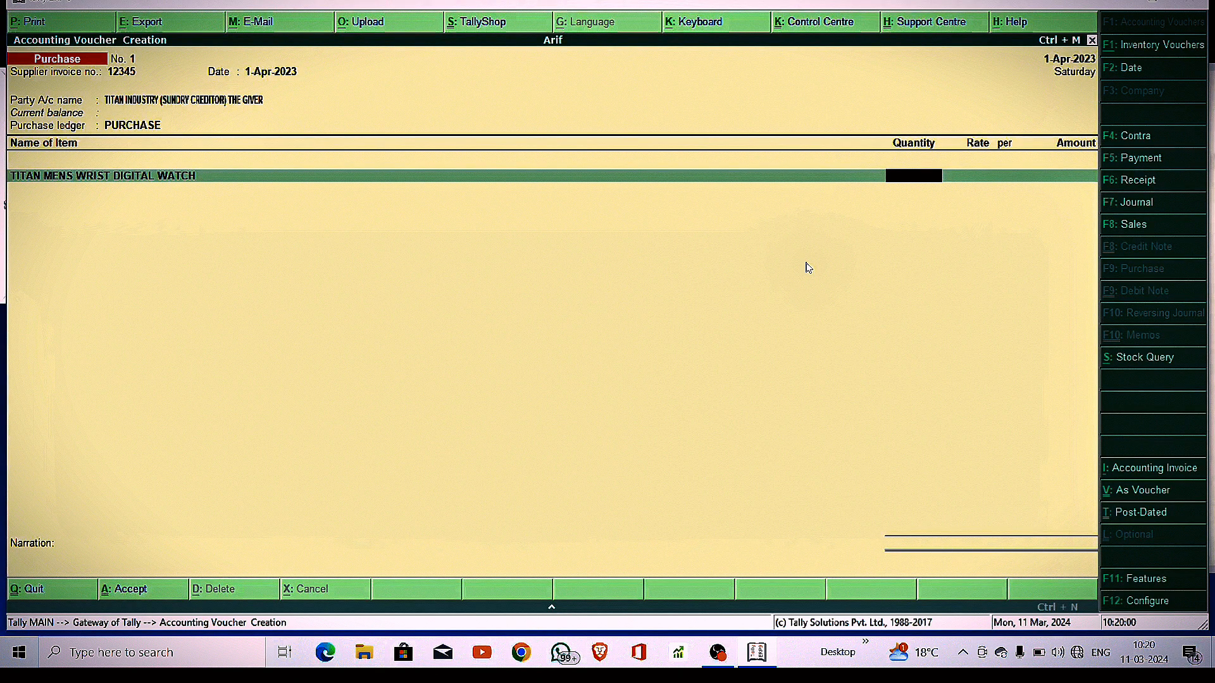
pyautogui.write('1,000')
pyautogui.press('Return')
pyautogui.press('Return')
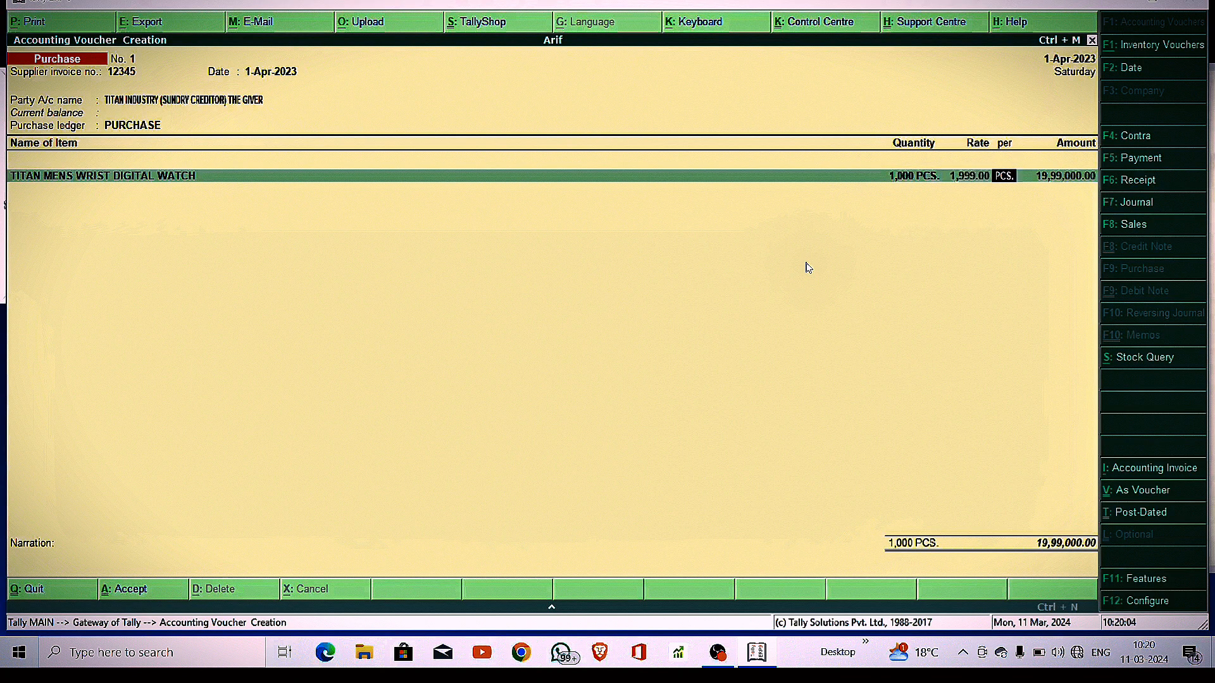
pyautogui.press('Return')
pyautogui.press('Return')
pyautogui.press('Return')
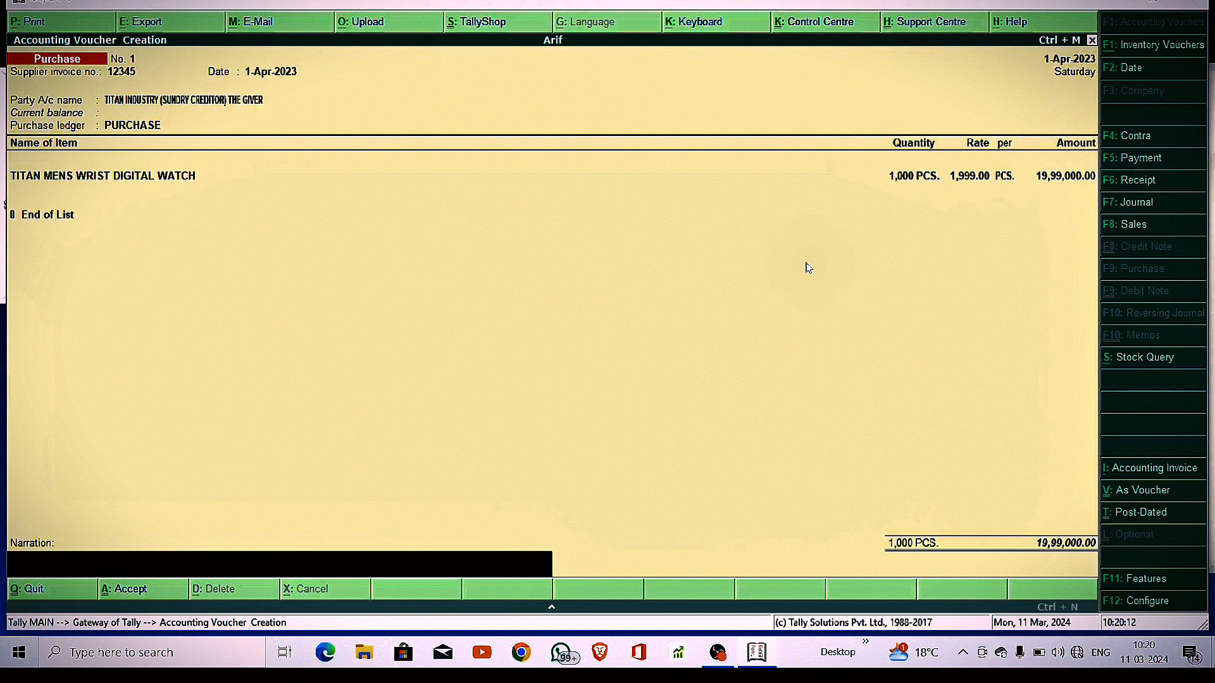
pyautogui.press('Return')
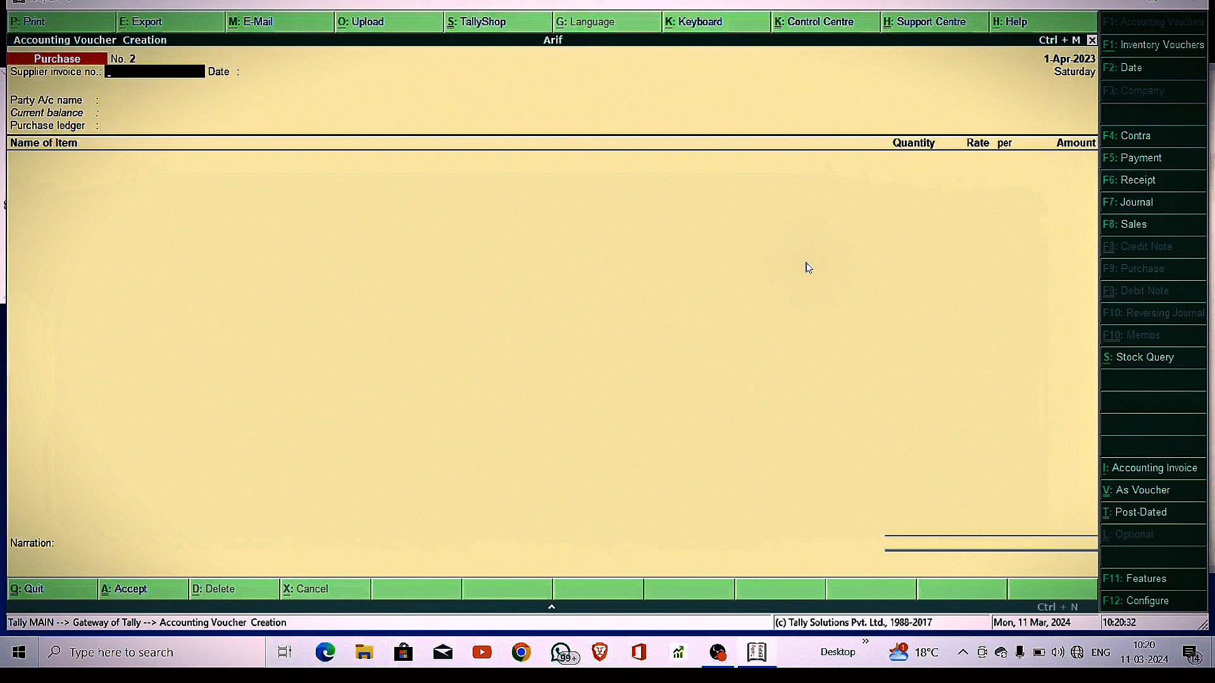
pyautogui.press('Escape')
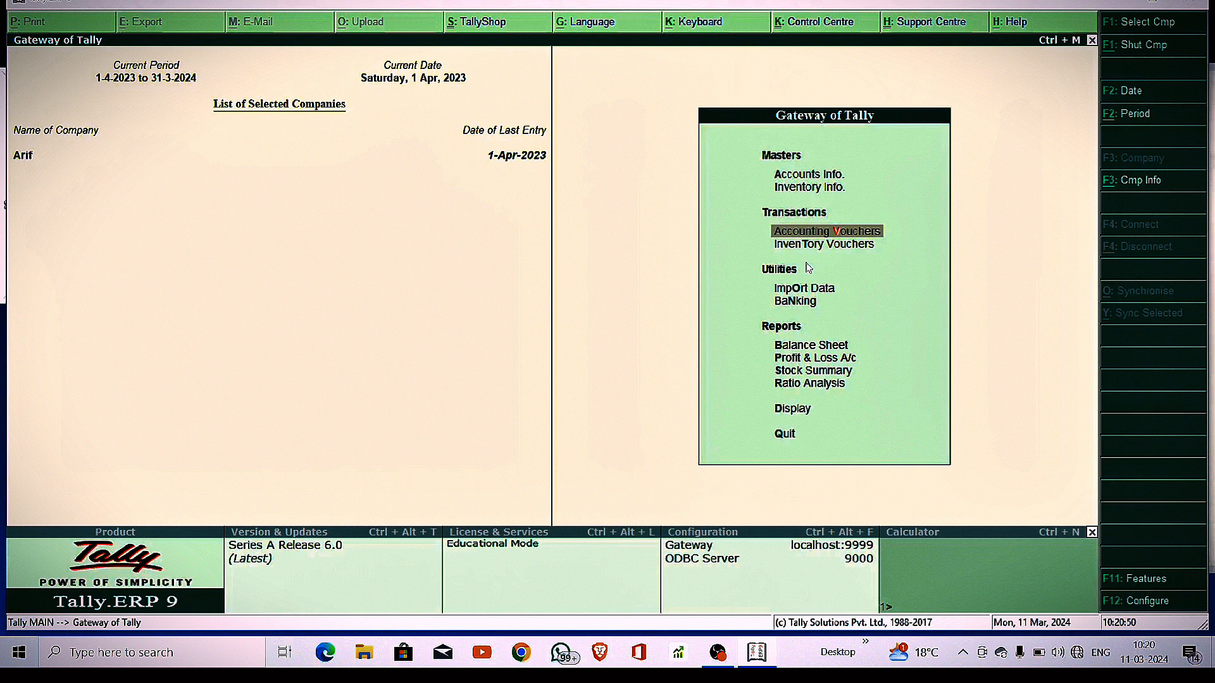
# Re-date the Titan Industry purchase voucher from the Day Book to 1-Feb-2024
pyautogui.press('d')
pyautogui.press('a')
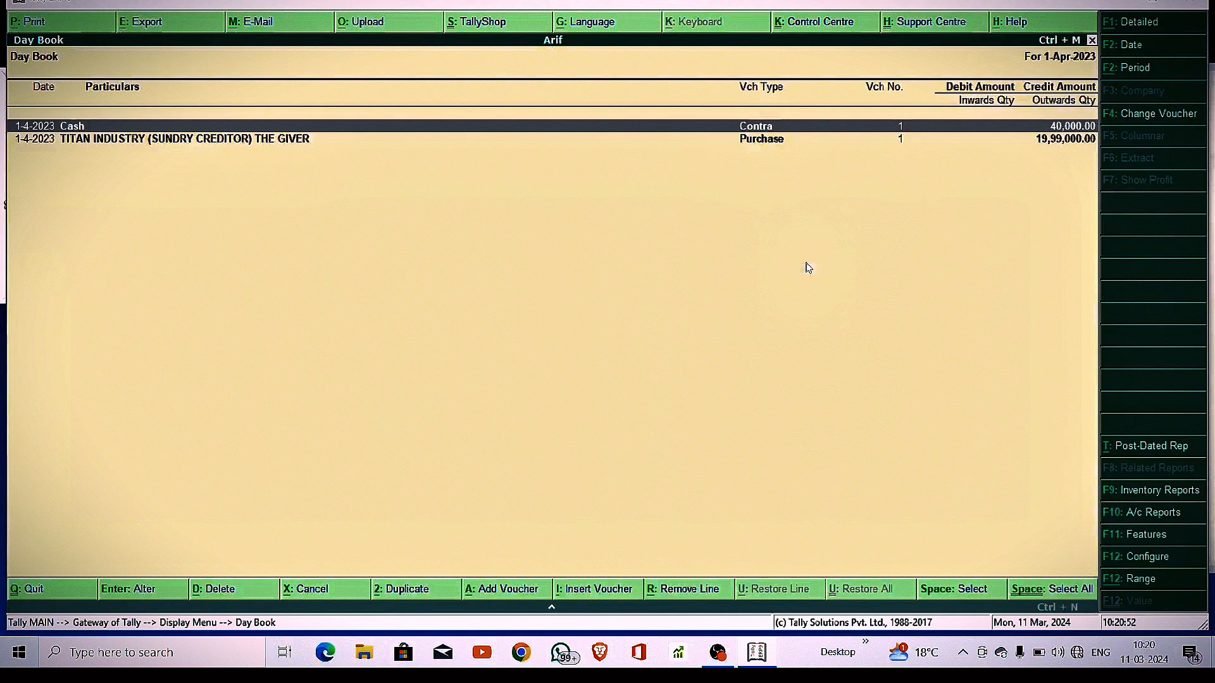
pyautogui.press('Down')
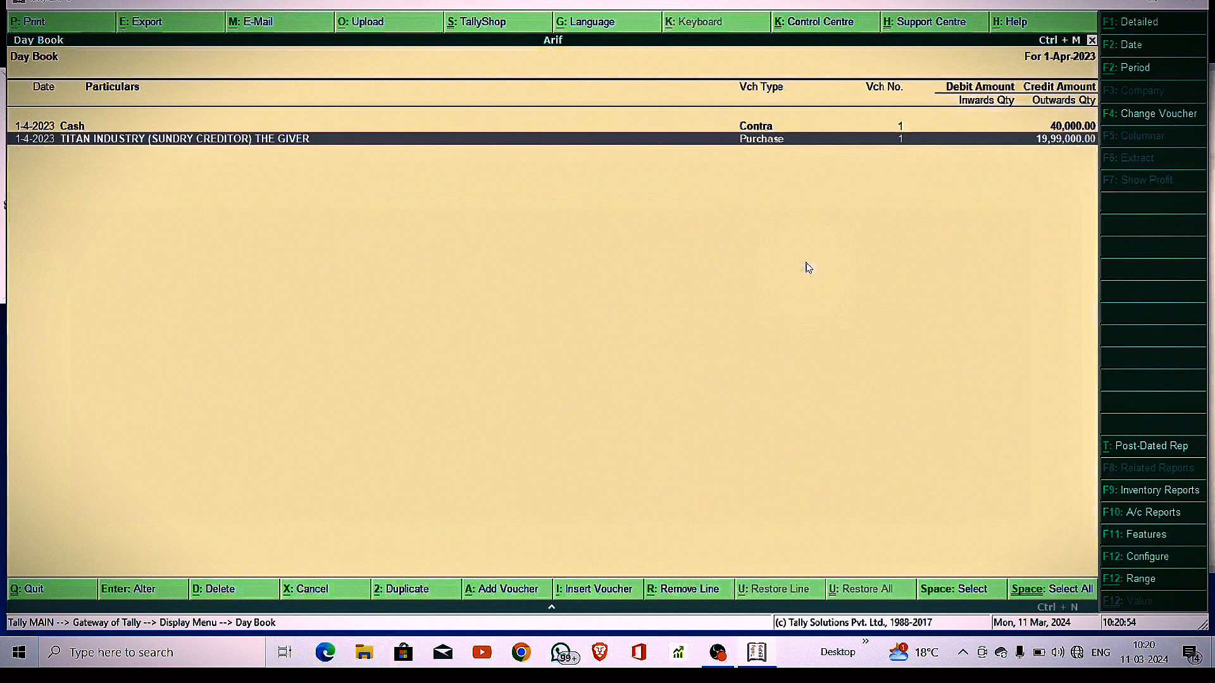
pyautogui.press('Return')
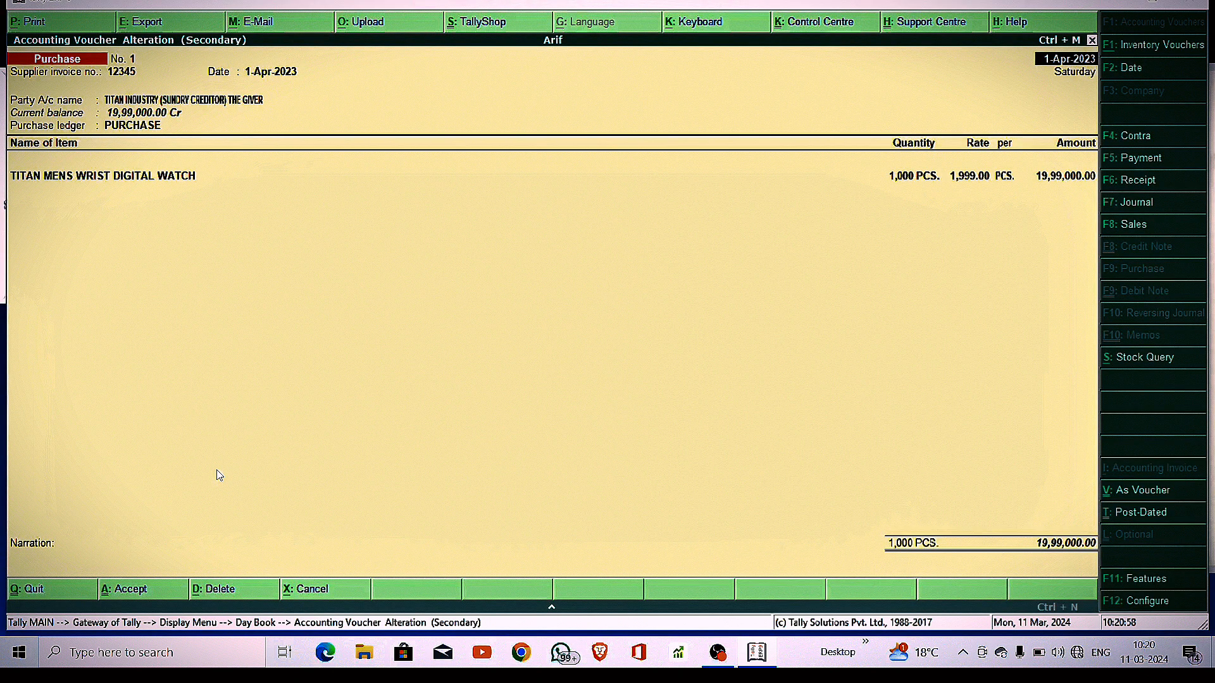
pyautogui.press('F2')
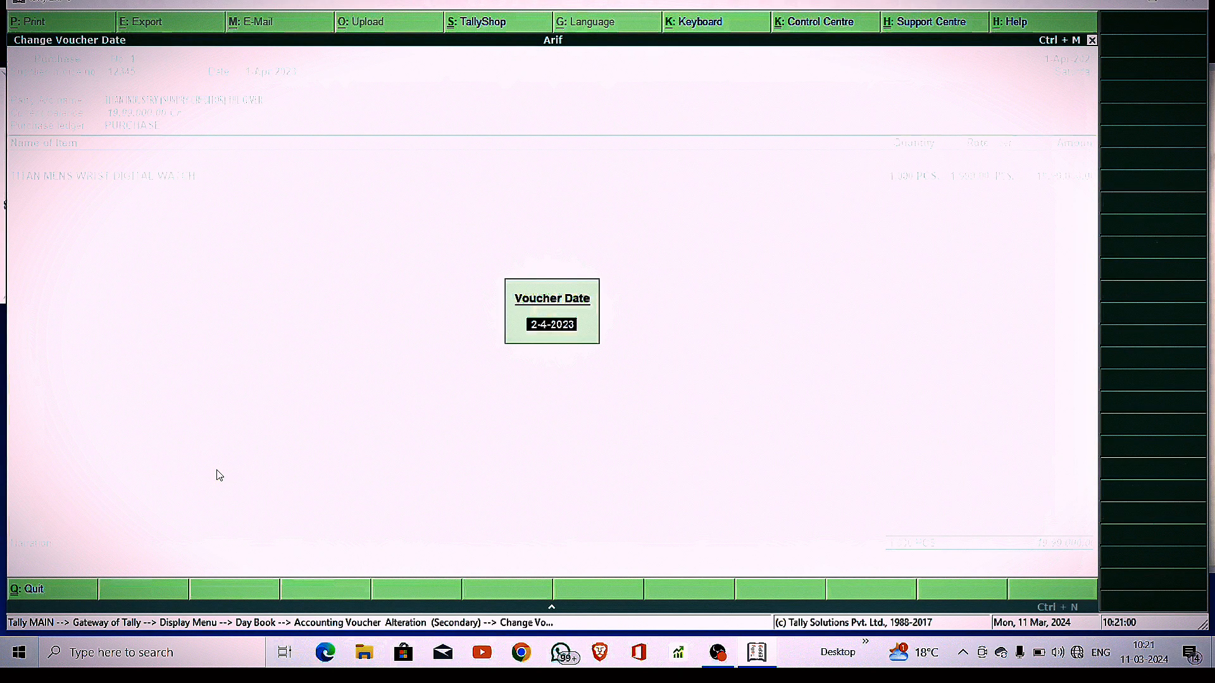
pyautogui.write('12')
pyautogui.press('Return')
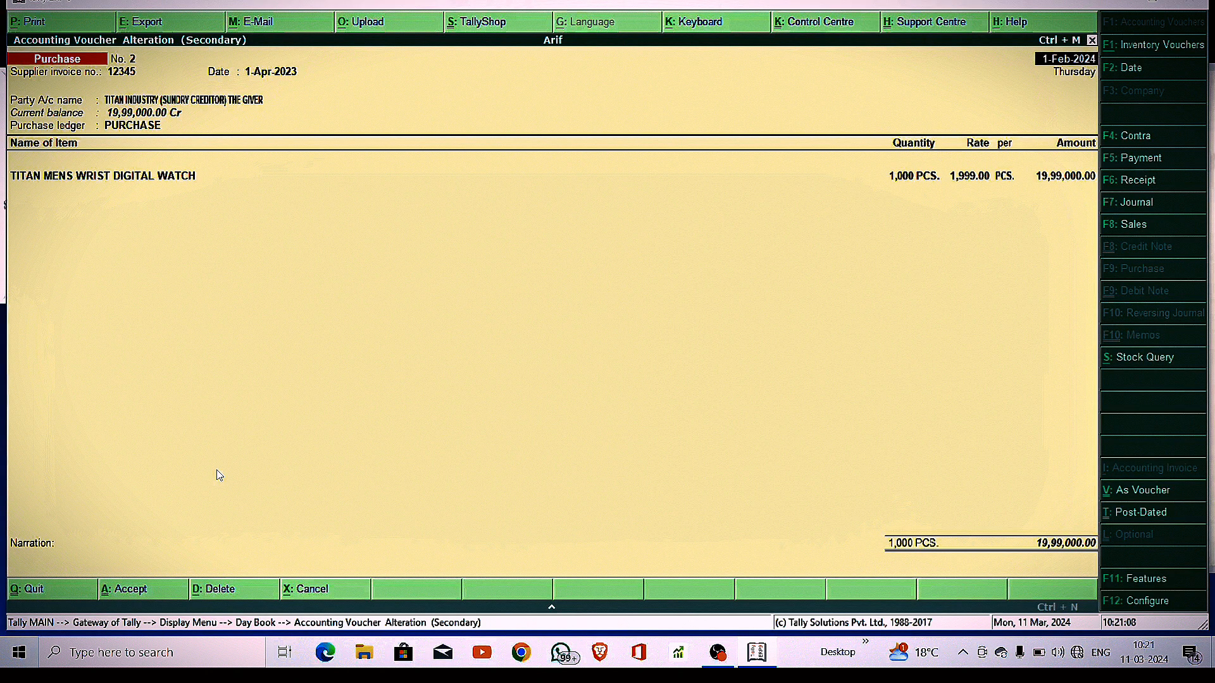
pyautogui.hotkey('ctrl', 'a')
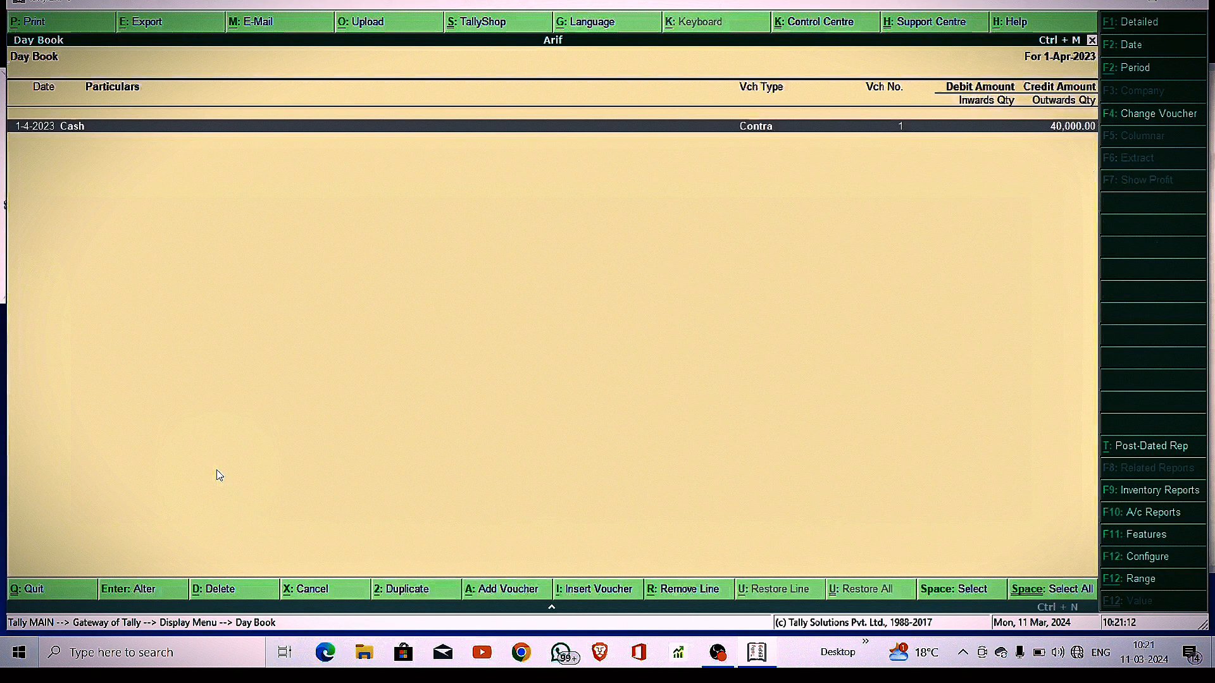
# Re-date the Bank of Baroda contra voucher to 1-Feb-2024 and save it
pyautogui.press('Return')
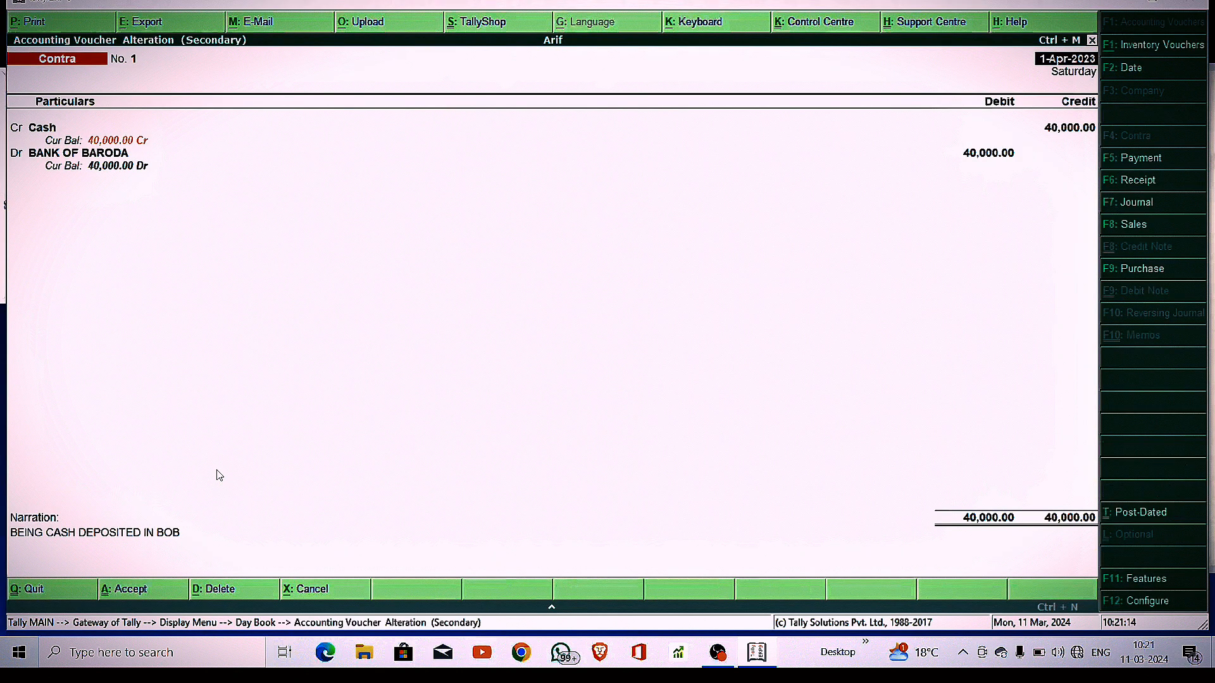
pyautogui.press('F2')
pyautogui.press('BackSpace')
pyautogui.write('12')
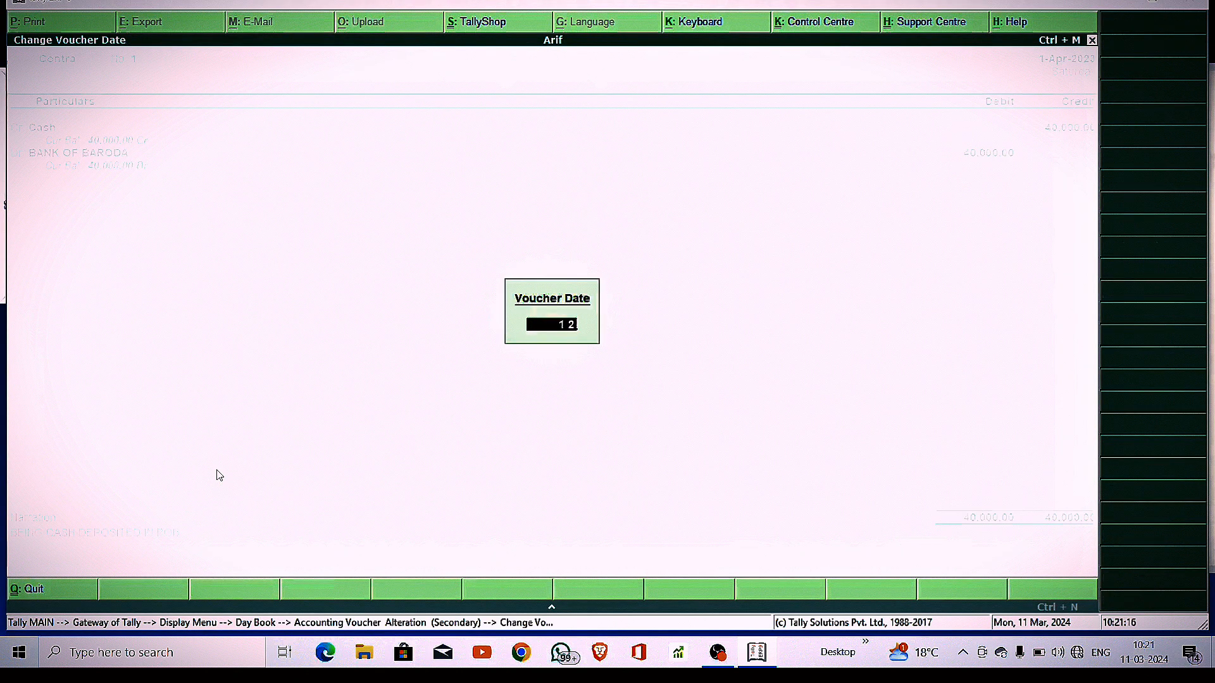
pyautogui.press('Return')
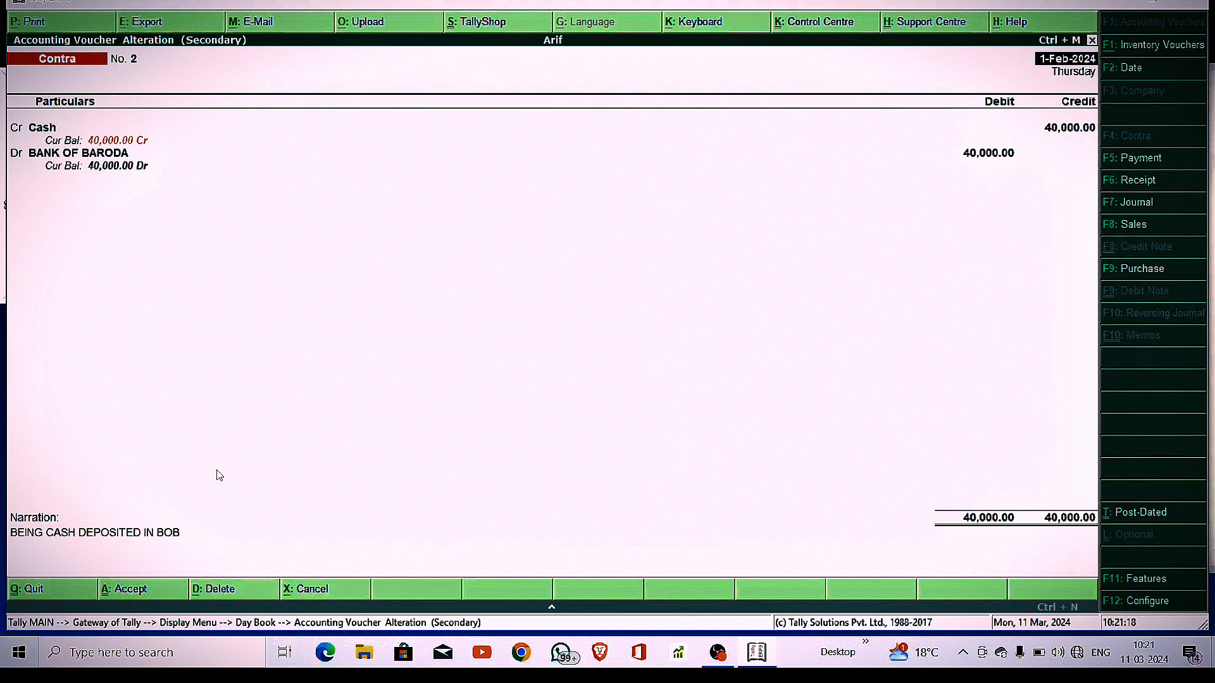
pyautogui.hotkey('ctrl', 'a')
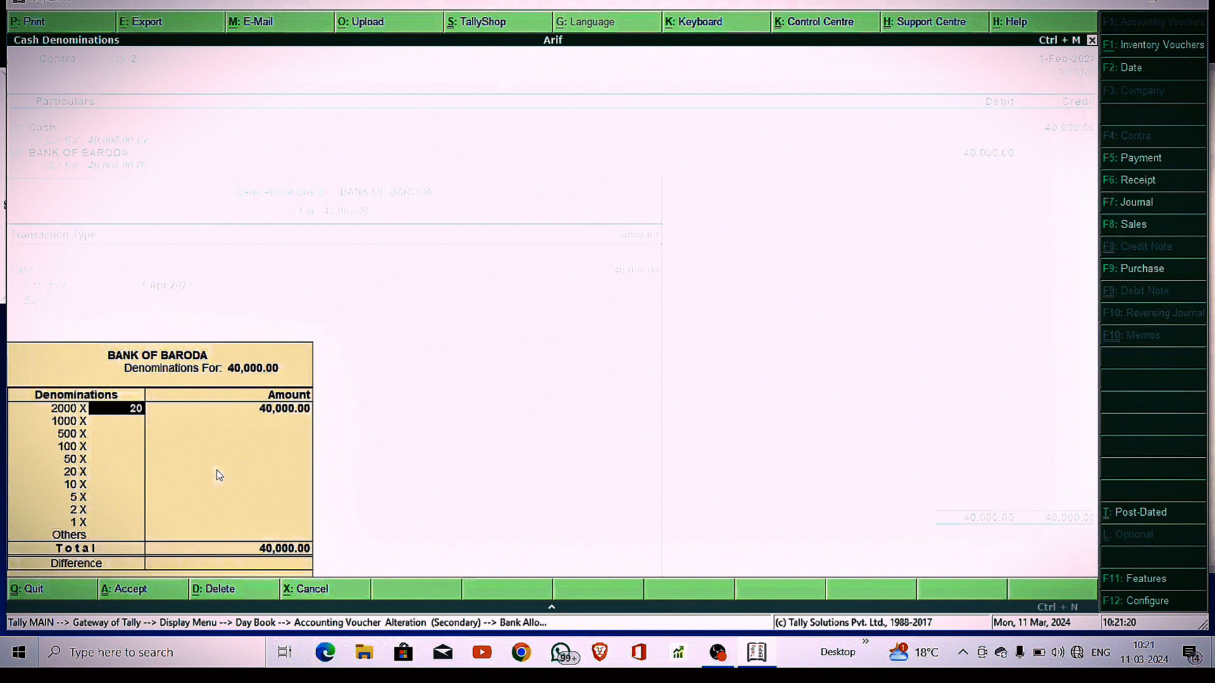
pyautogui.press('Return')
pyautogui.press('Return')
pyautogui.press('Return')
pyautogui.press('Return')
pyautogui.press('Return')
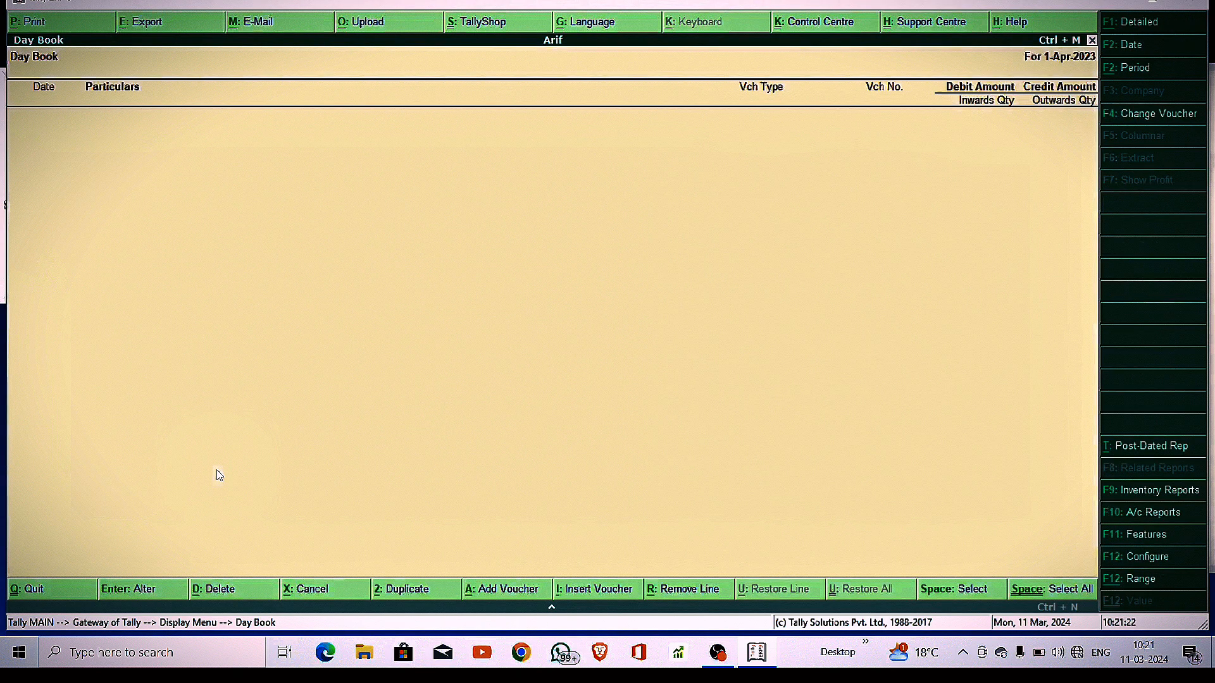
pyautogui.press('Escape')
pyautogui.press('Escape')
pyautogui.press('v')
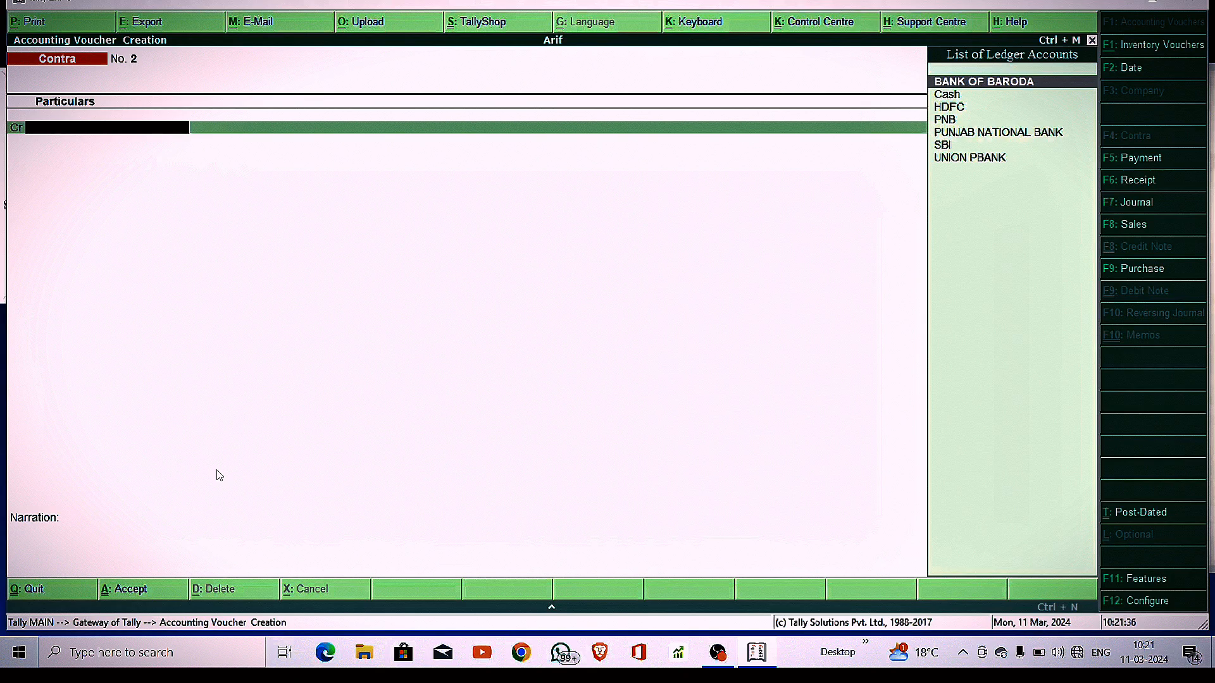
pyautogui.press('F5')
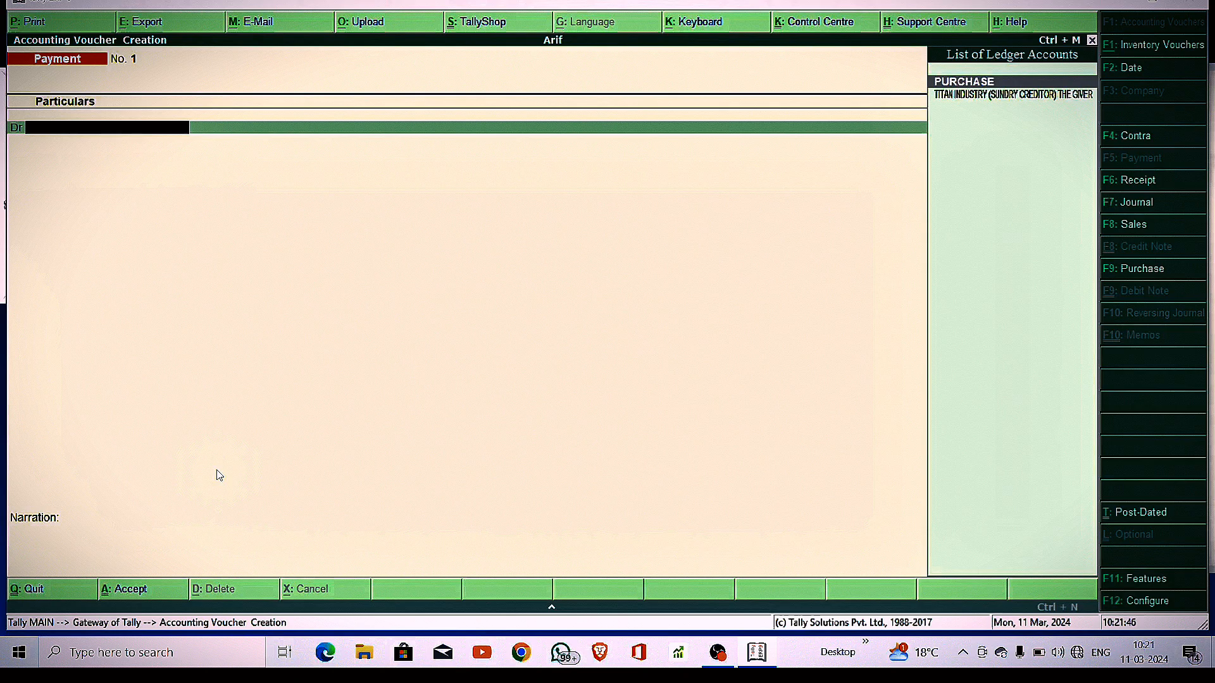
pyautogui.press('Down')
pyautogui.press('Return')
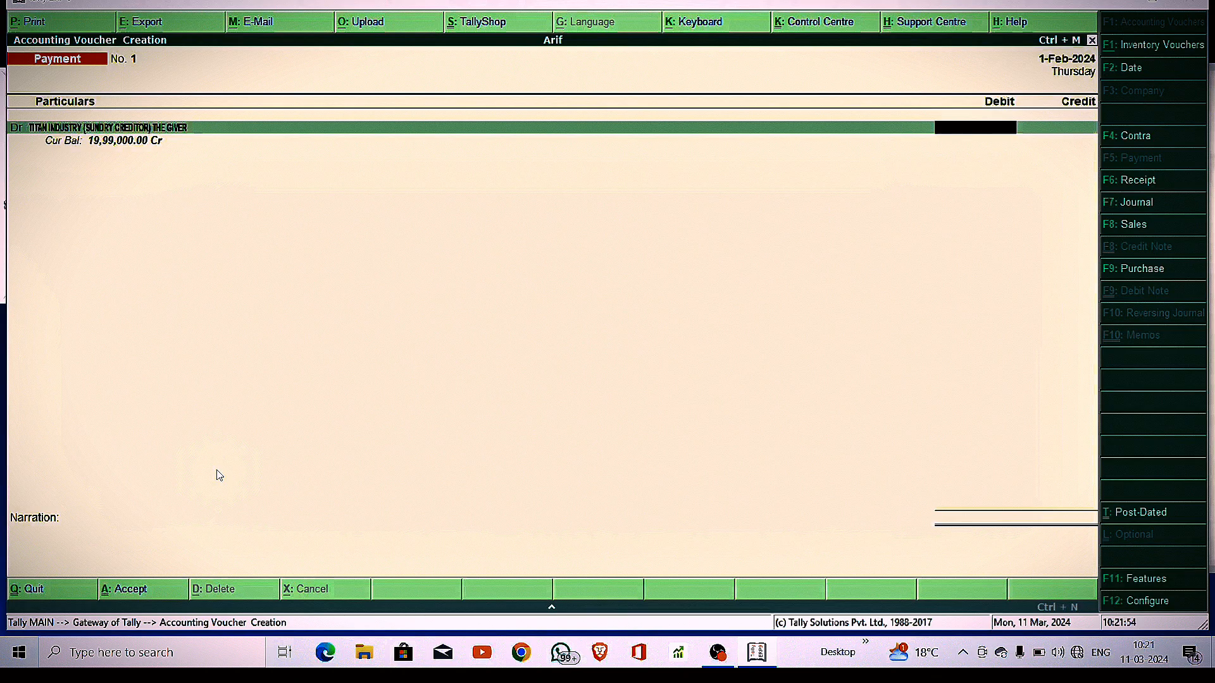
pyautogui.press('Escape')
pyautogui.press('Return')
pyautogui.press('Escape')
pyautogui.press('Escape')
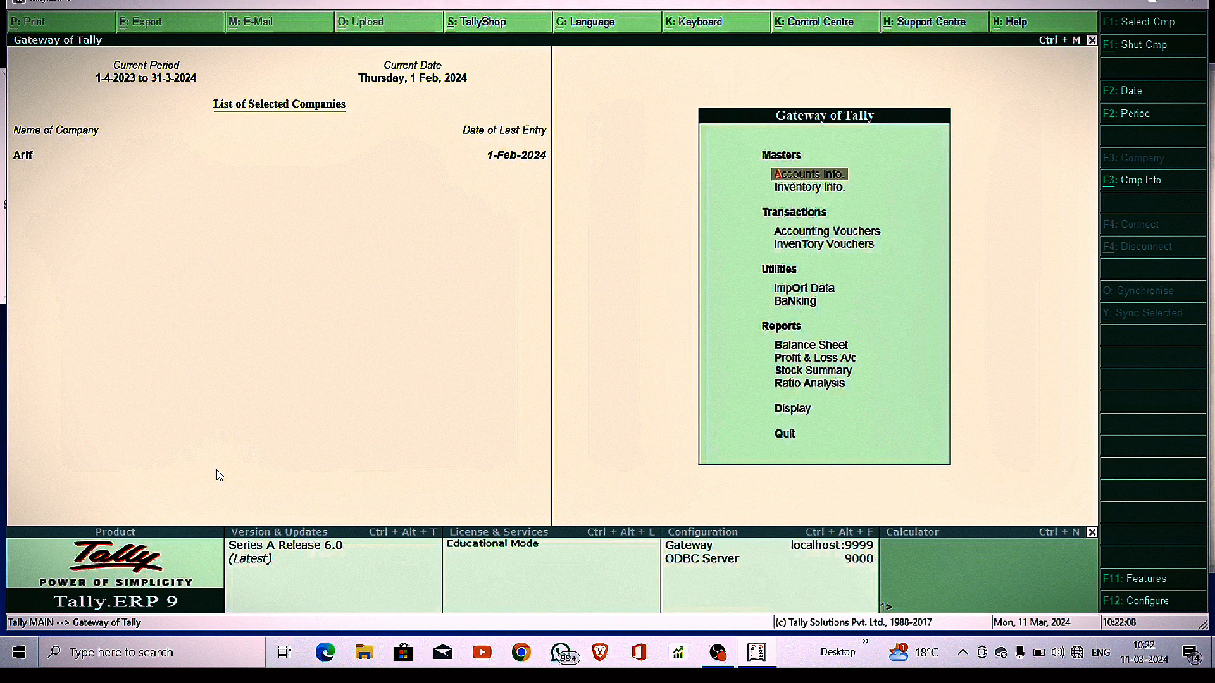
# View Titan Industry's ledger showing the 19,99,000.00 credit, then begin a Payment voucher
pyautogui.press('d')
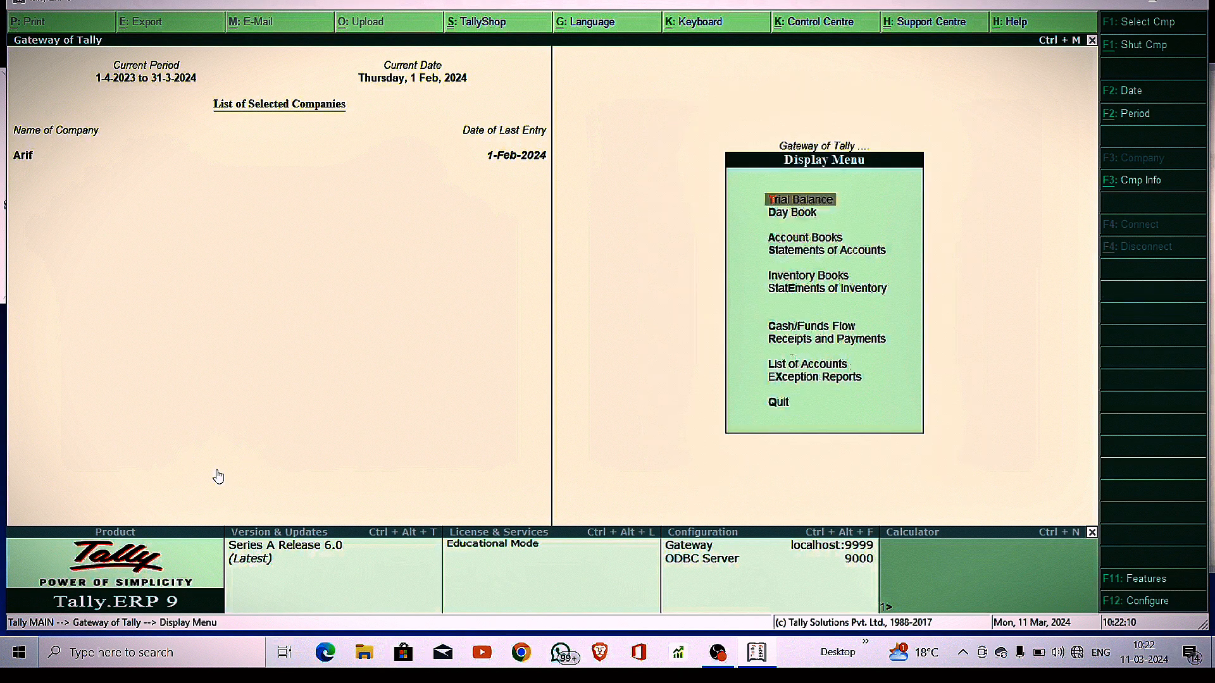
pyautogui.press('a')
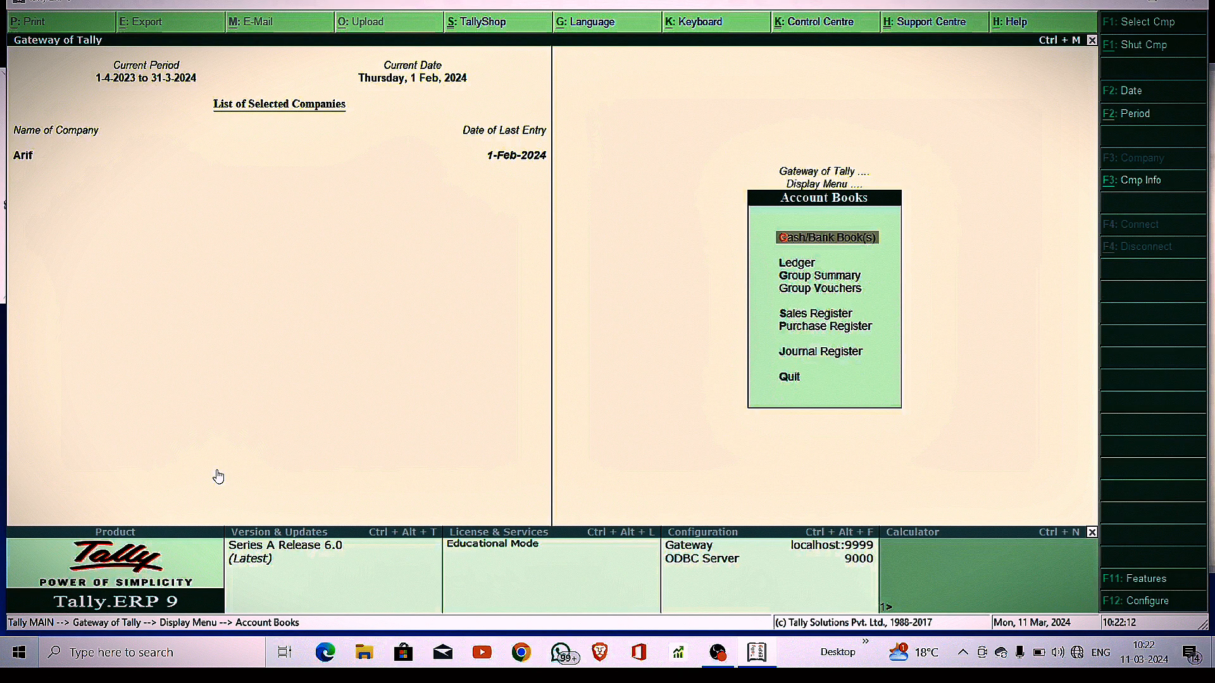
pyautogui.press('l')
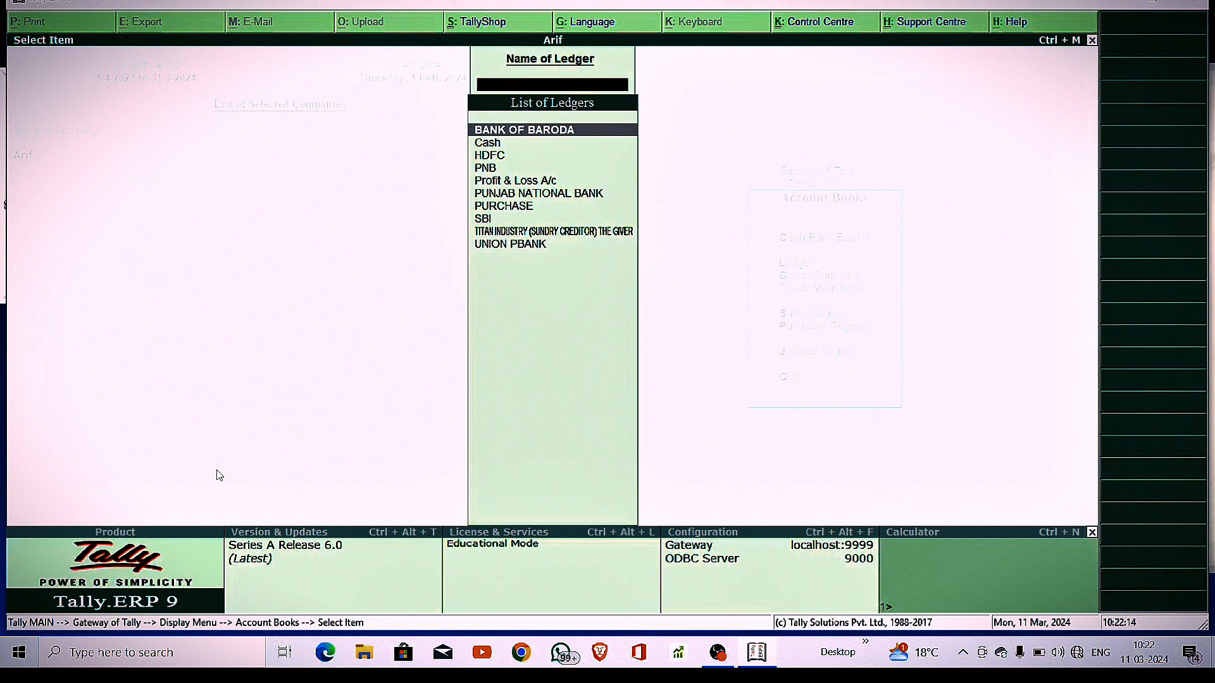
pyautogui.press('Down')
pyautogui.press('Down')
pyautogui.press('Down')
pyautogui.press('Down')
pyautogui.press('Down')
pyautogui.press('Down')
pyautogui.press('Down')
pyautogui.press('Down')
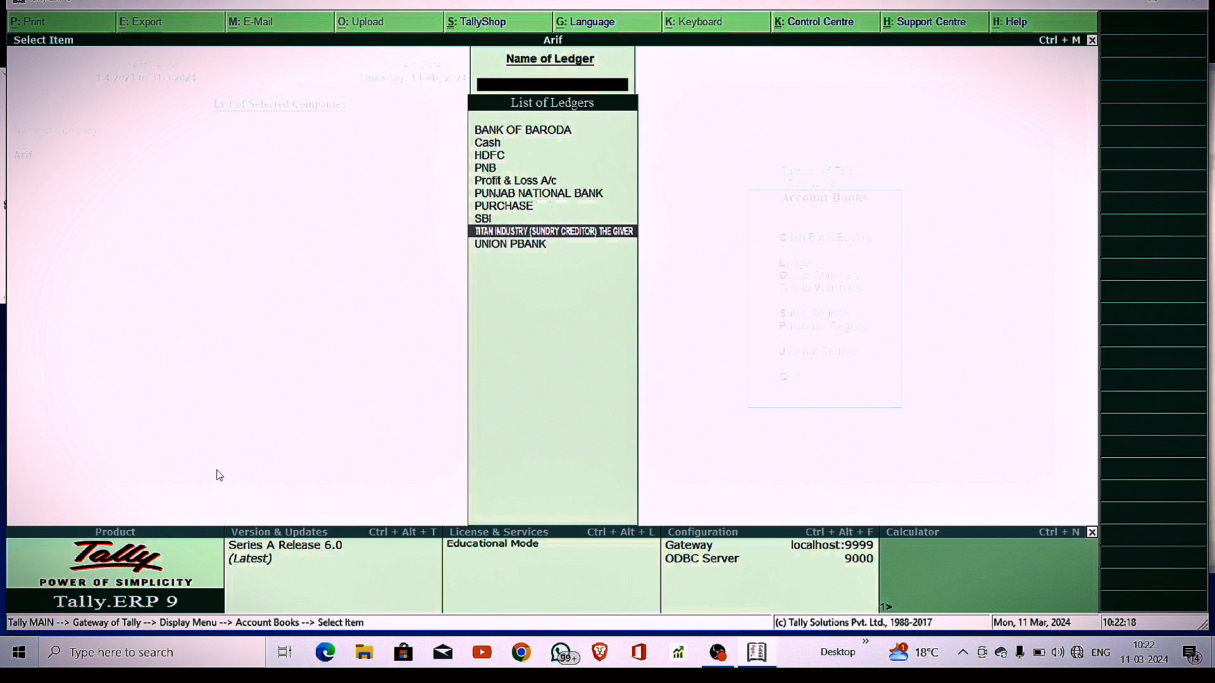
pyautogui.press('Return')
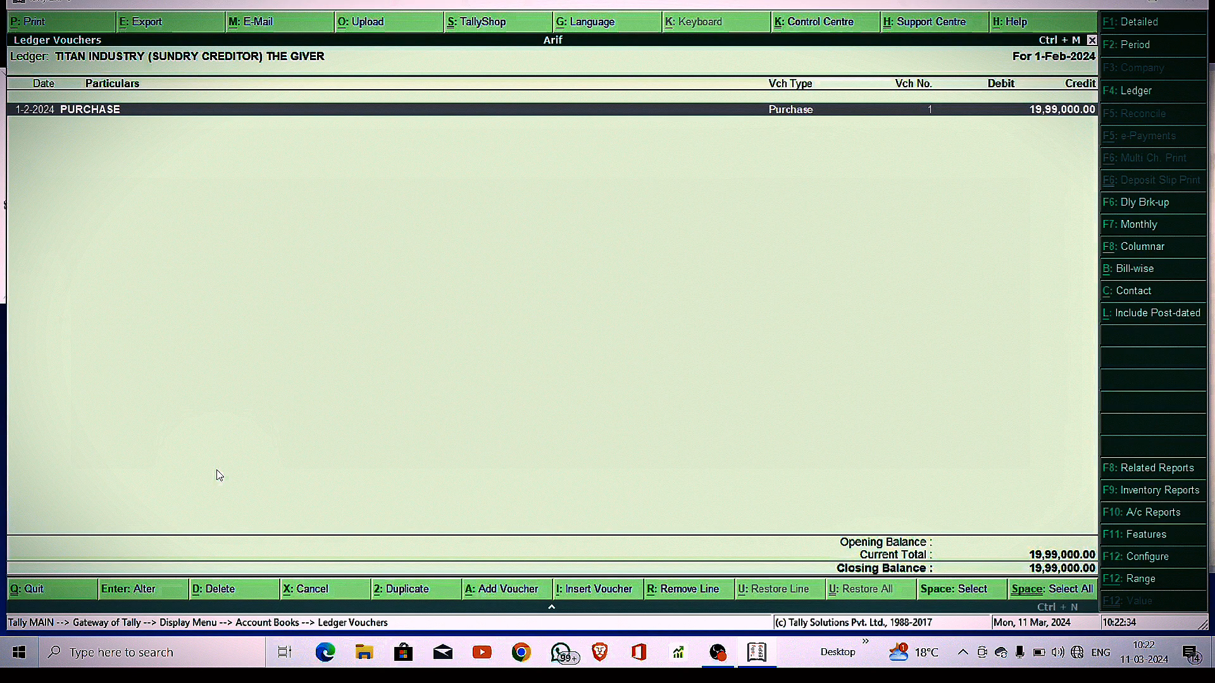
pyautogui.press('Escape')
pyautogui.press('Escape')
pyautogui.press('Escape')
pyautogui.press('Escape')
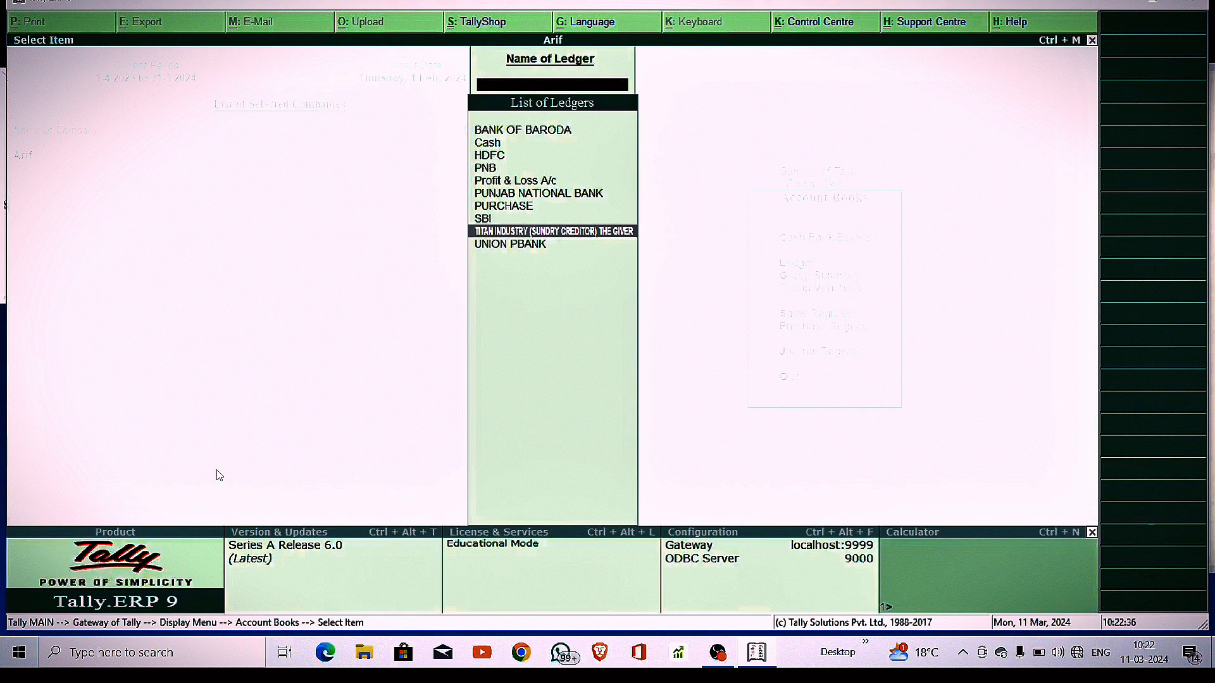
pyautogui.press('v')
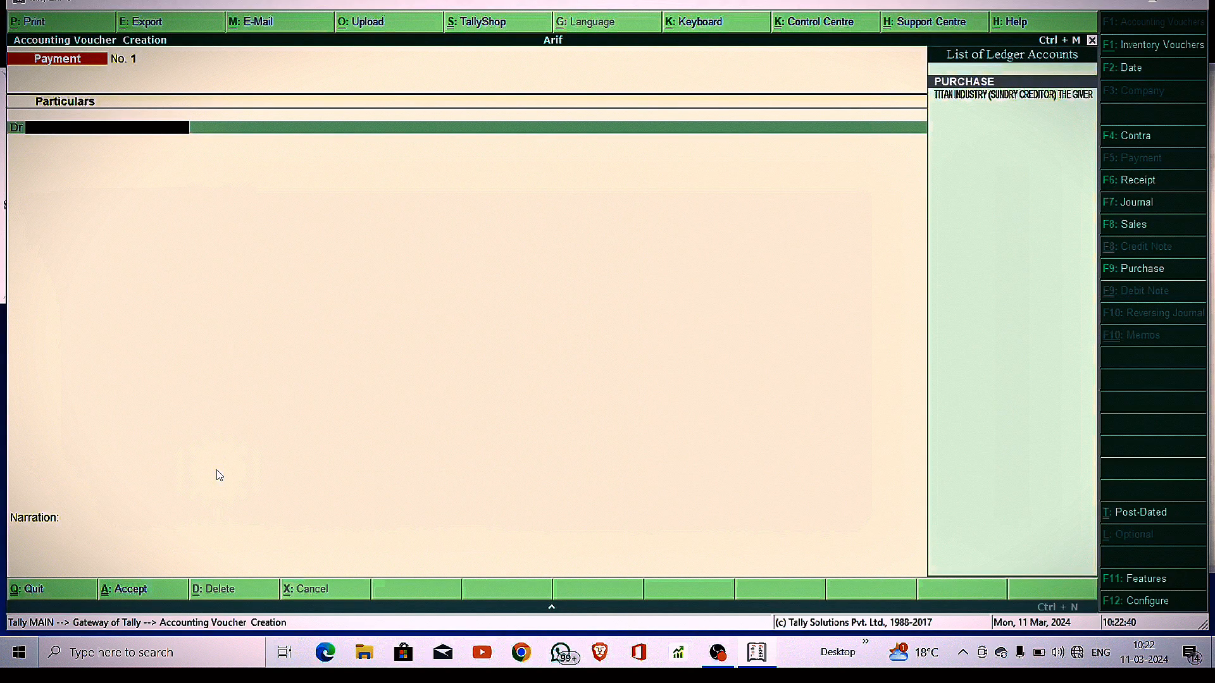
# Debit Titan Industry 19,99,000 as Agst Ref, settling its pending purchase bill
pyautogui.press('Down')
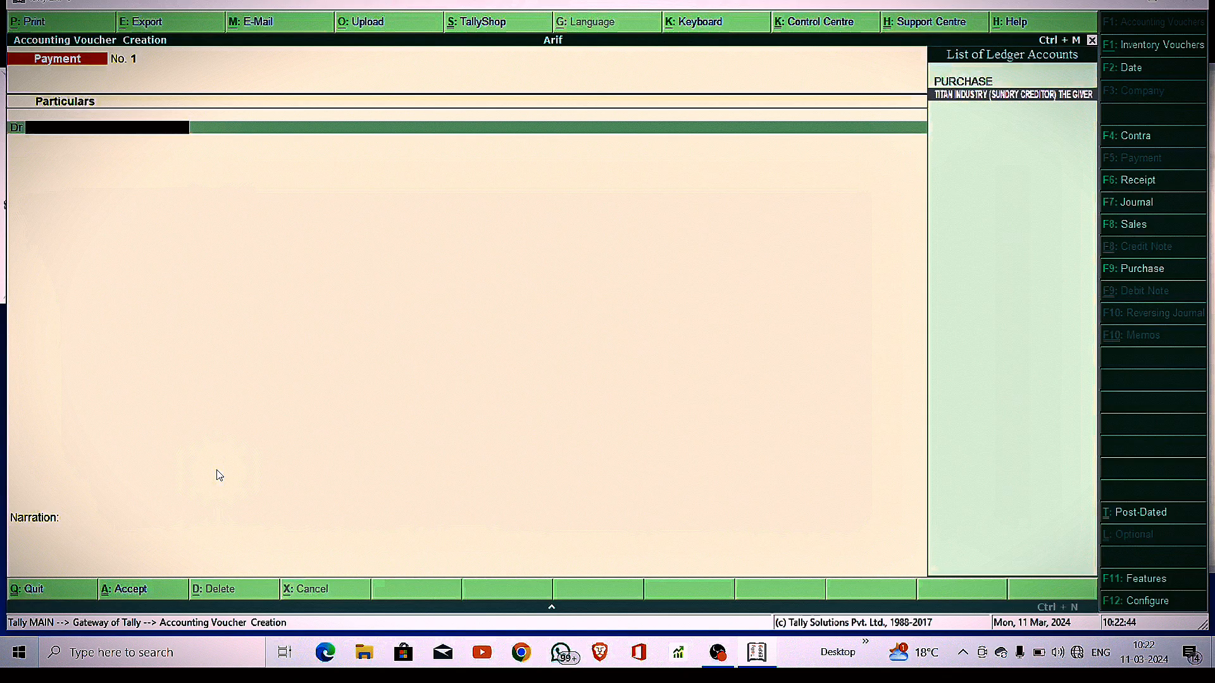
pyautogui.press('Return')
pyautogui.write('1999')
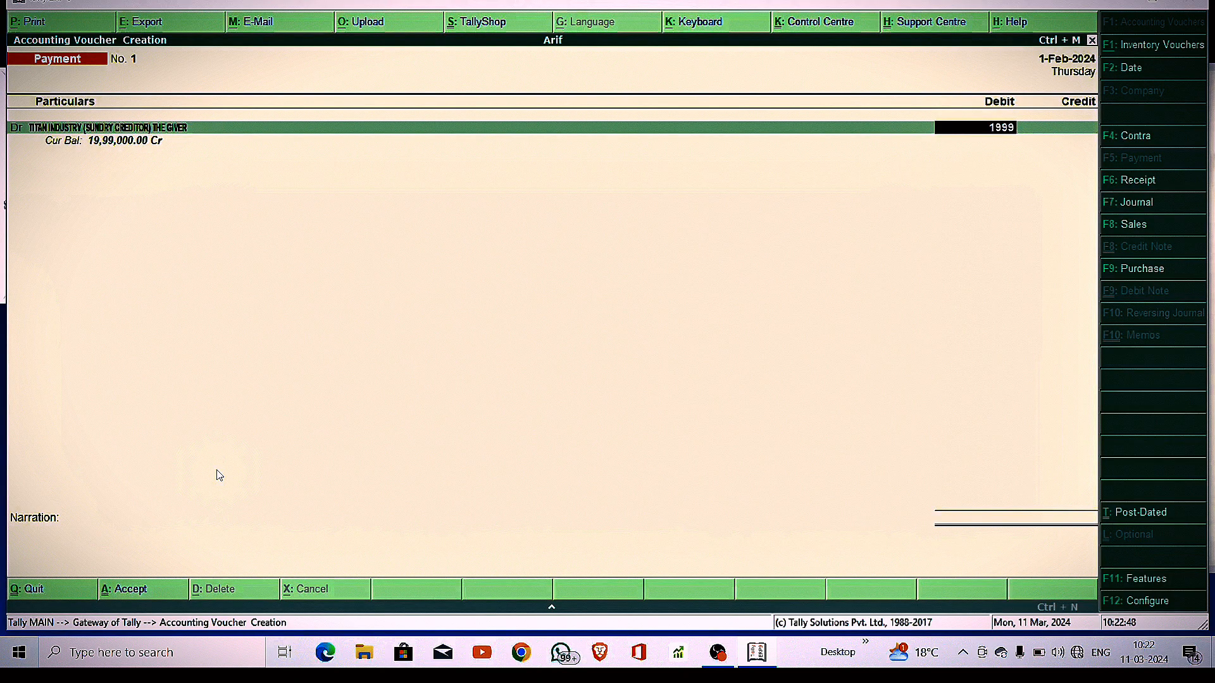
pyautogui.write('000')
pyautogui.press('Return')
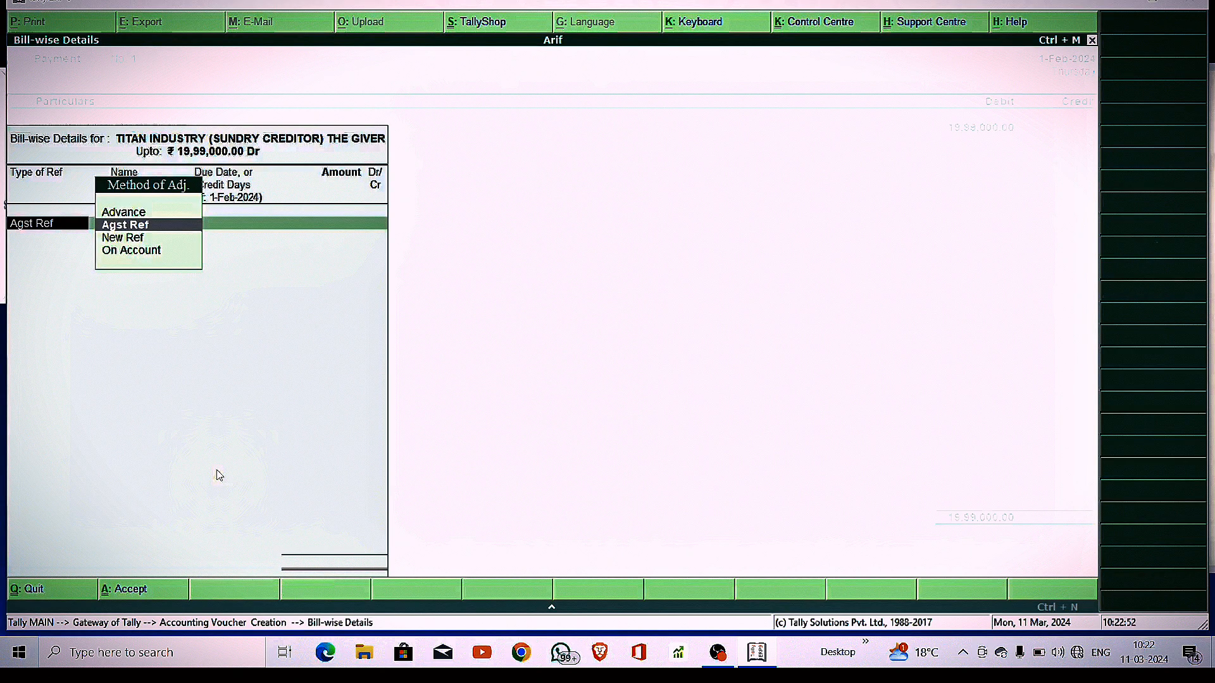
pyautogui.press('Return')
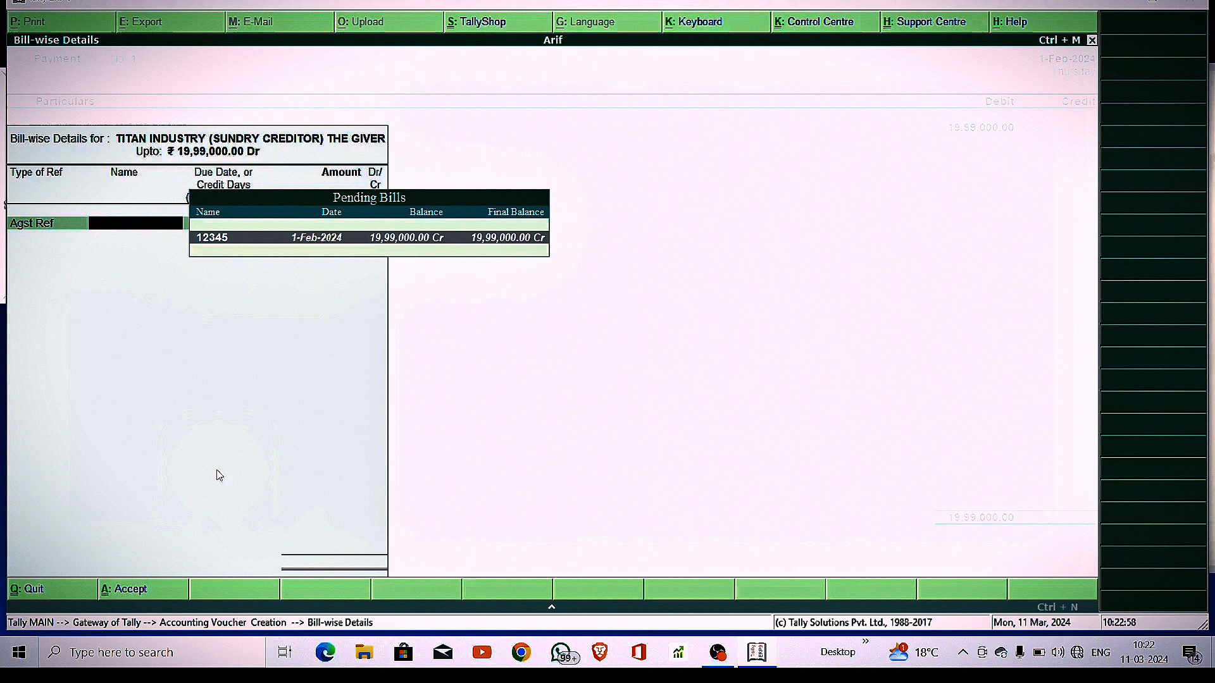
pyautogui.press('Return')
pyautogui.press('Return')
pyautogui.press('Return')
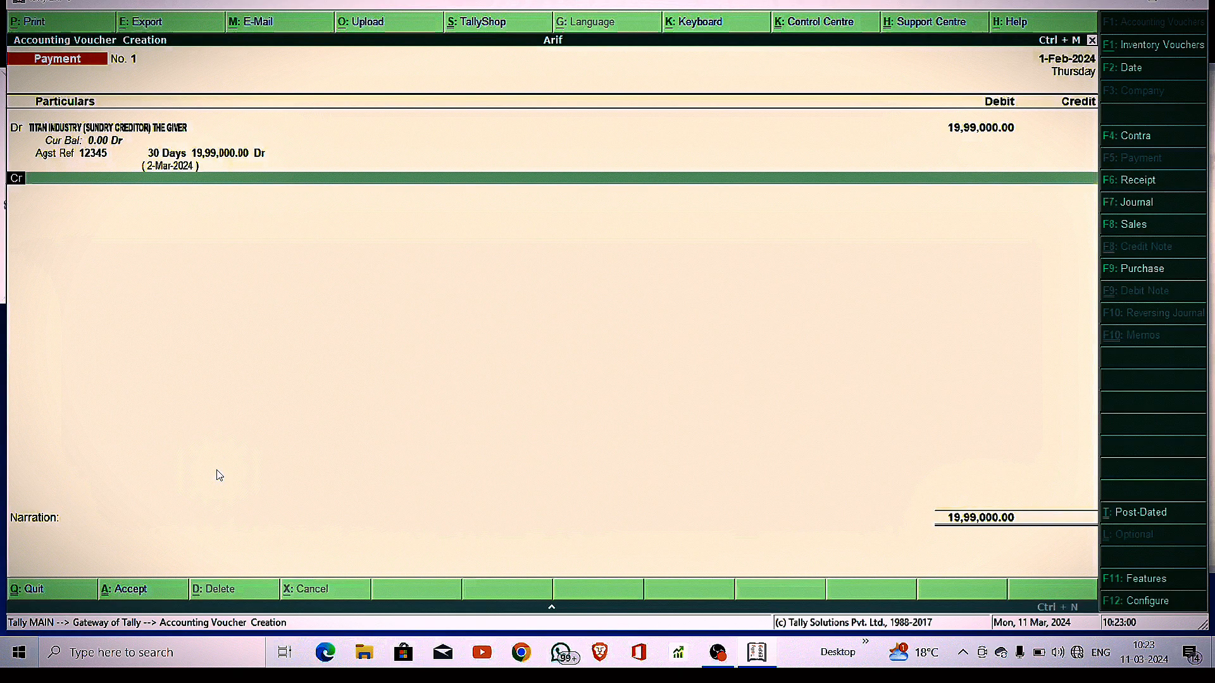
# Change the payment voucher date to 1-Mar-2024
pyautogui.press('F2')
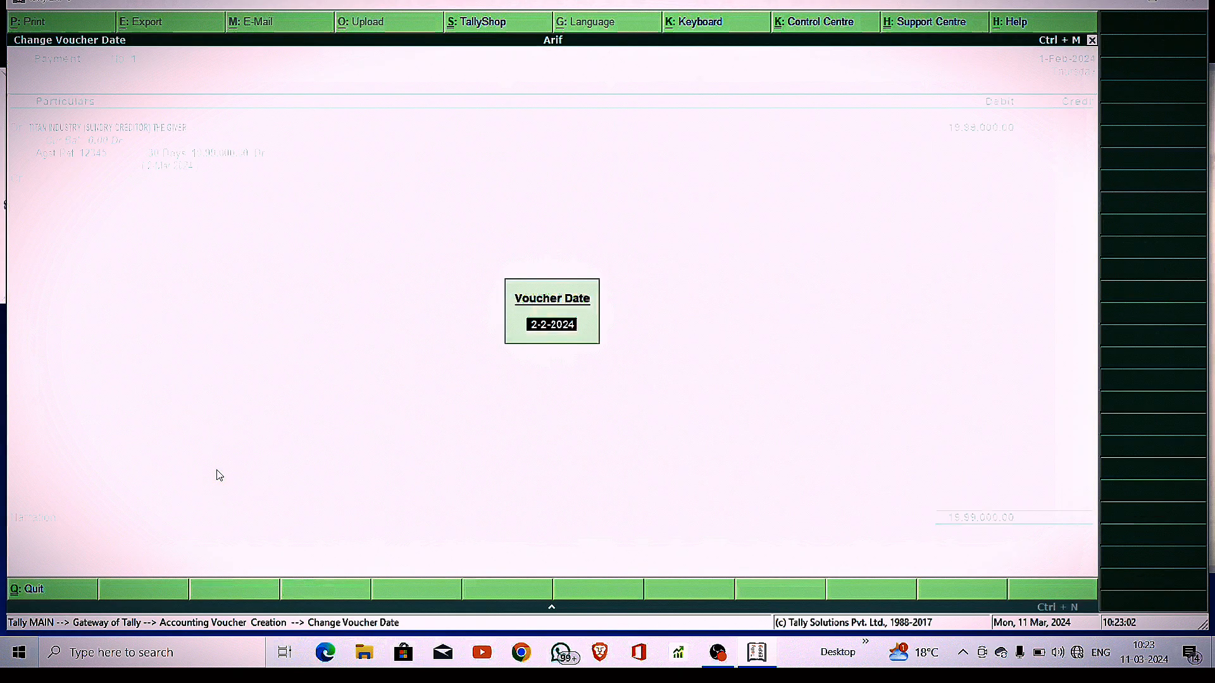
pyautogui.write('1-3')
pyautogui.press('Return')
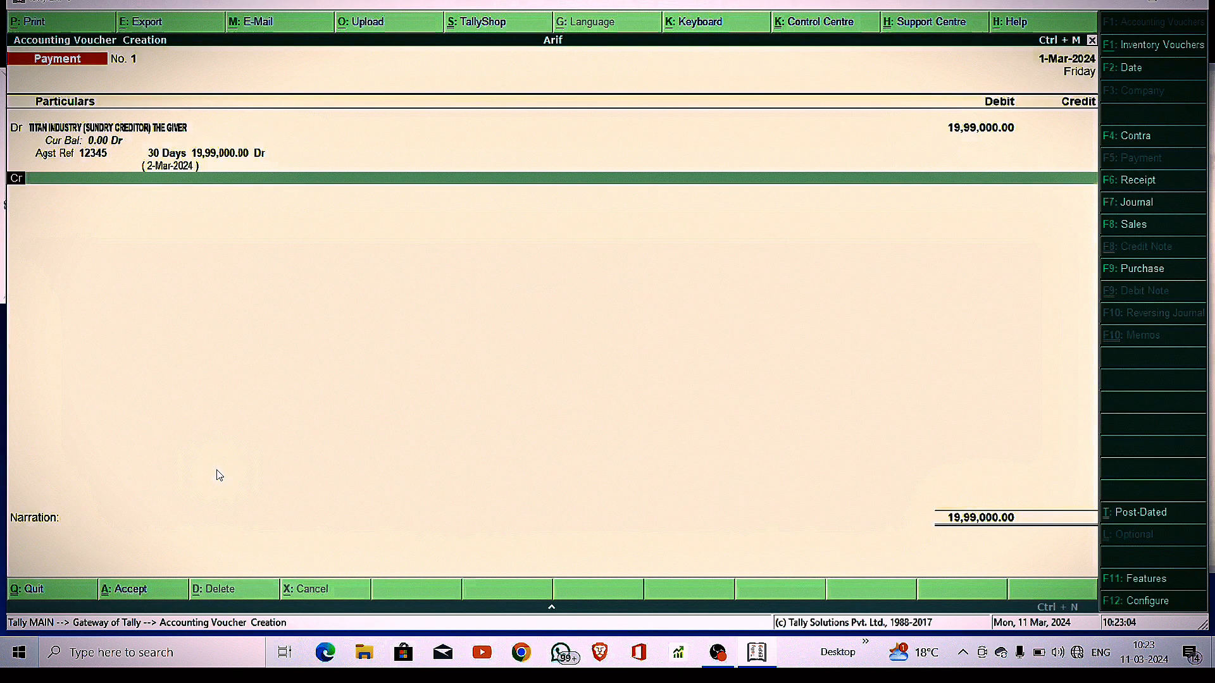
# Credit Cash 19,99,000 on the Cr line, accepting the negative cash warning
pyautogui.press('Return')
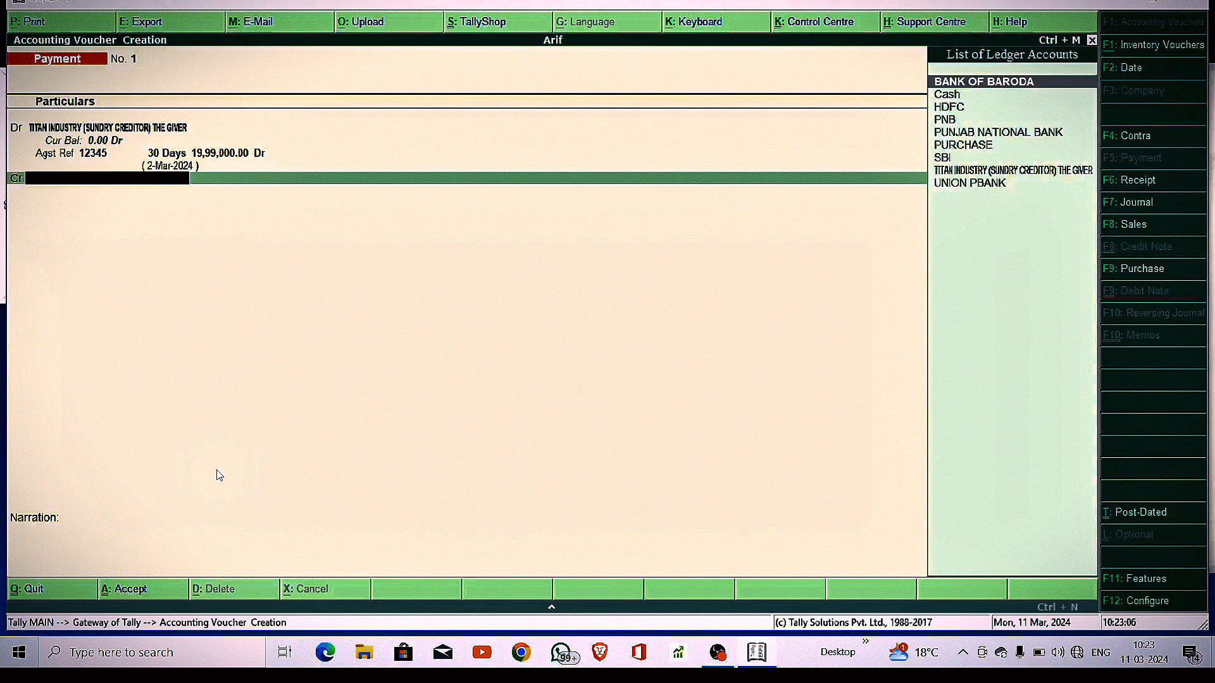
pyautogui.write('c')
pyautogui.press('Return')
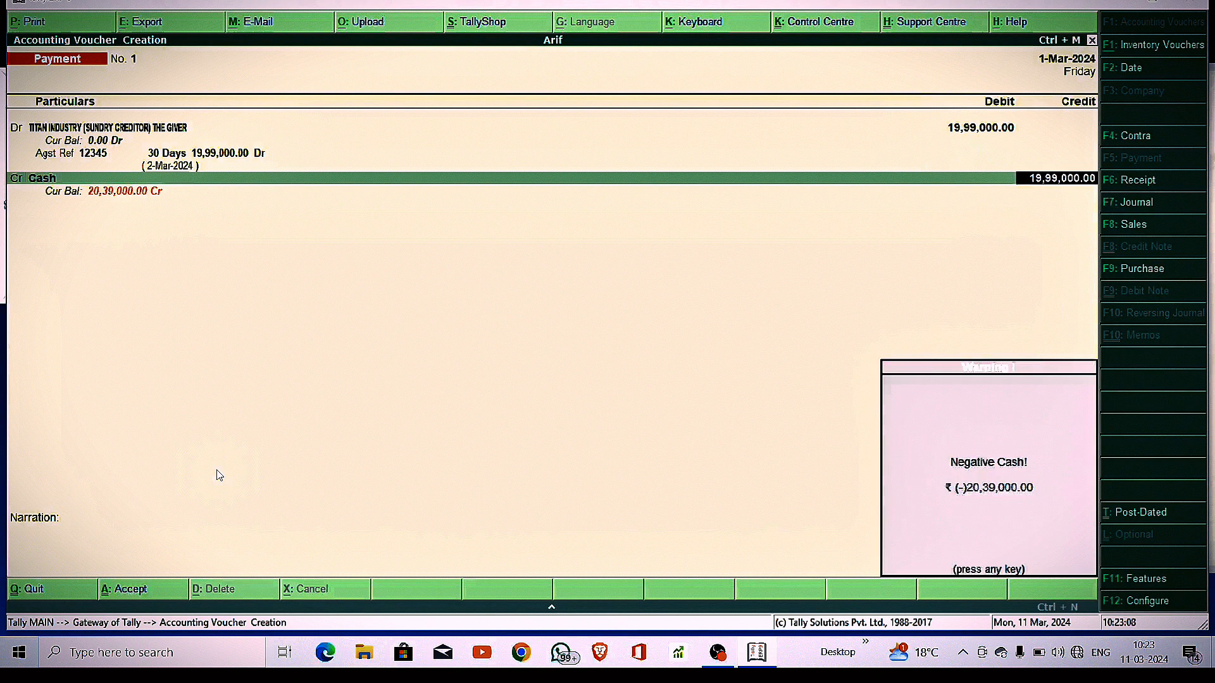
pyautogui.press('Return')
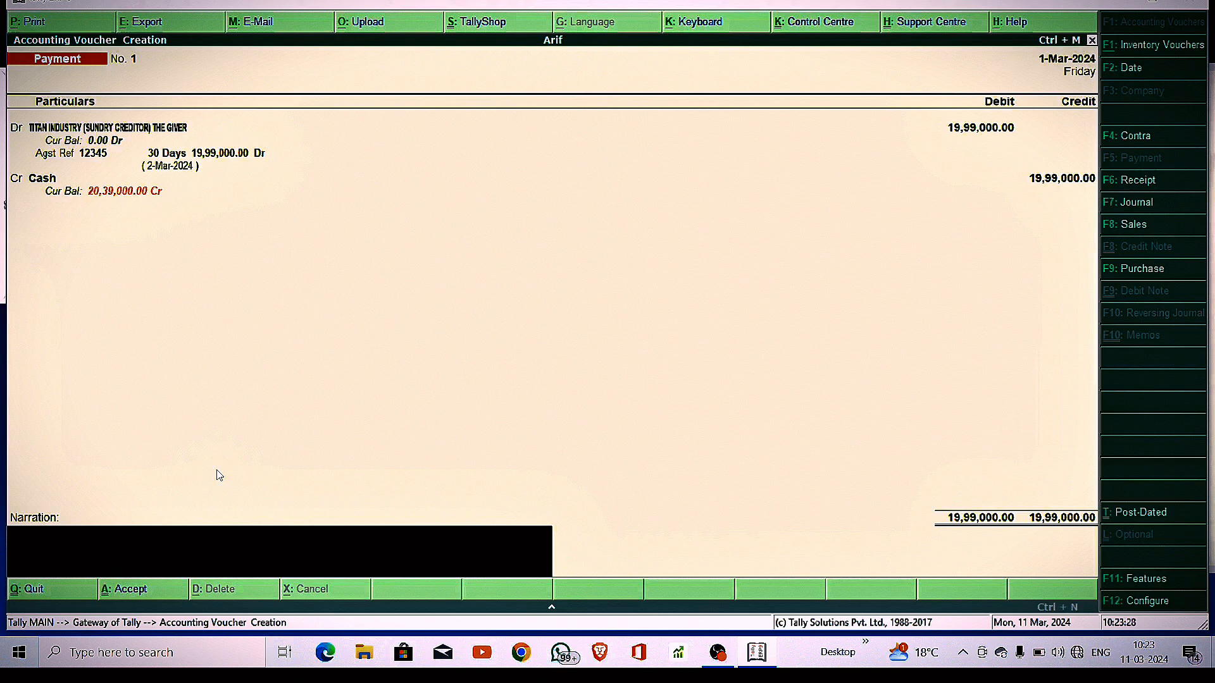
# Enter the narration 'BEING CASH PAYMENT TO THE CREDITOR AGAINST THE PURCHASE'
pyautogui.write('BEING CASH PAYMENT')
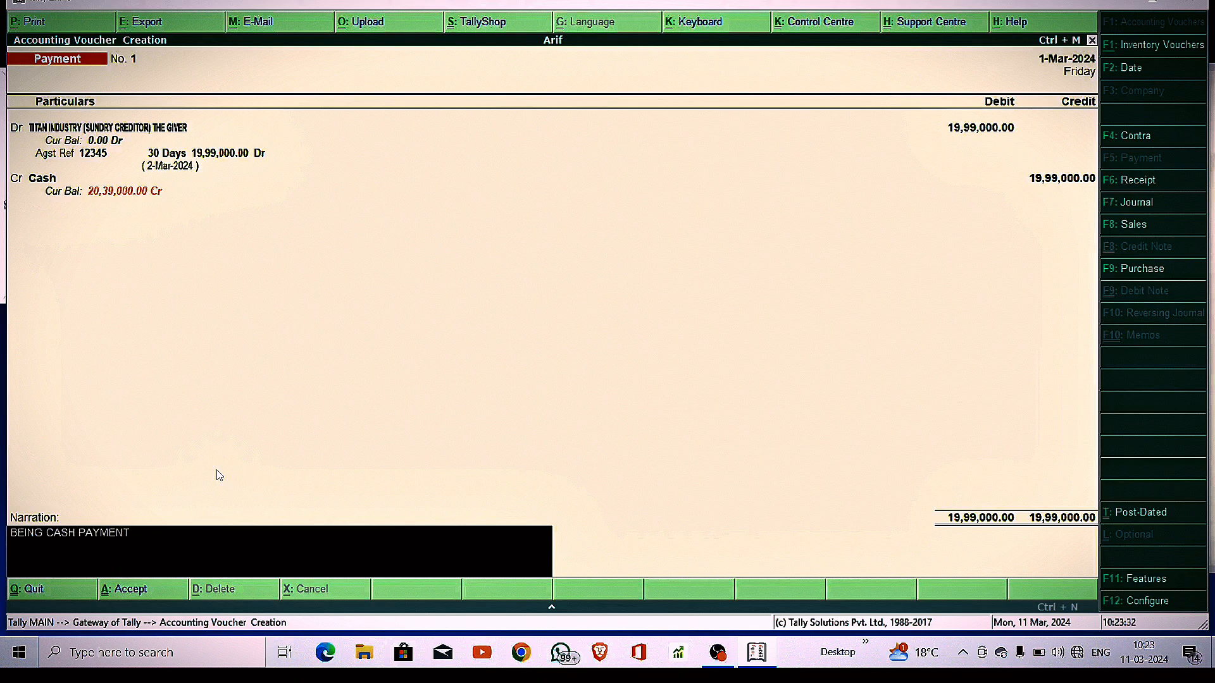
pyautogui.write(' TO THE CREDITOR AGAINST THE')
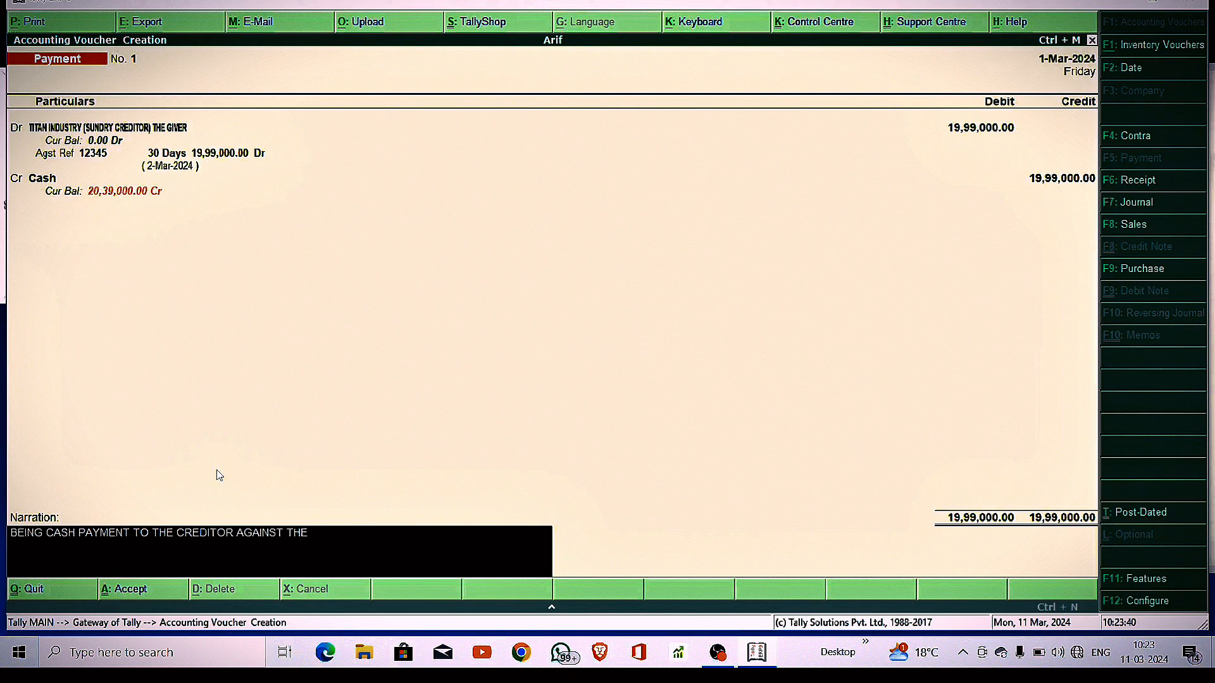
pyautogui.write(' PURCHASE')
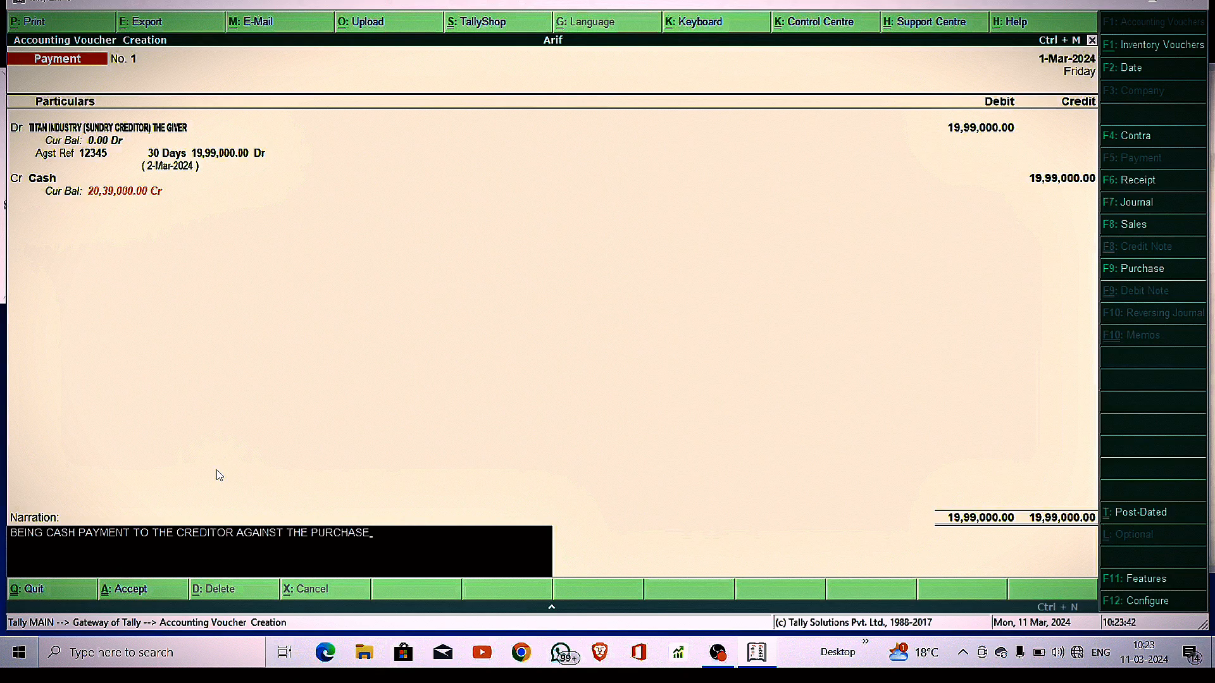